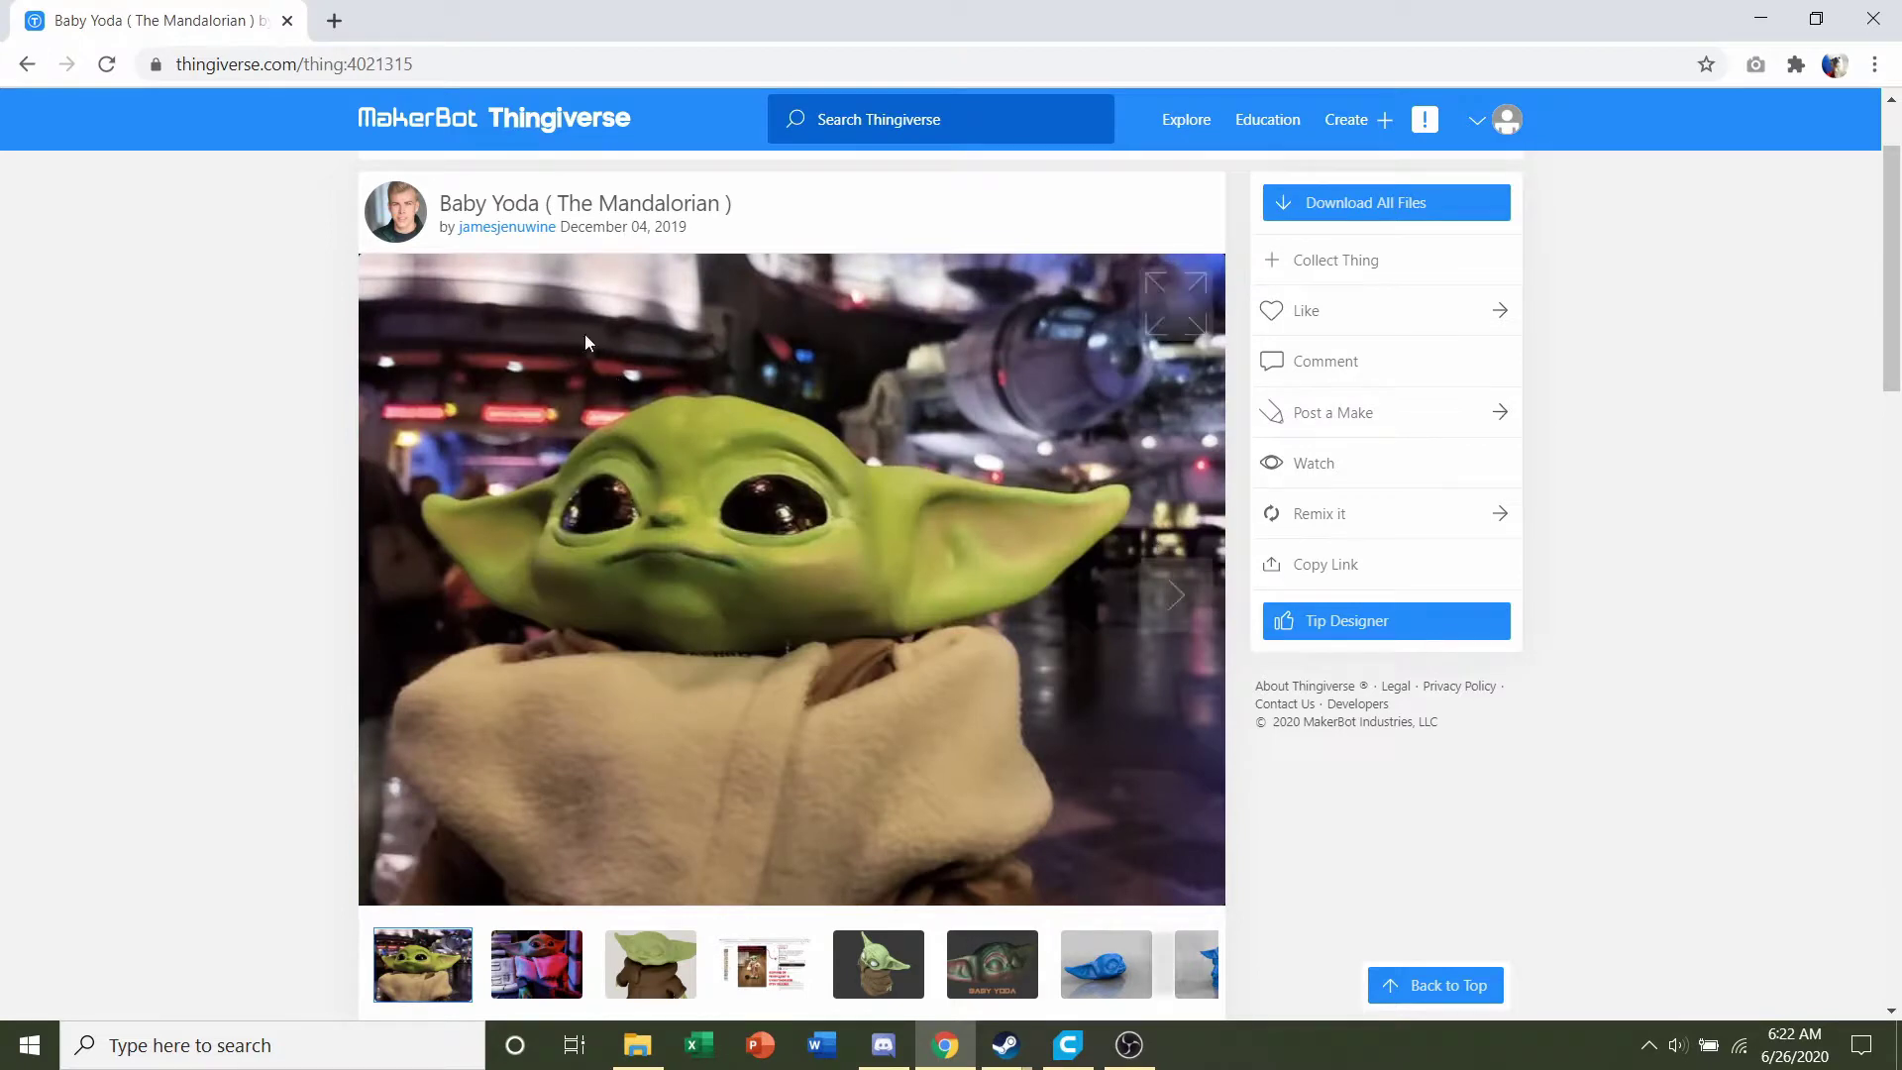
Scroll through the Baby Yoda download page and highlight the recommended 0.3mm resolution
ctrl+scroll(560, 195, up, 6)
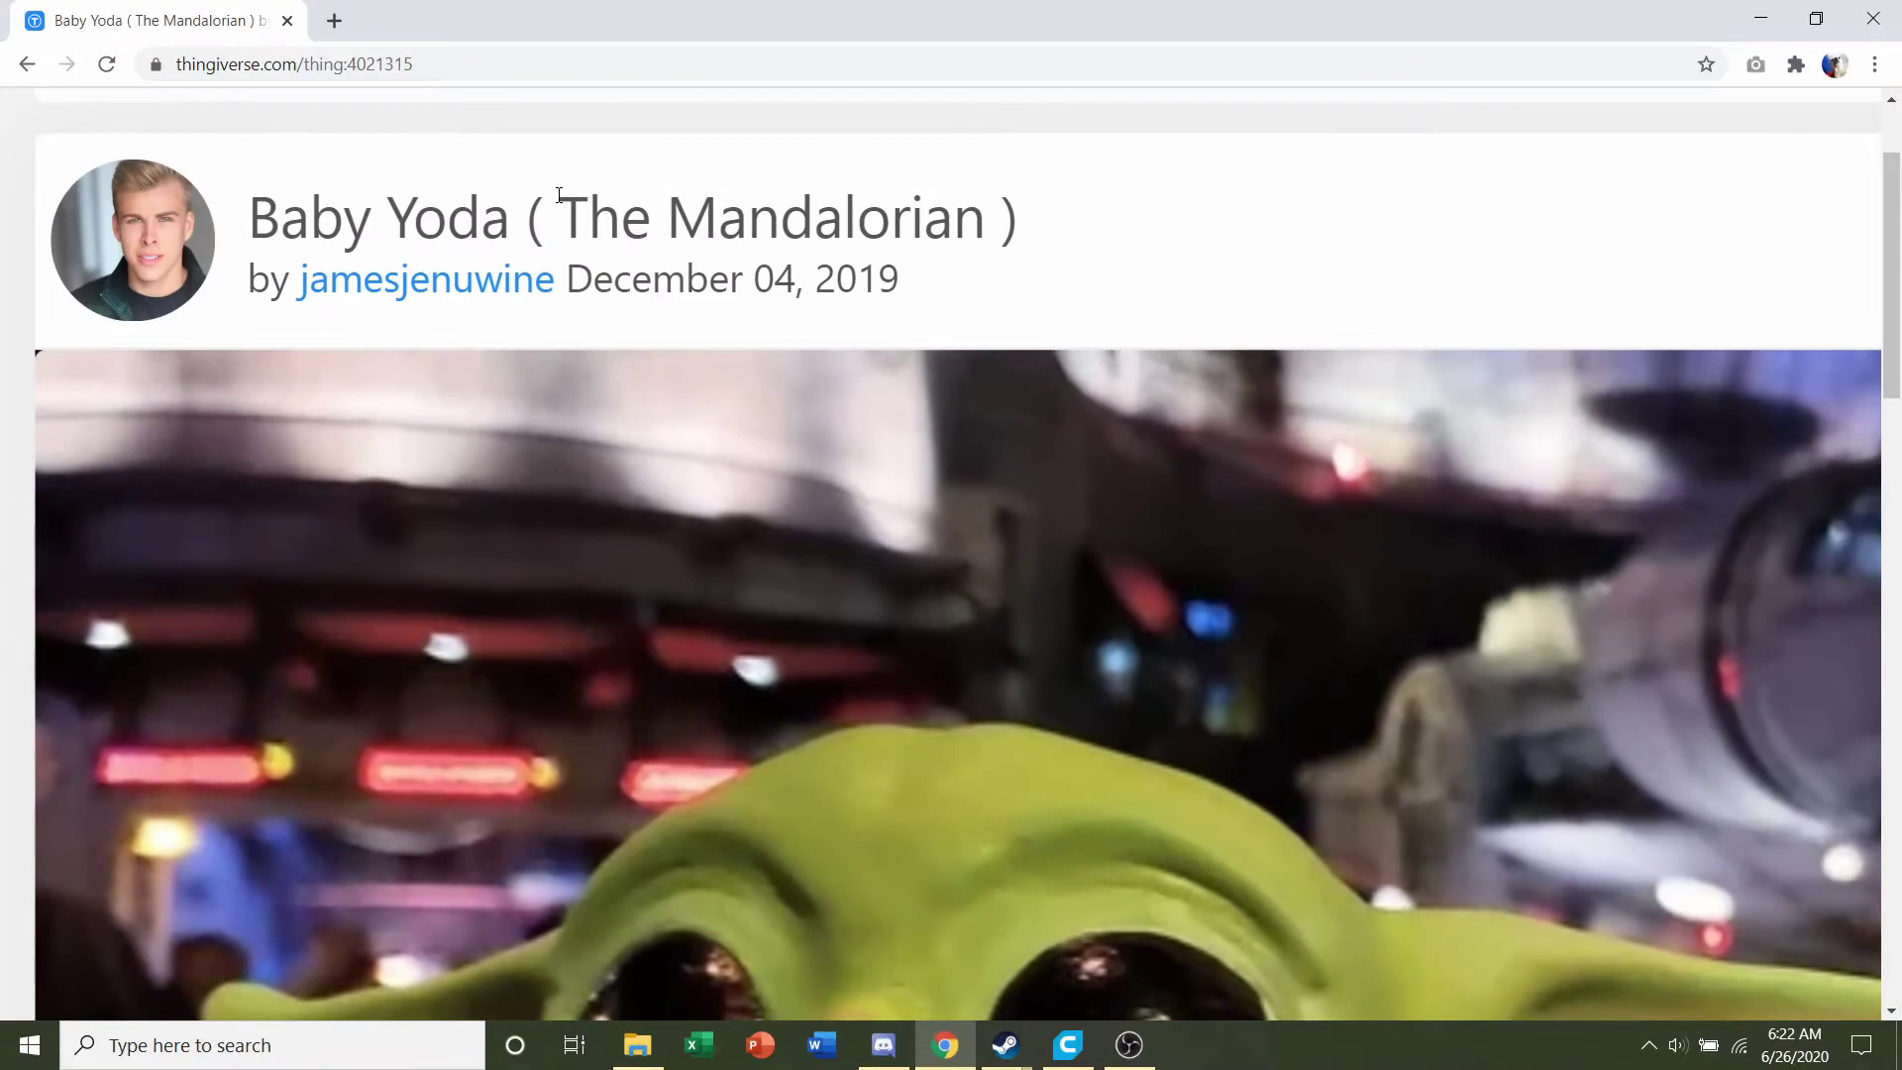
ctrl+scroll(560, 195, down, 6)
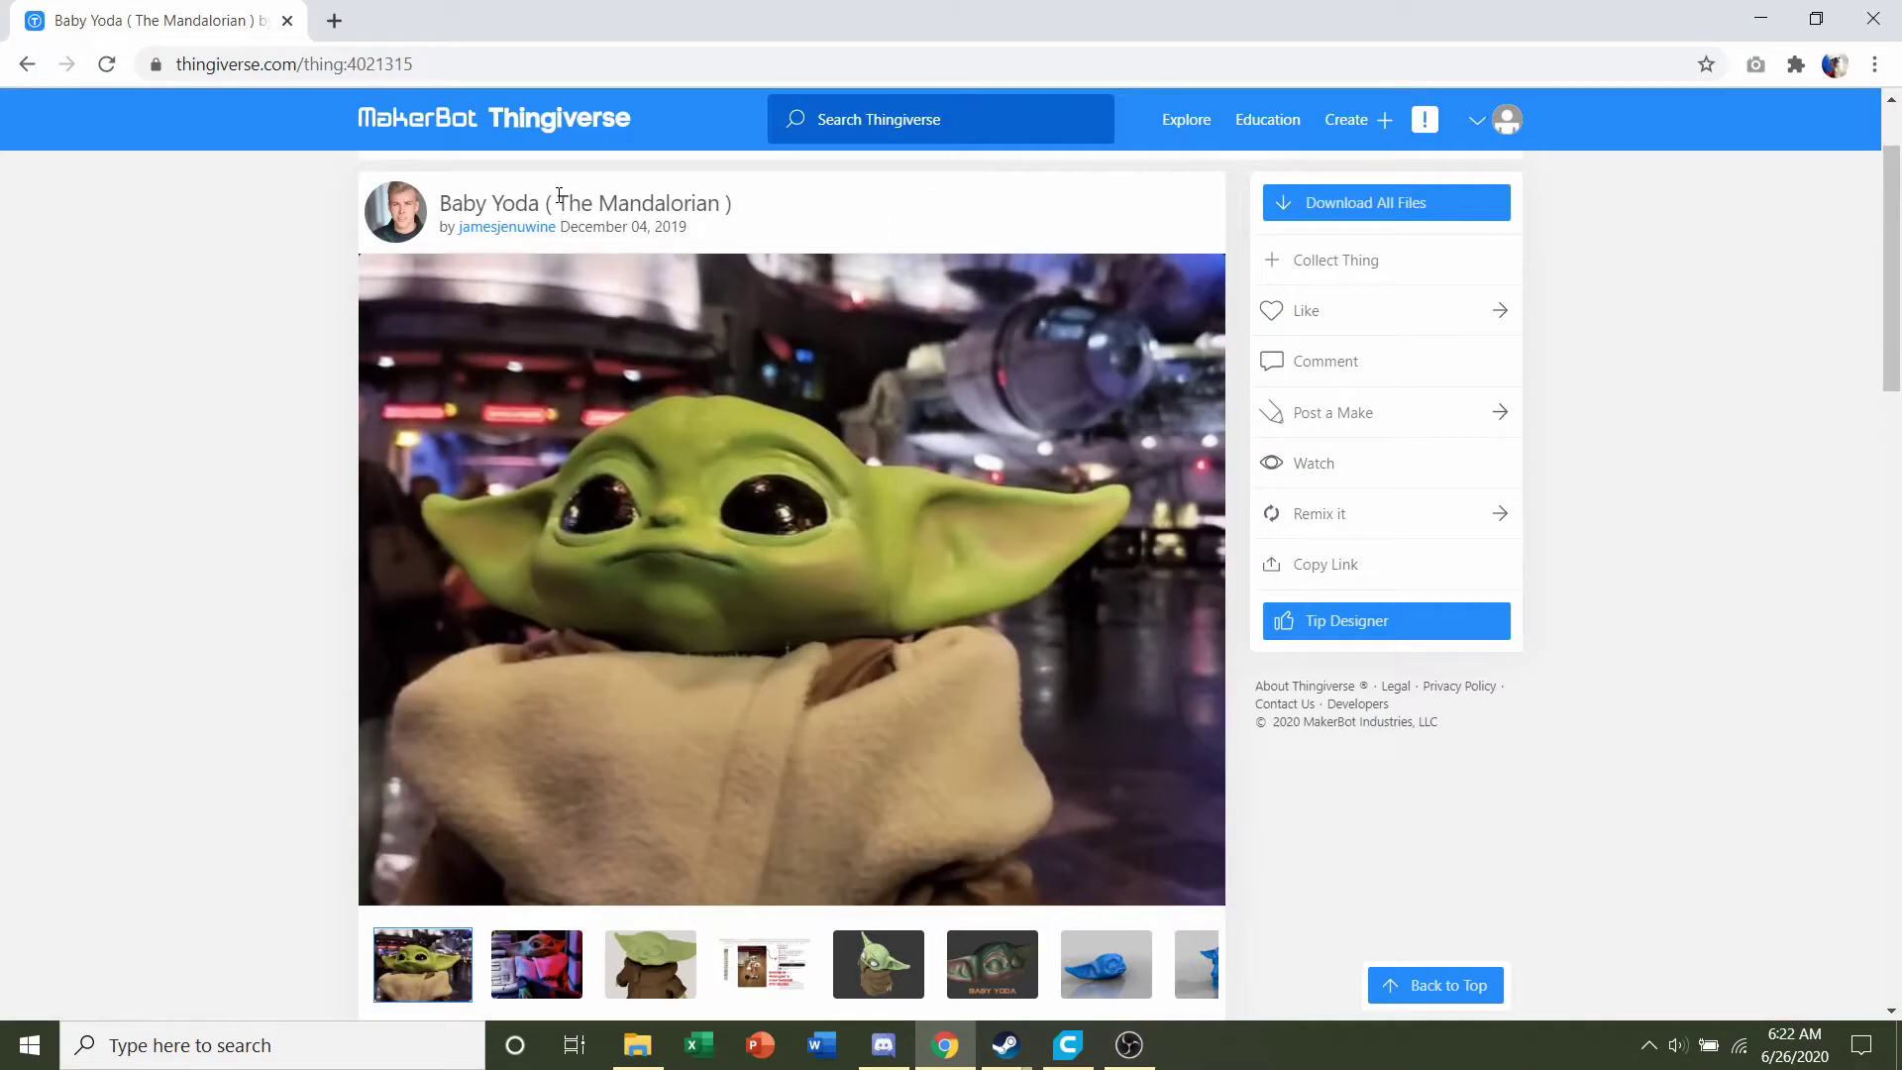
scroll(1183, 585, down, 7)
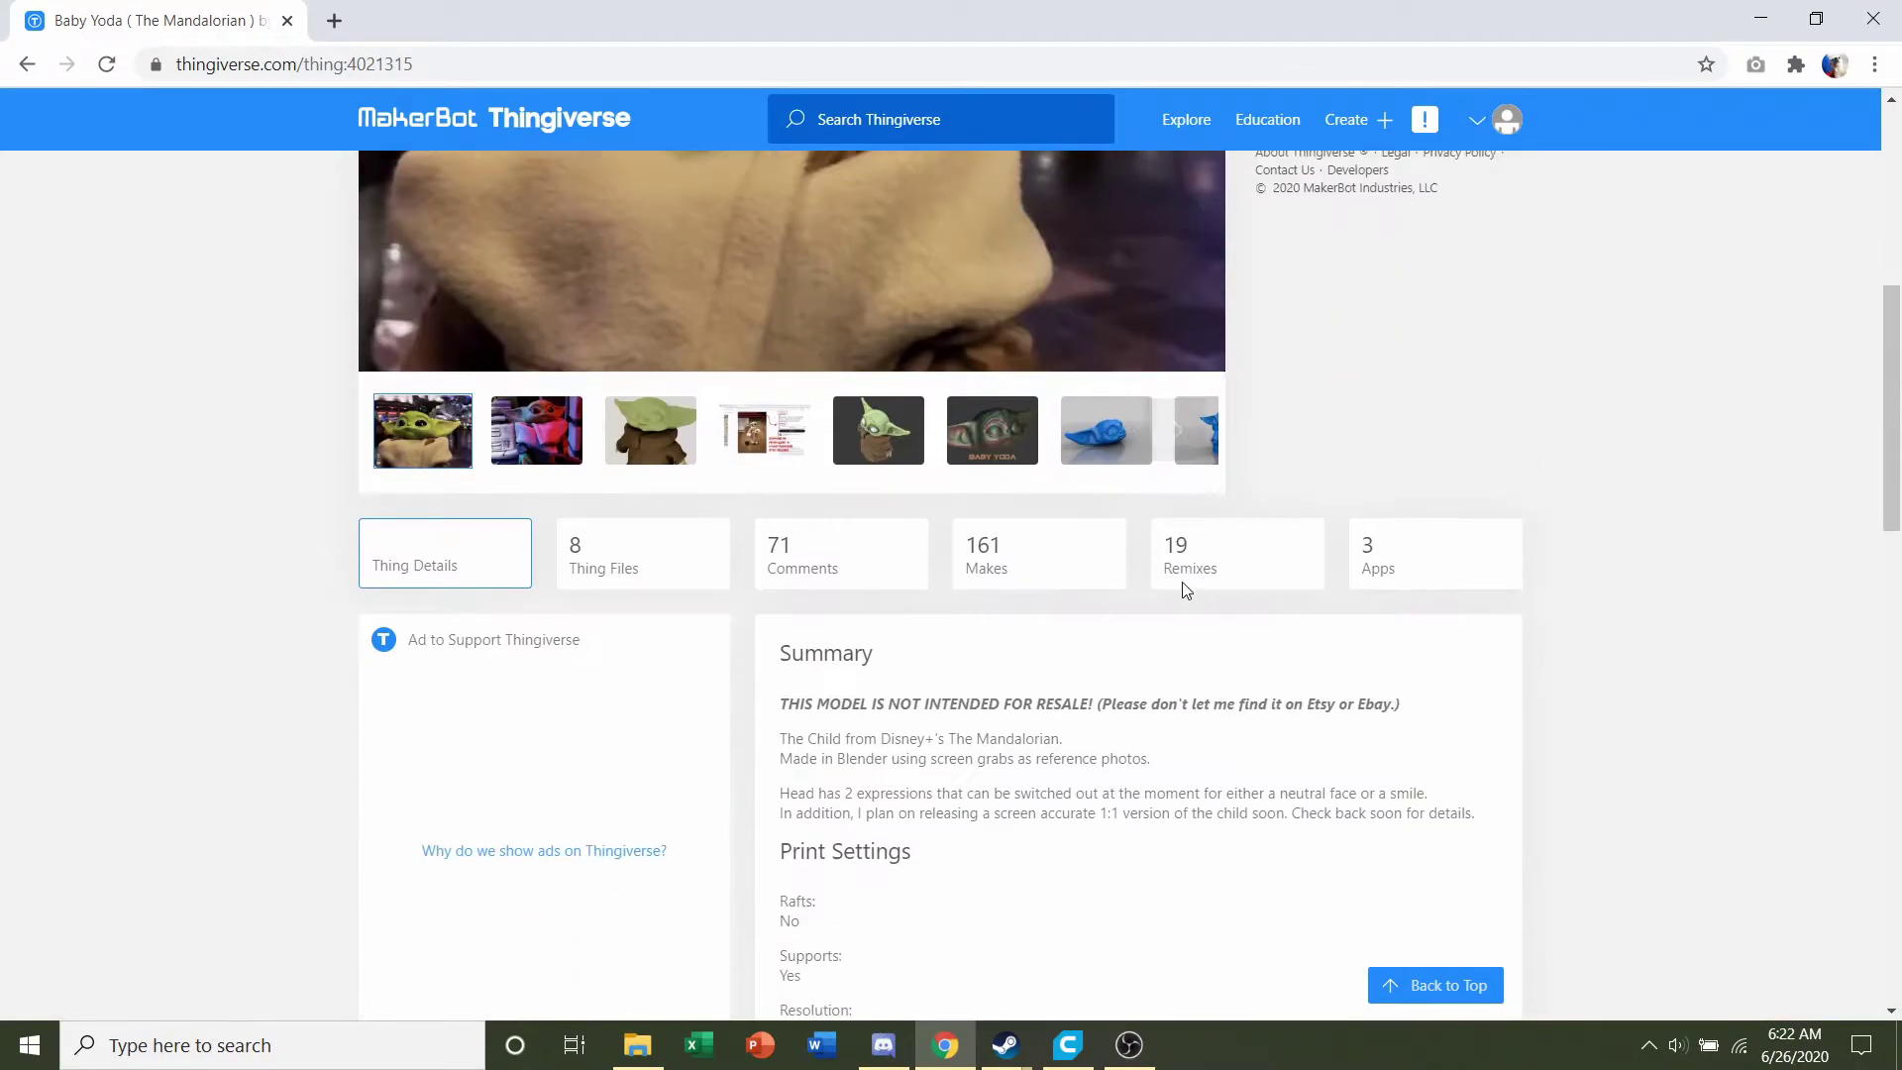
scroll(1185, 590, down, 2)
scroll(1186, 590, down, 1)
ctrl+scroll(1186, 590, up, 4)
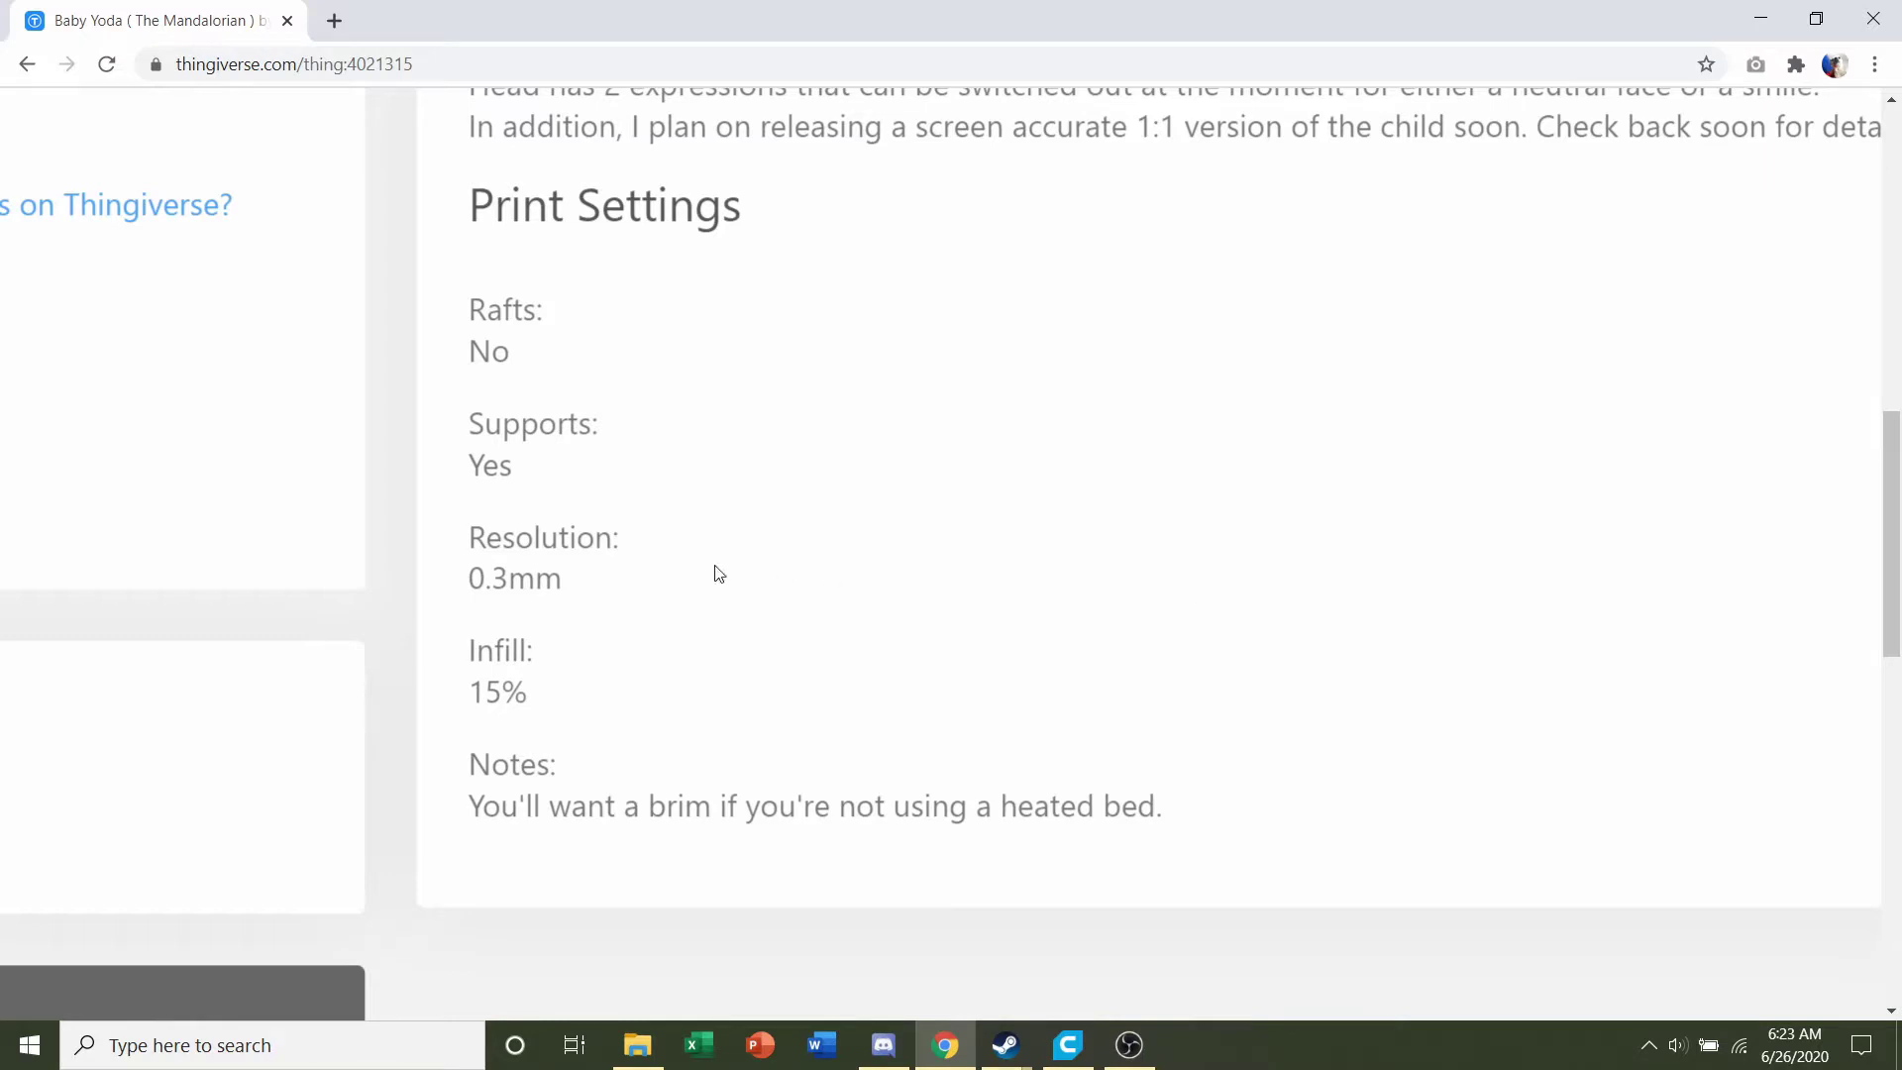
drag(572, 578, 459, 584)
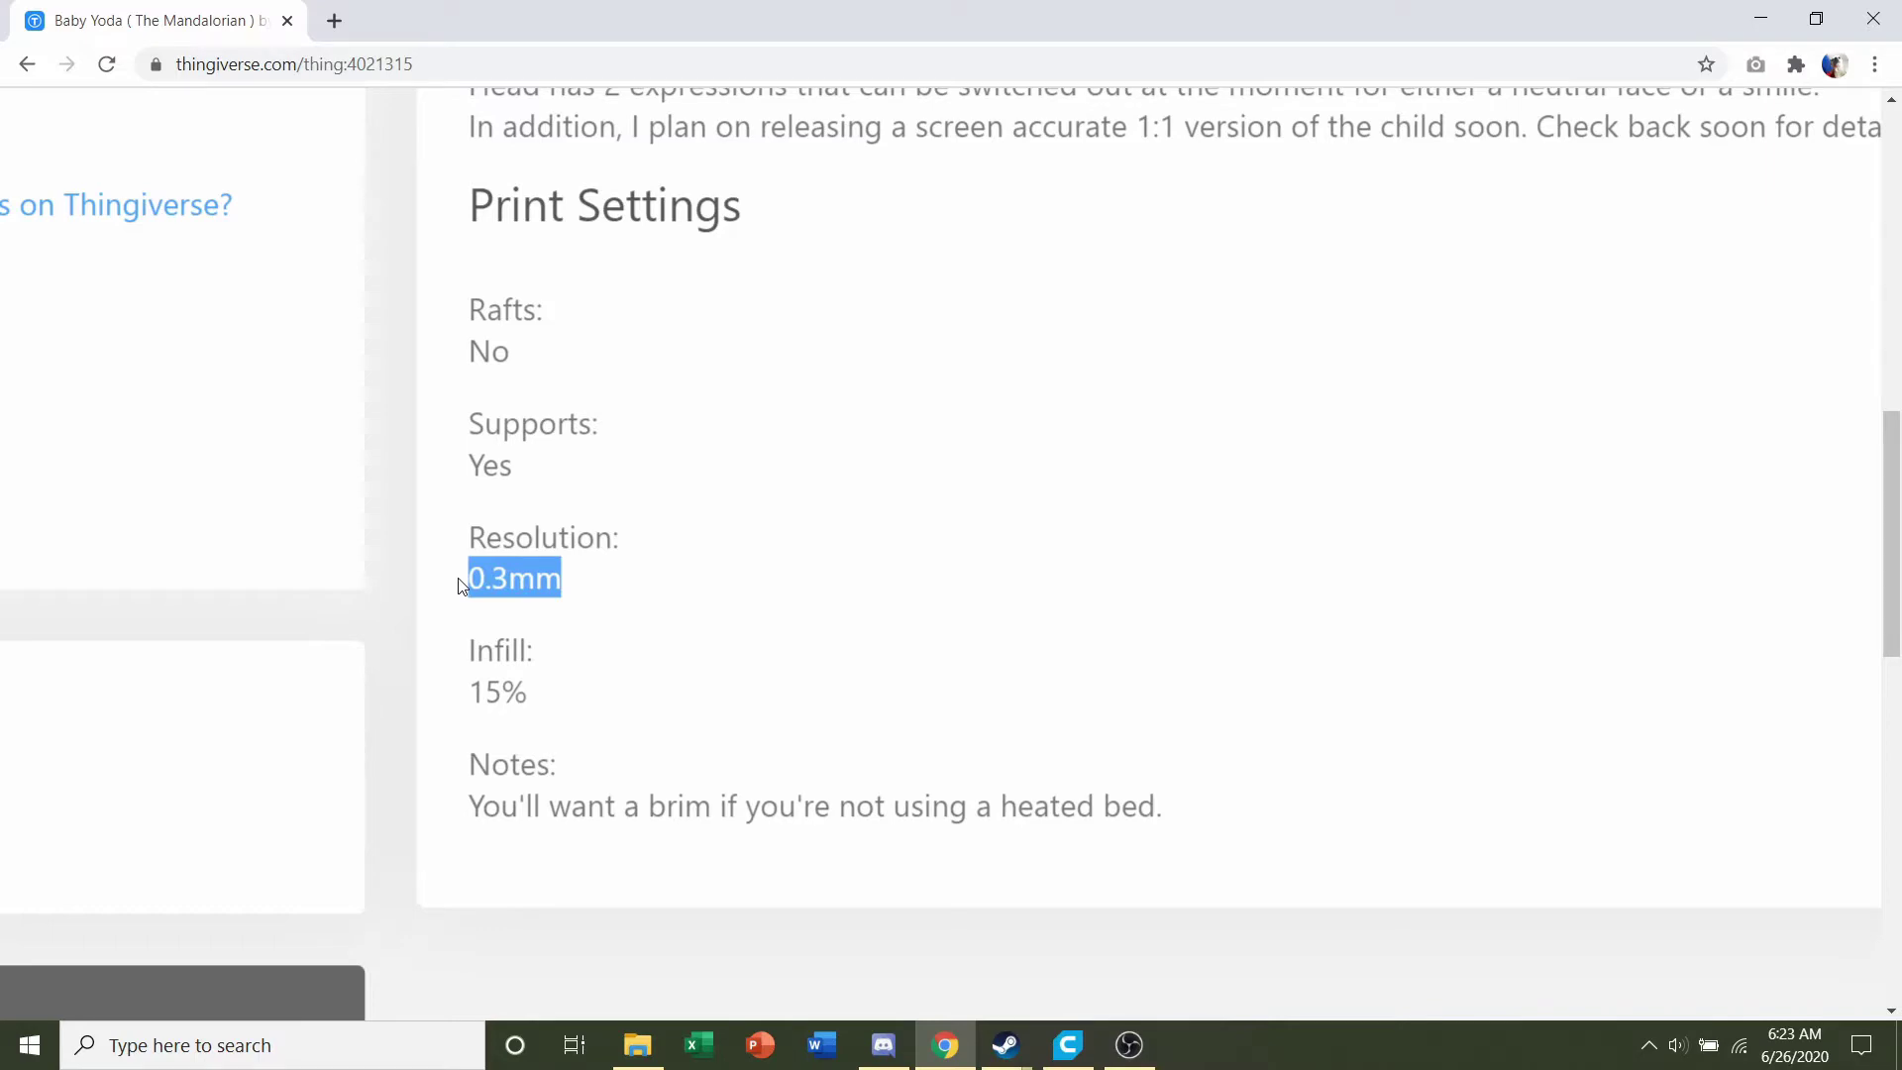
ctrl+scroll(461, 585, down, 3)
scroll(457, 586, up, 10)
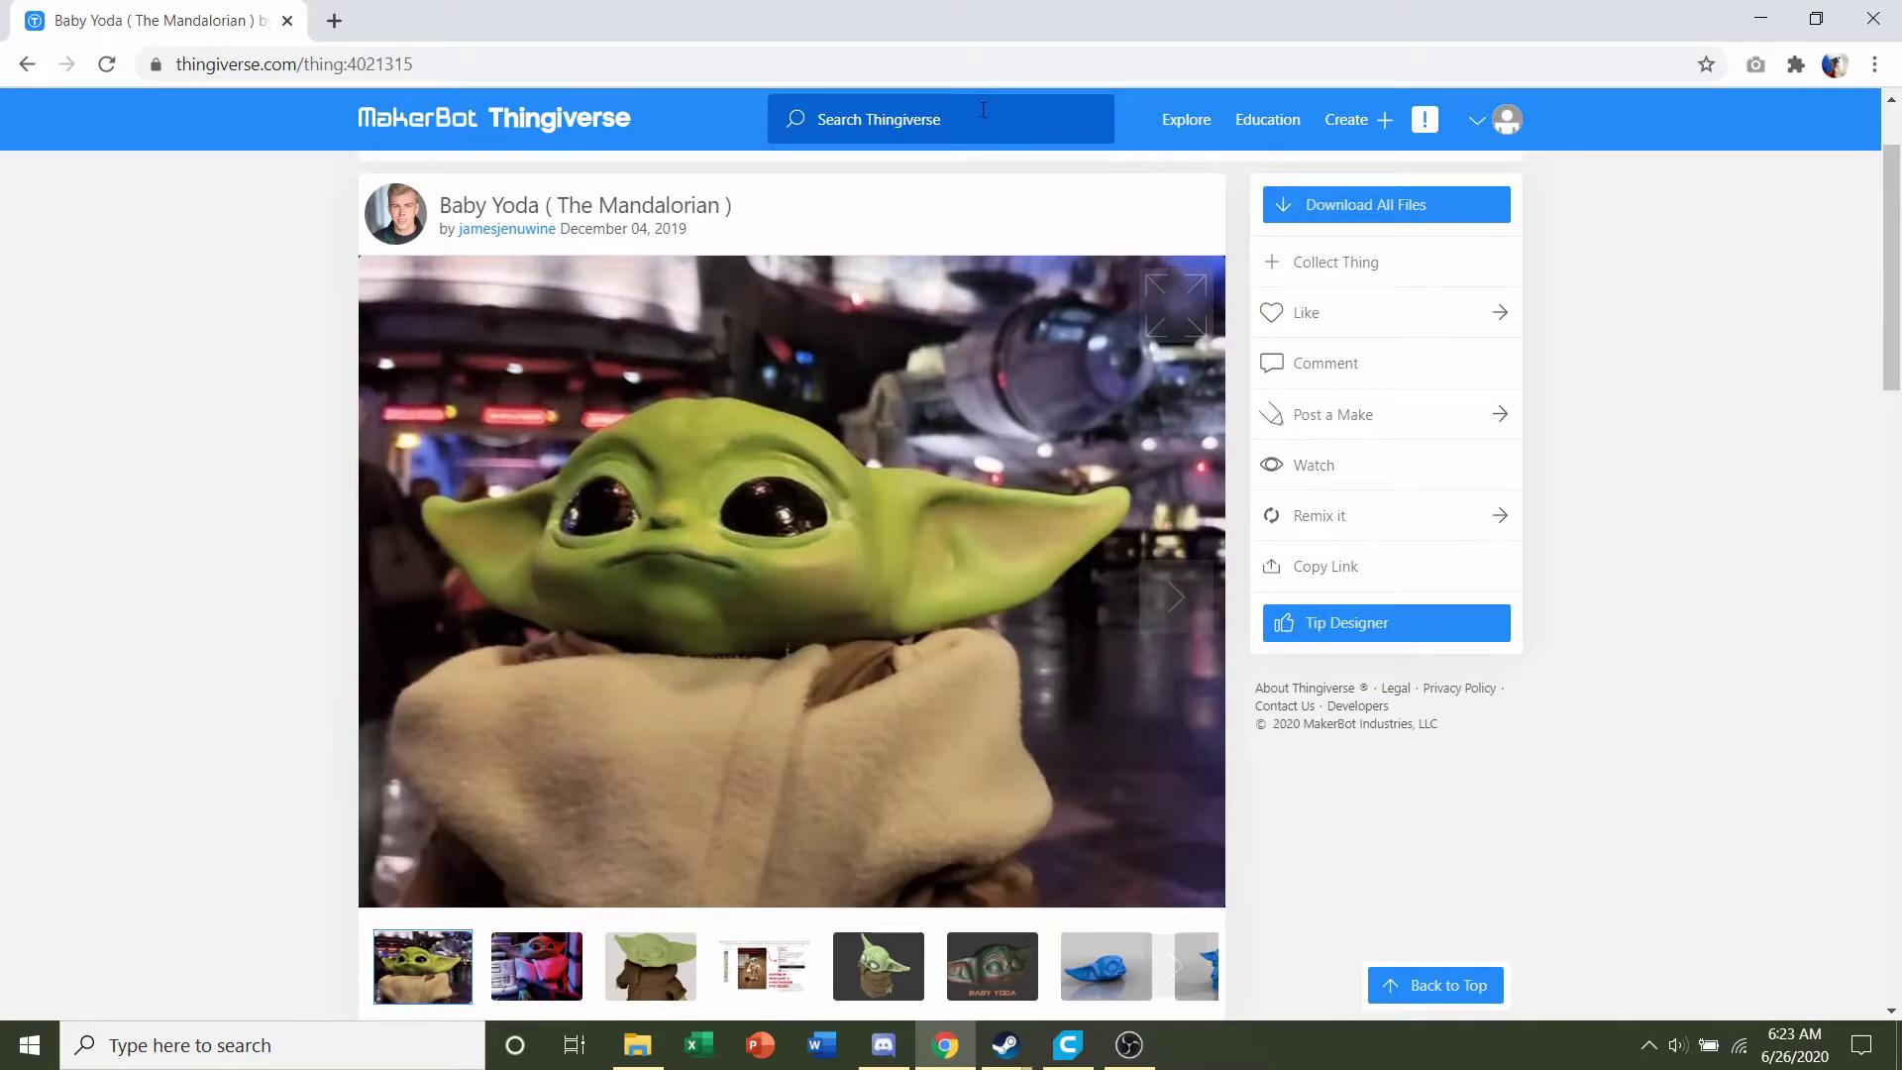
Drag Baby_Yoda_With_Body.stl from the downloaded files folder into Cura
click(639, 1043)
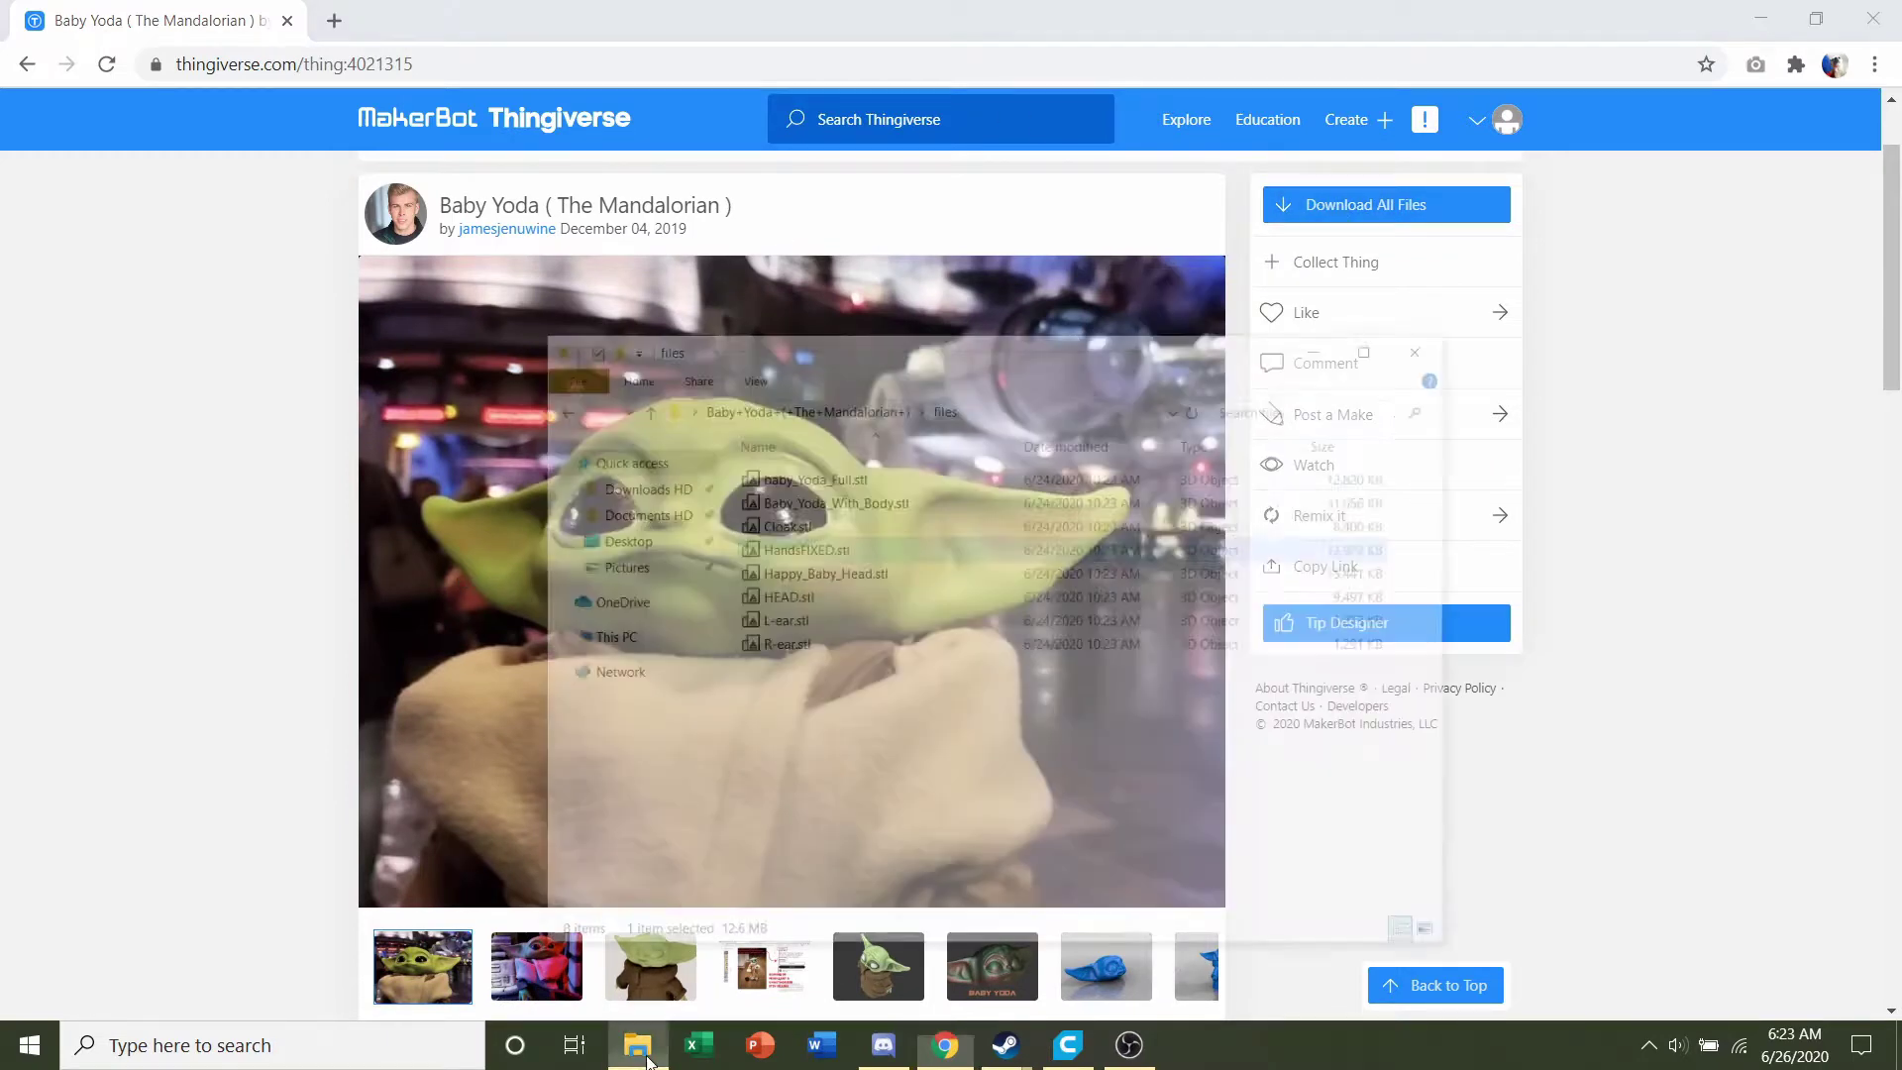
drag(1031, 243, 984, 257)
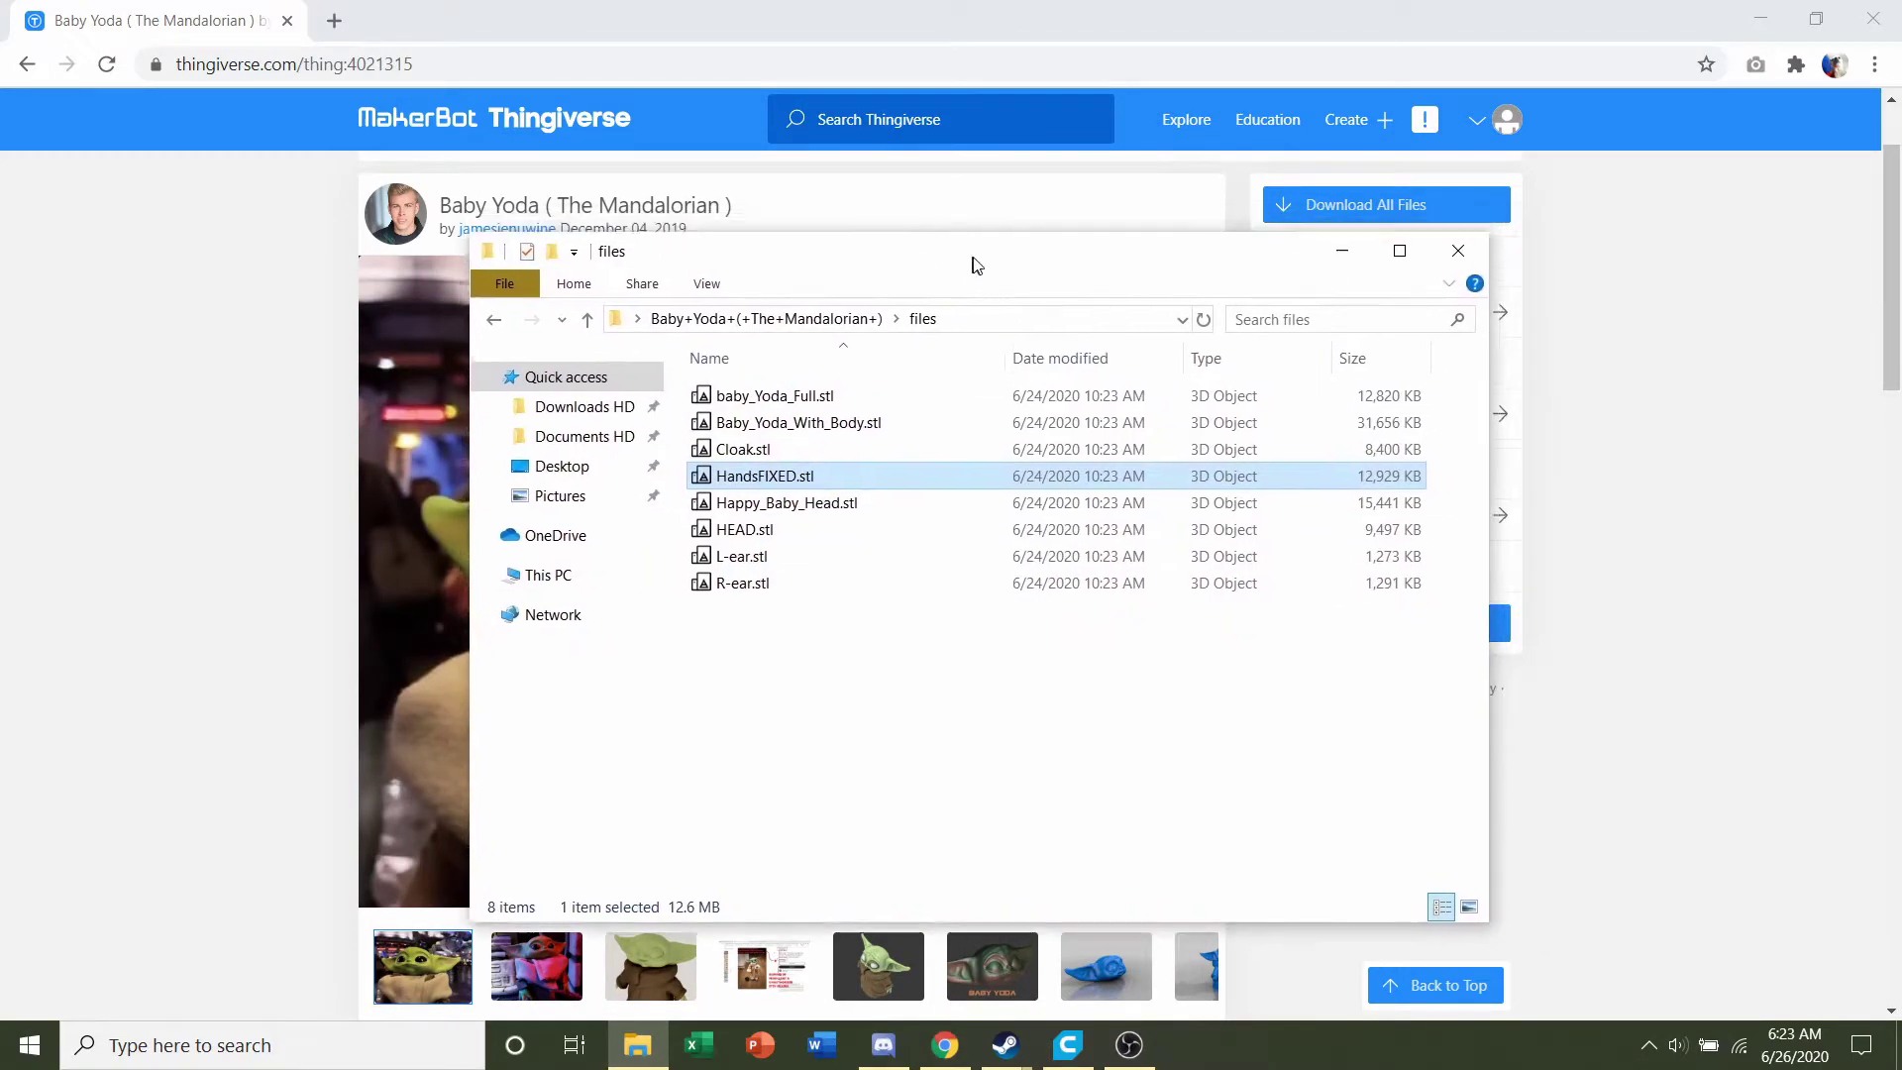
drag(954, 665, 798, 370)
click(931, 790)
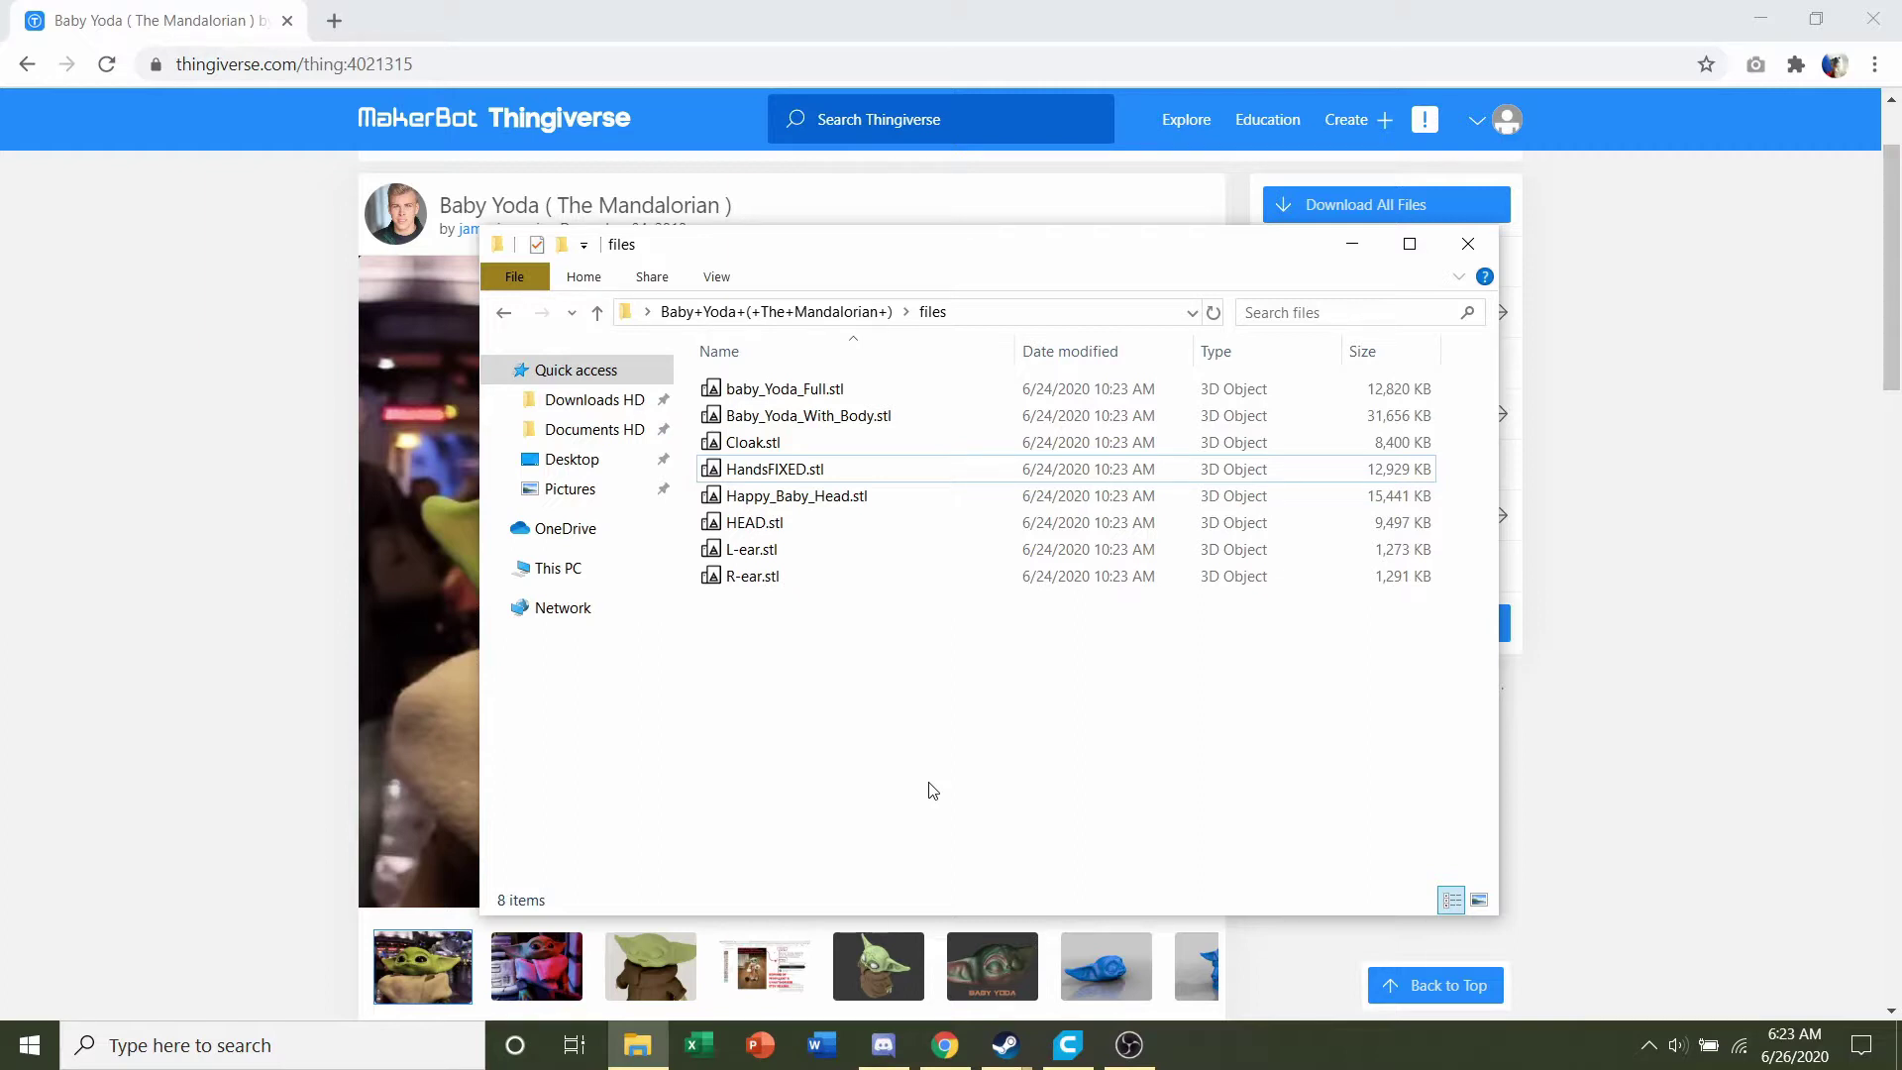
click(771, 421)
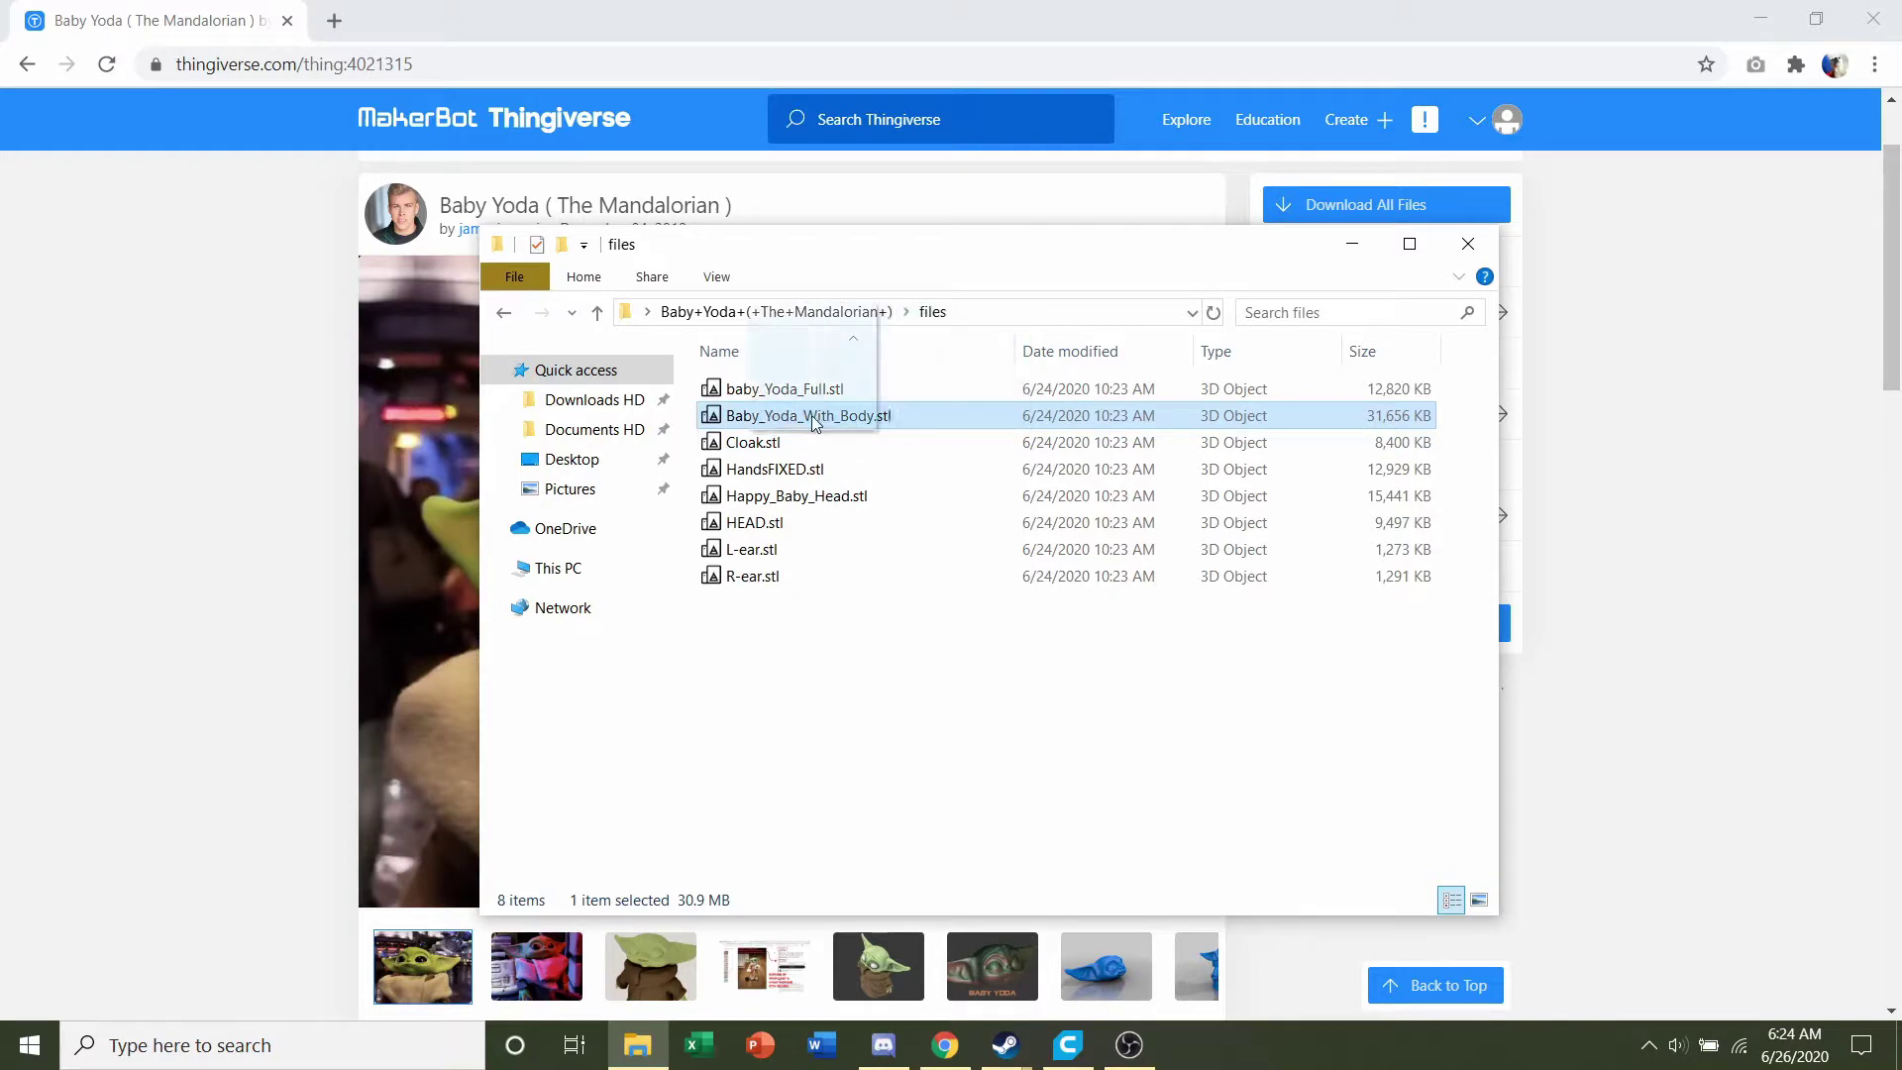
drag(810, 413, 892, 482)
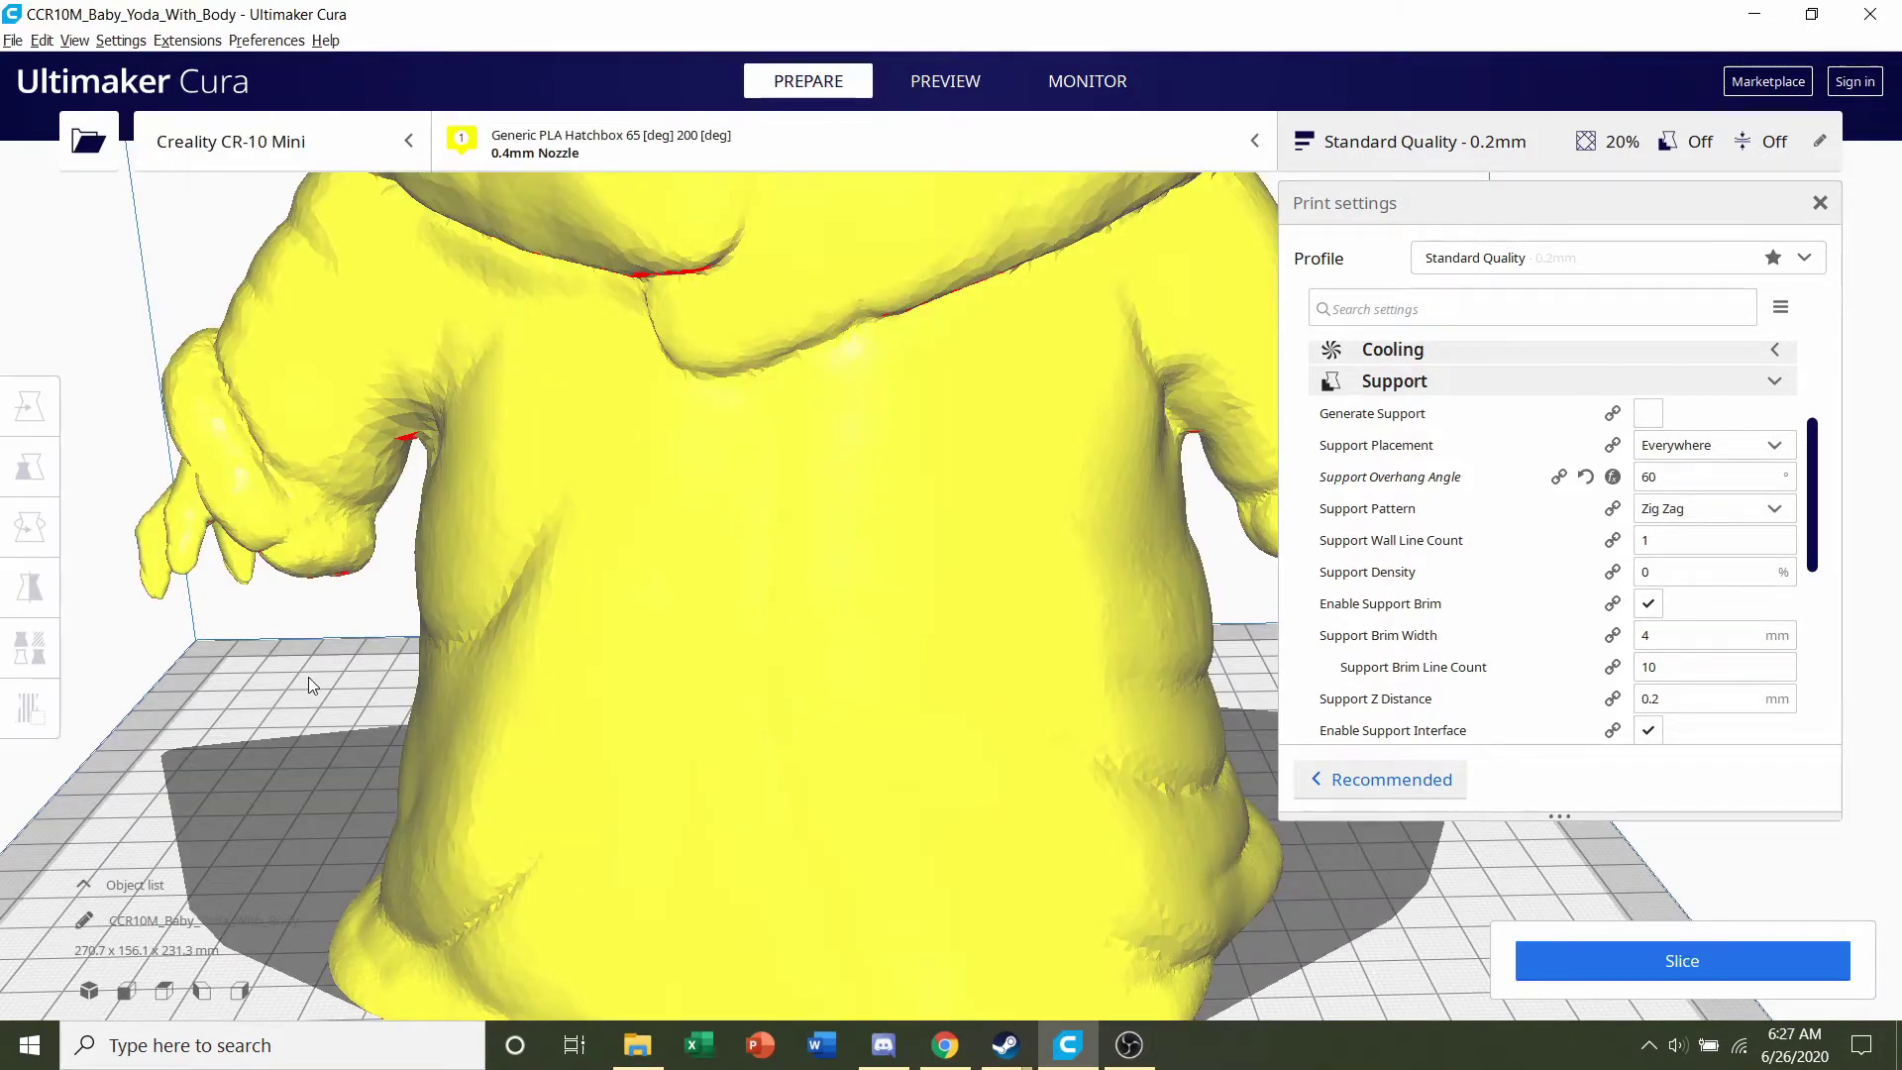
scroll(531, 468, down, 5)
scroll(696, 412, down, 5)
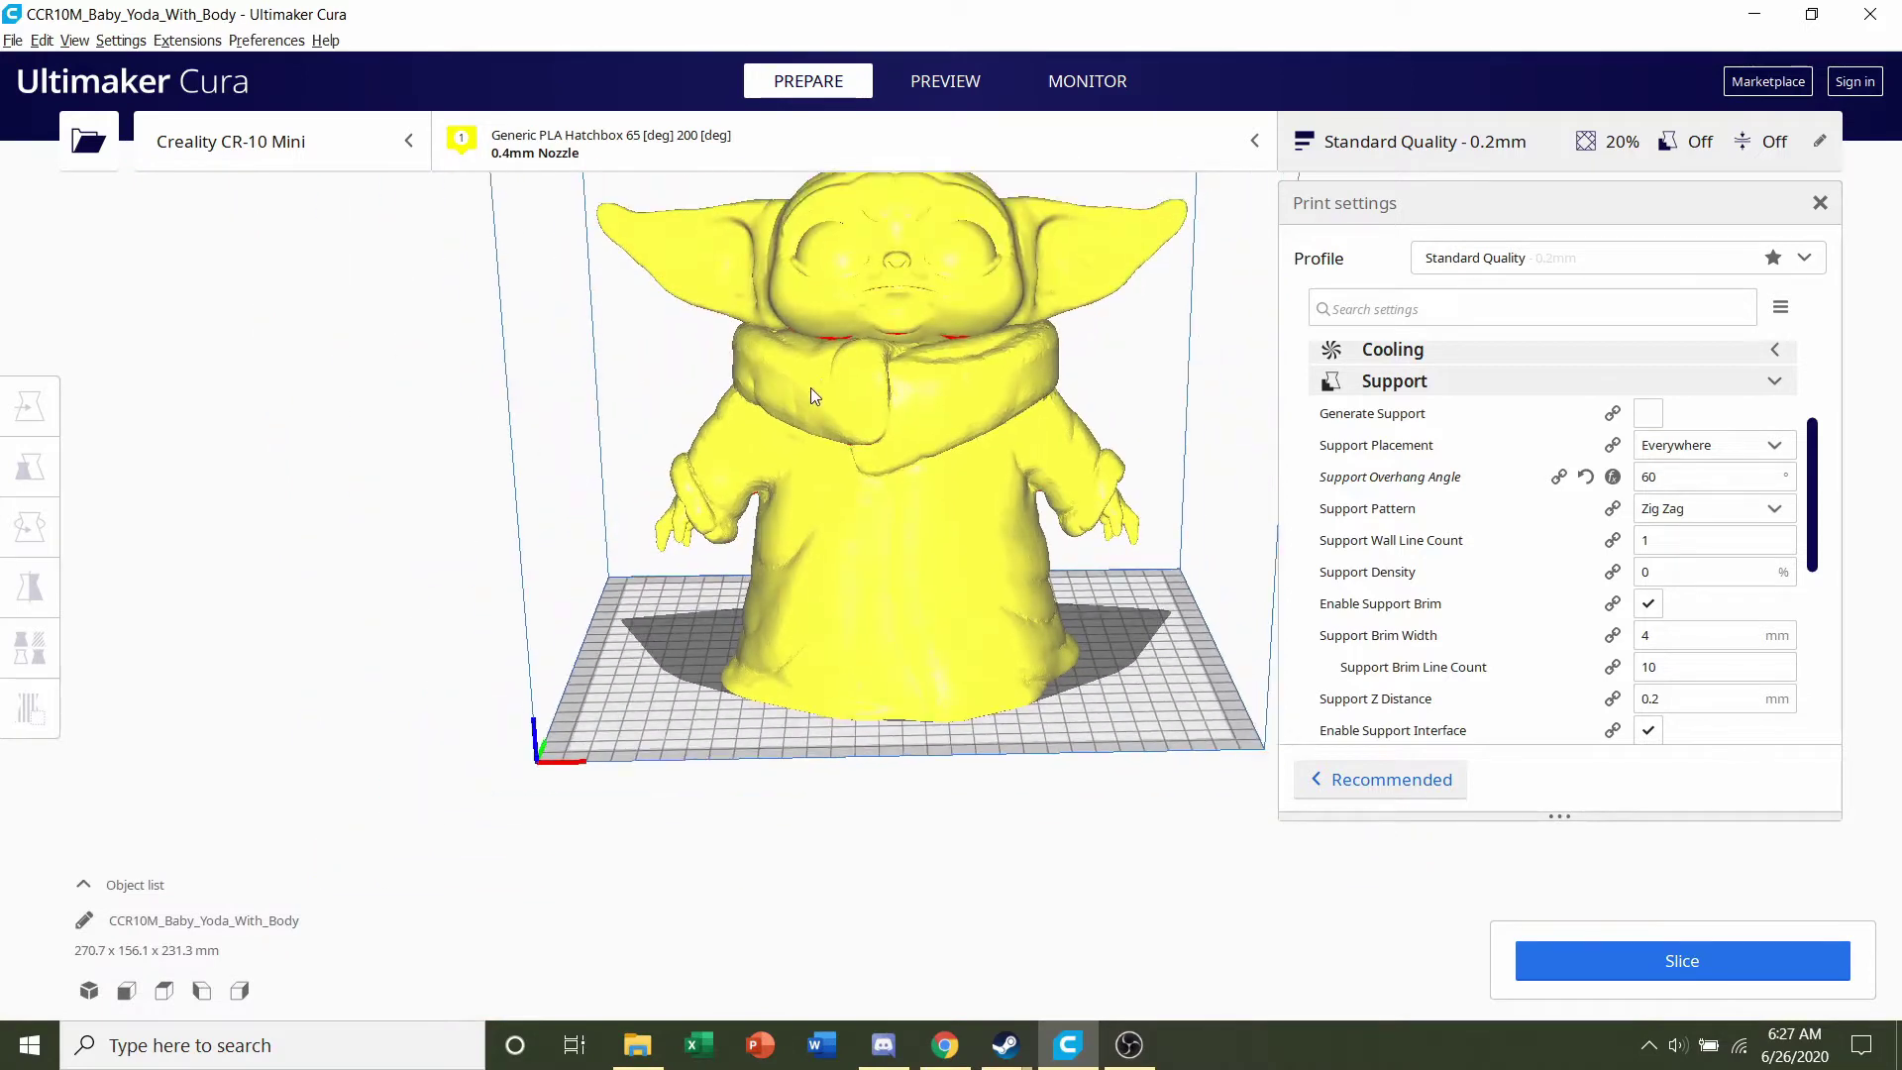
right_drag(788, 428, 758, 526)
scroll(758, 526, up, 3)
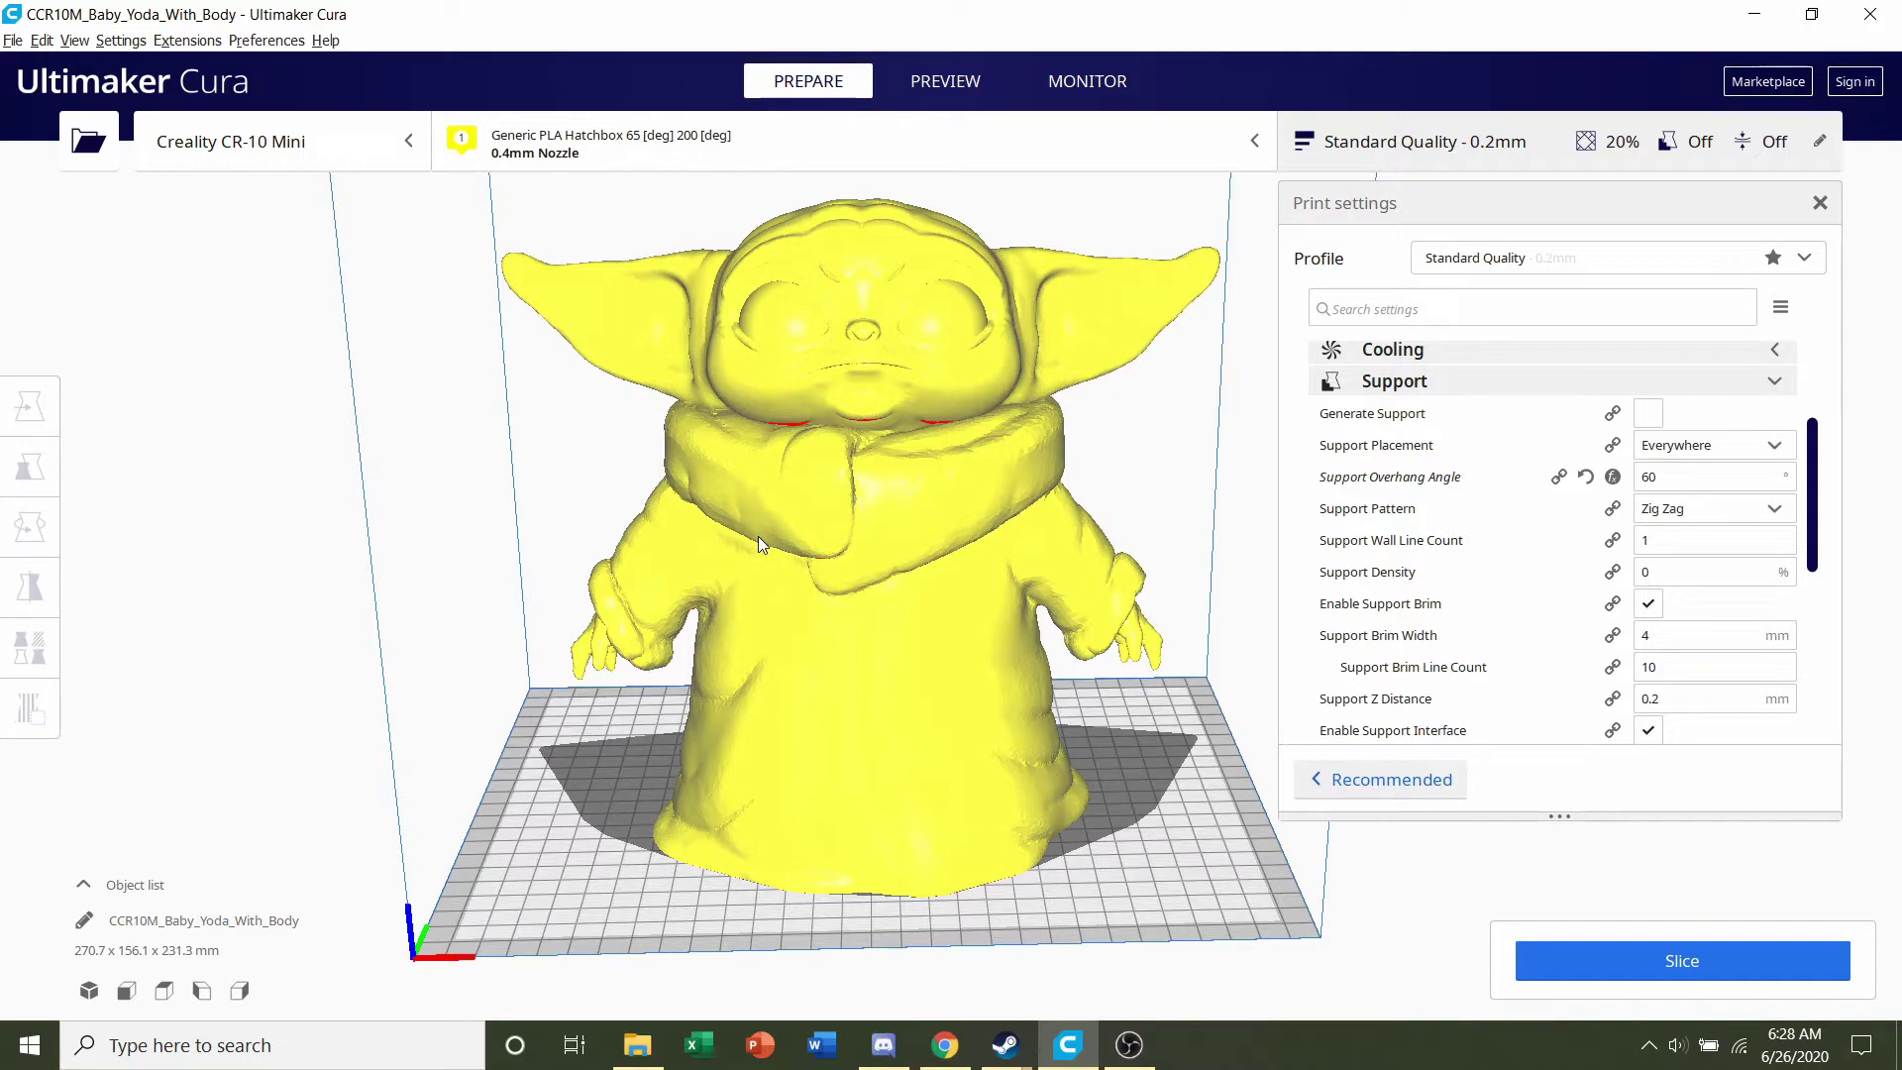
scroll(695, 503, up, 3)
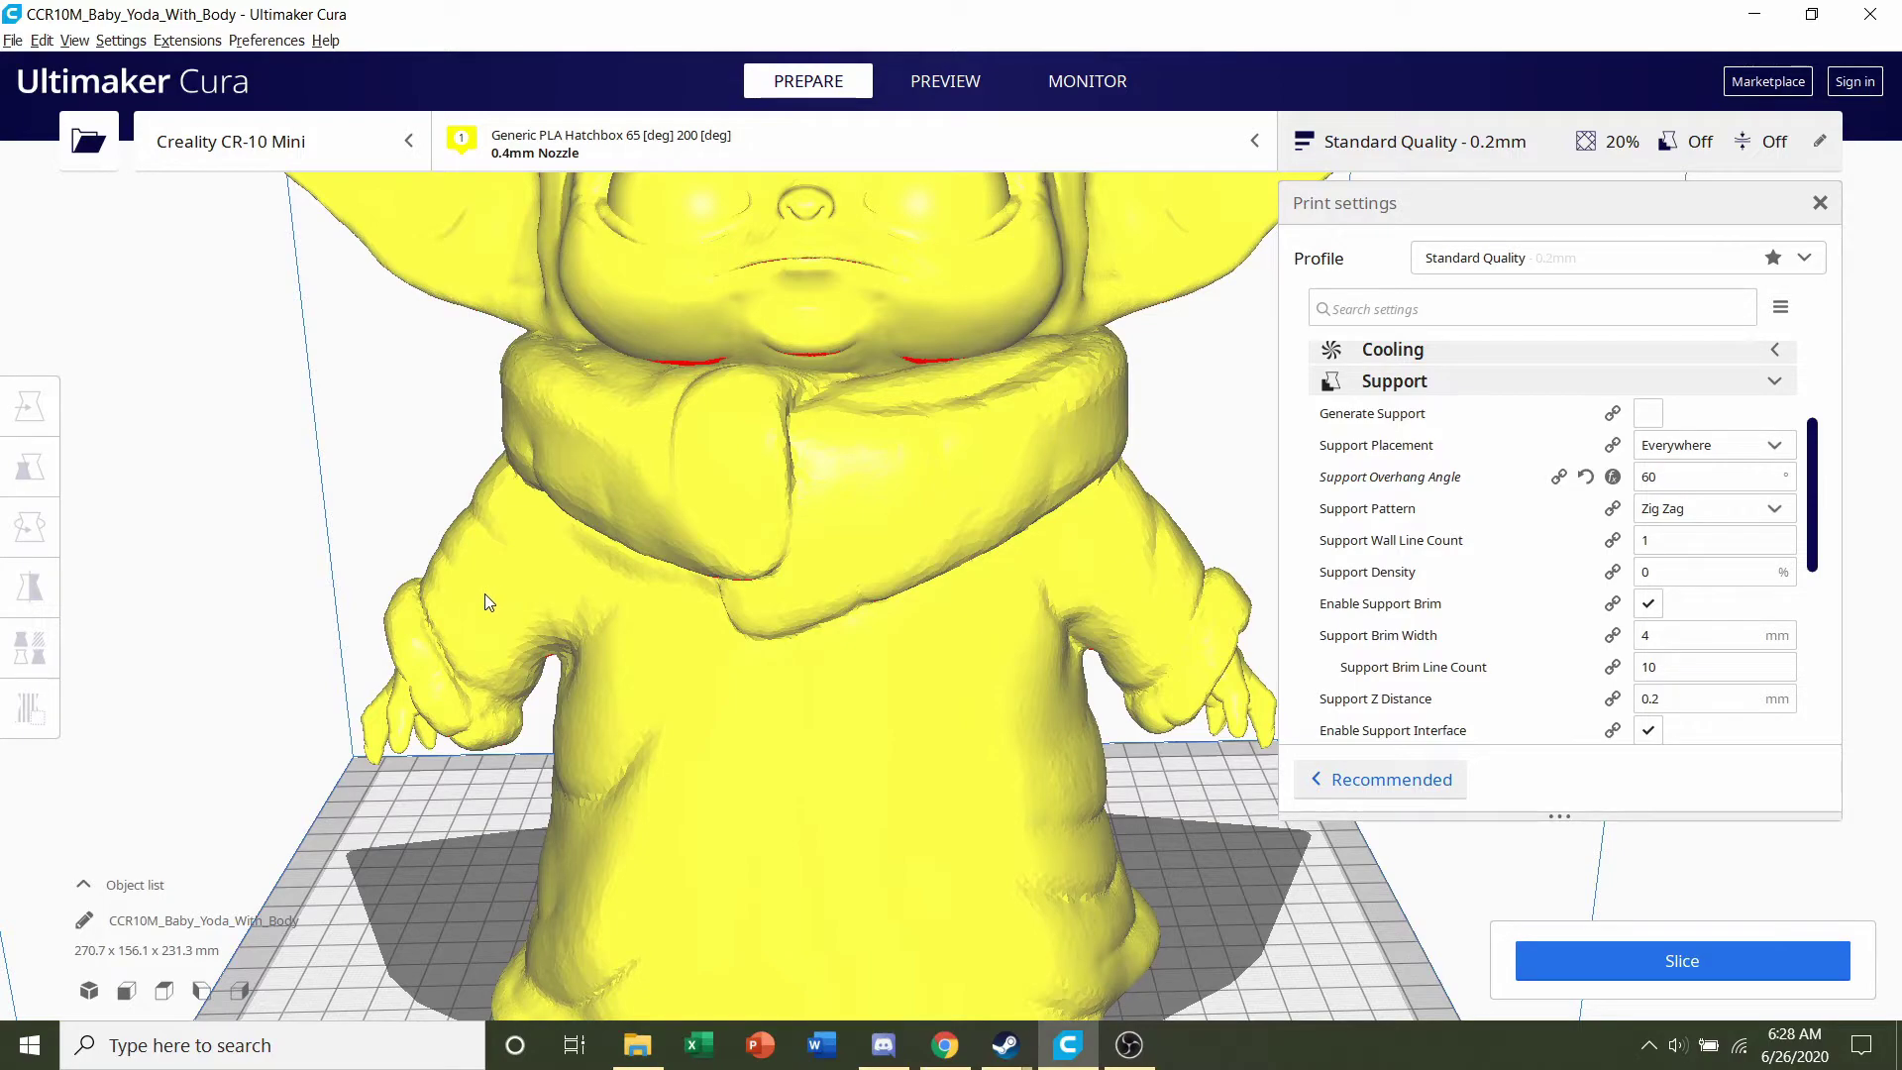
mouse_move(485, 592)
right_down()
mouse_move(650, 516)
mouse_move(828, 495)
mouse_move(384, 510)
mouse_move(521, 466)
mouse_move(511, 516)
mouse_move(394, 632)
mouse_move(520, 479)
mouse_move(505, 574)
right_up()
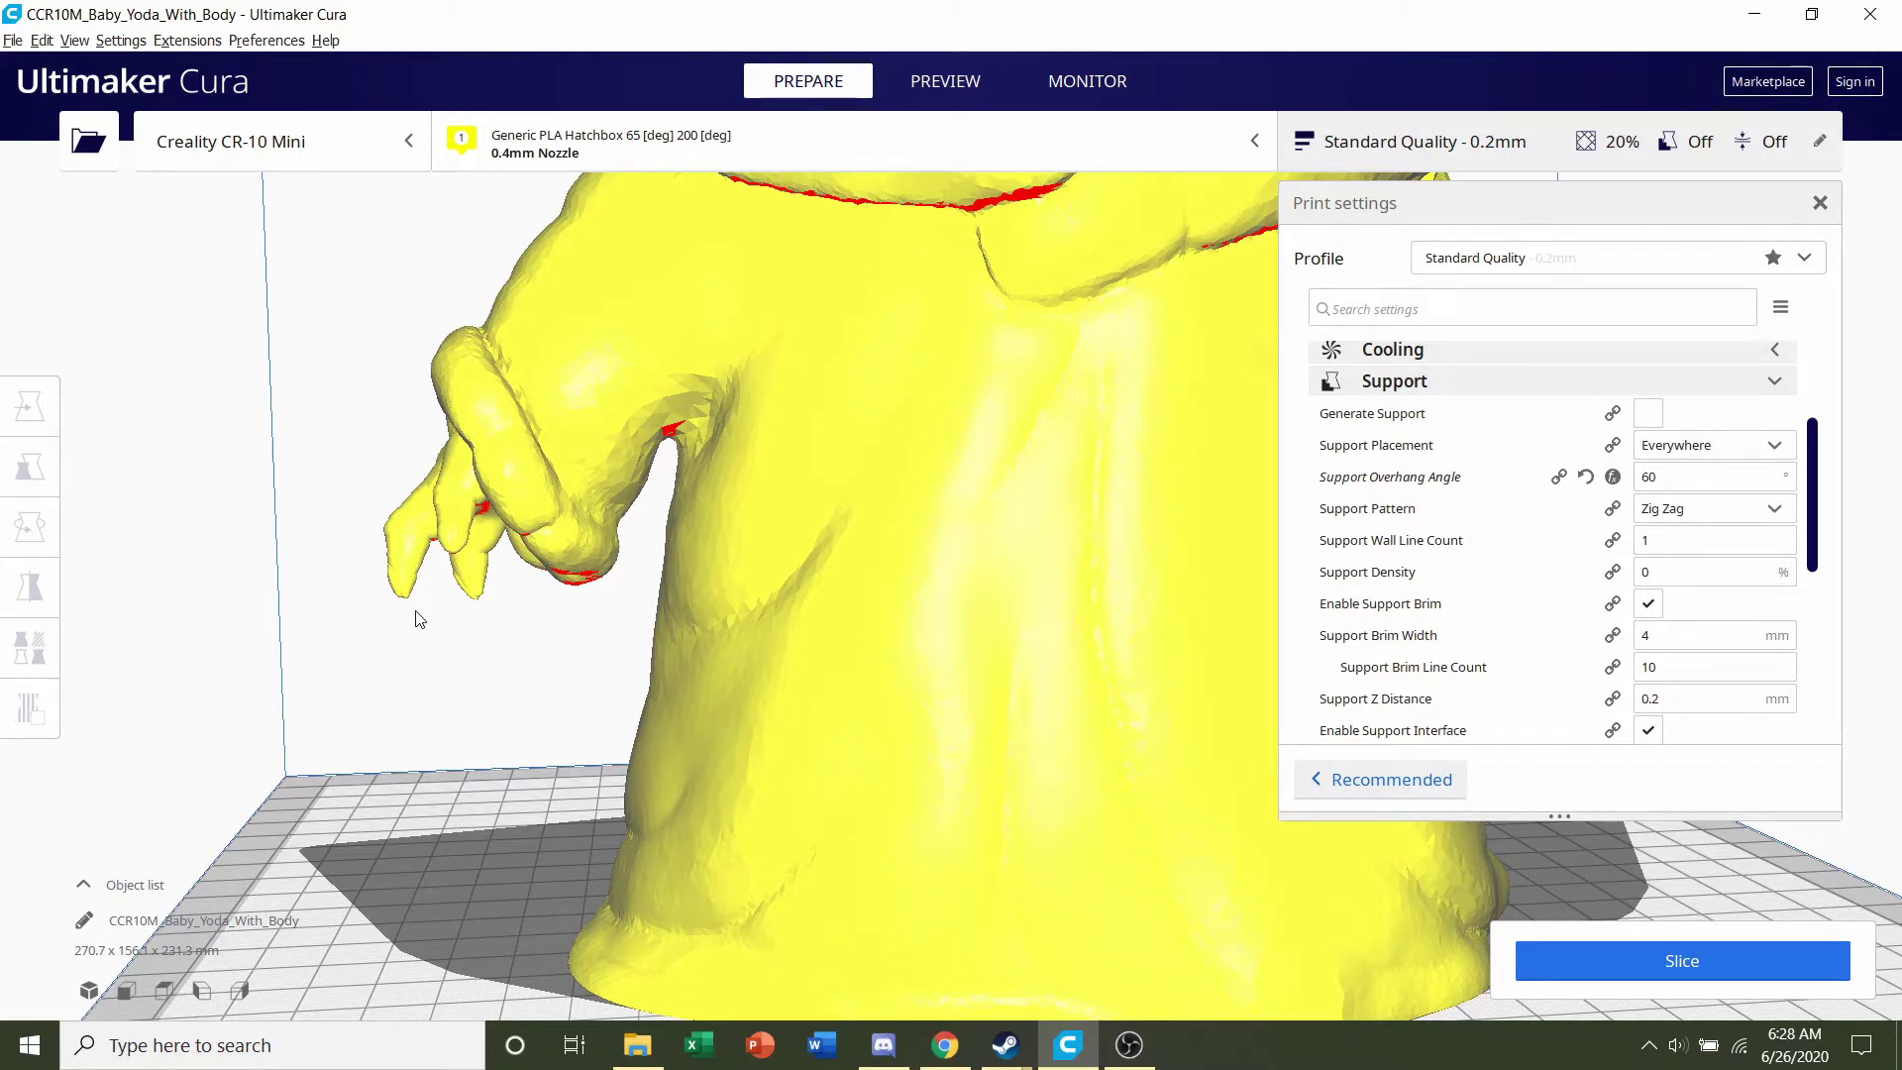
scroll(408, 620, up, 5)
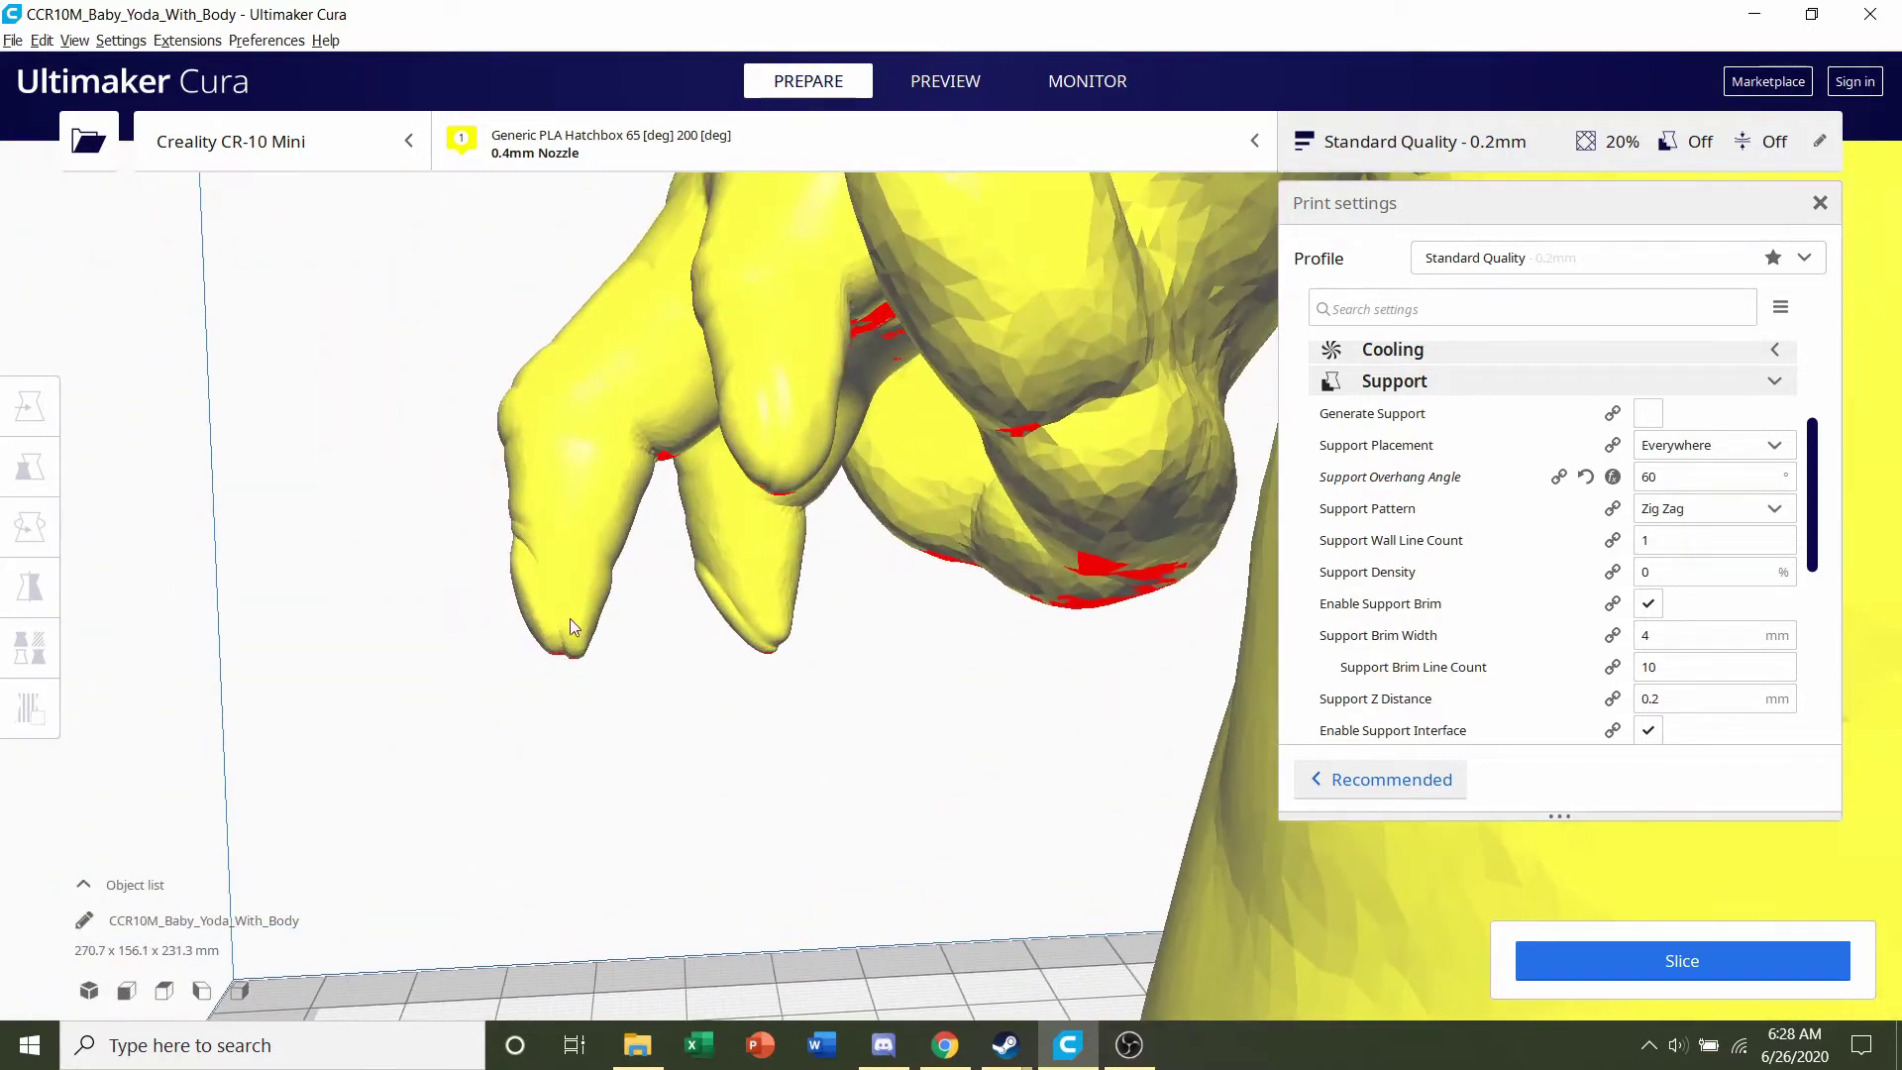
scroll(604, 624, down, 2)
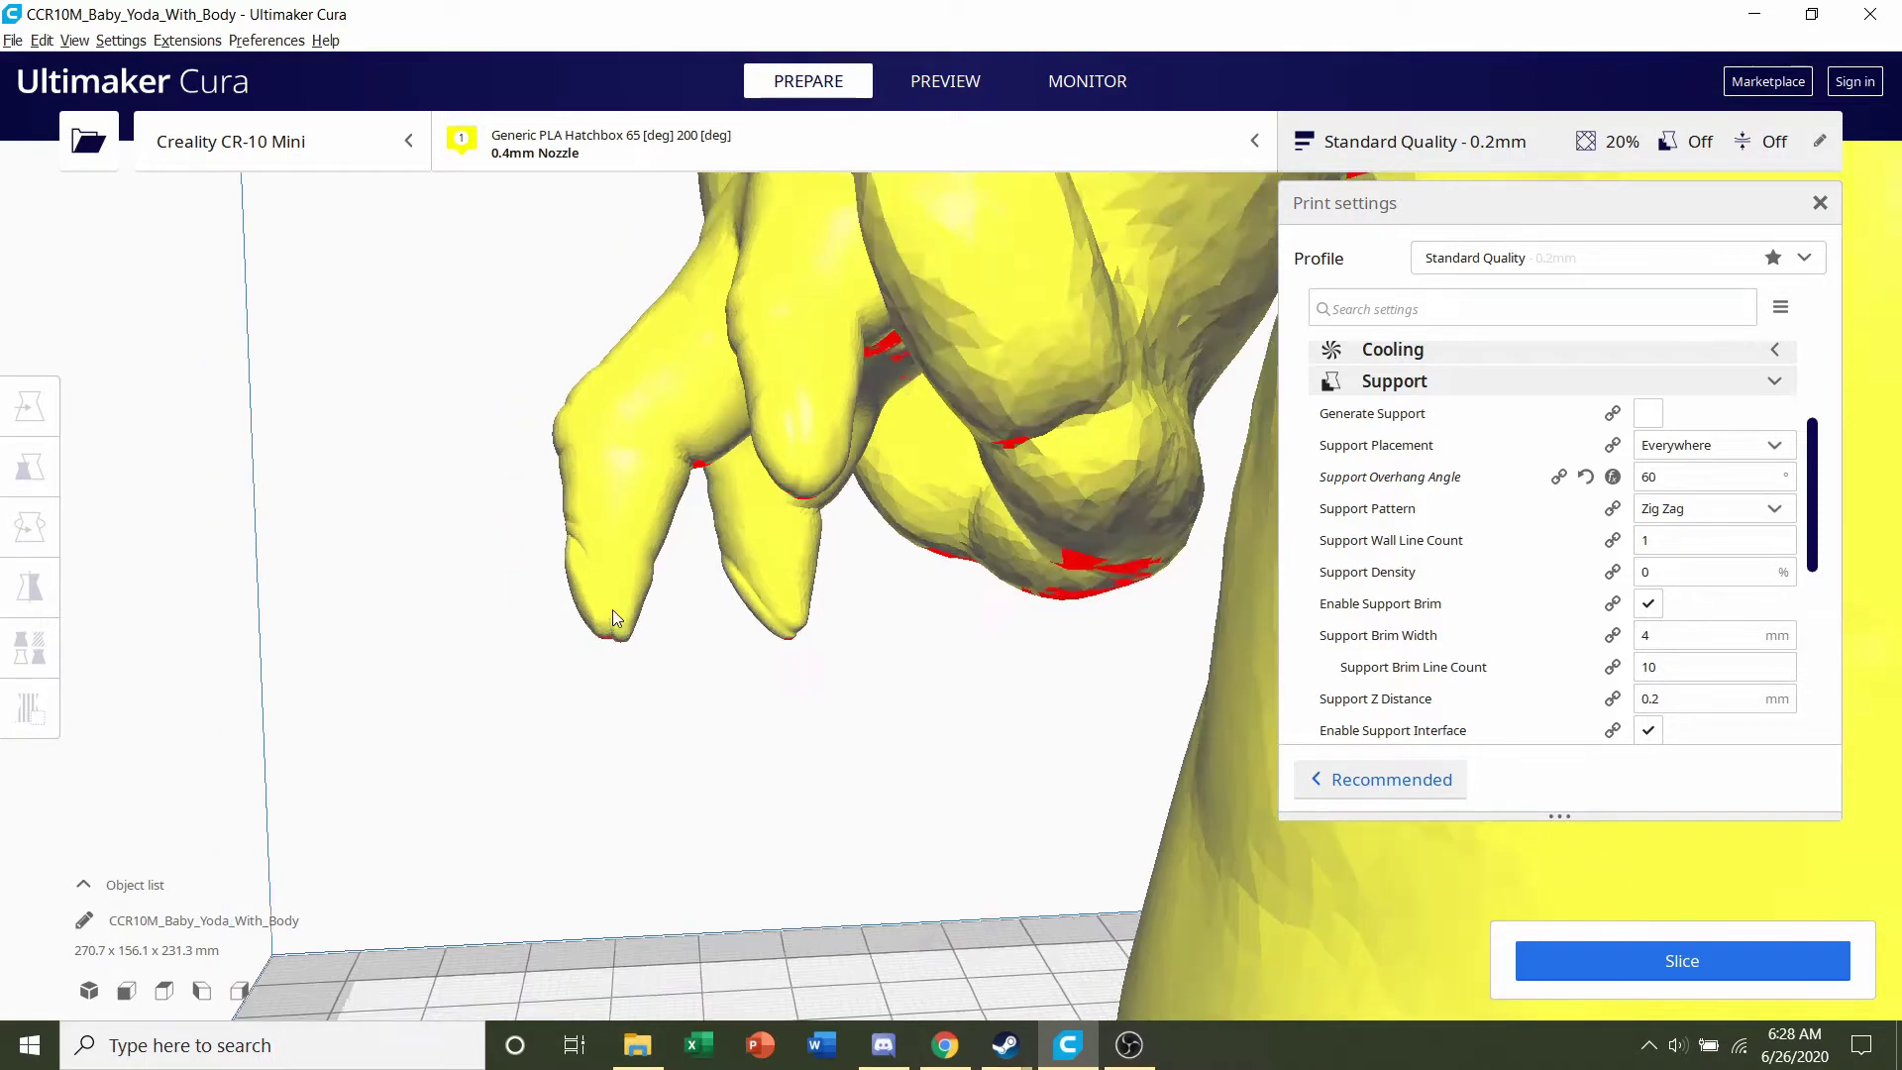
scroll(723, 551, up, 3)
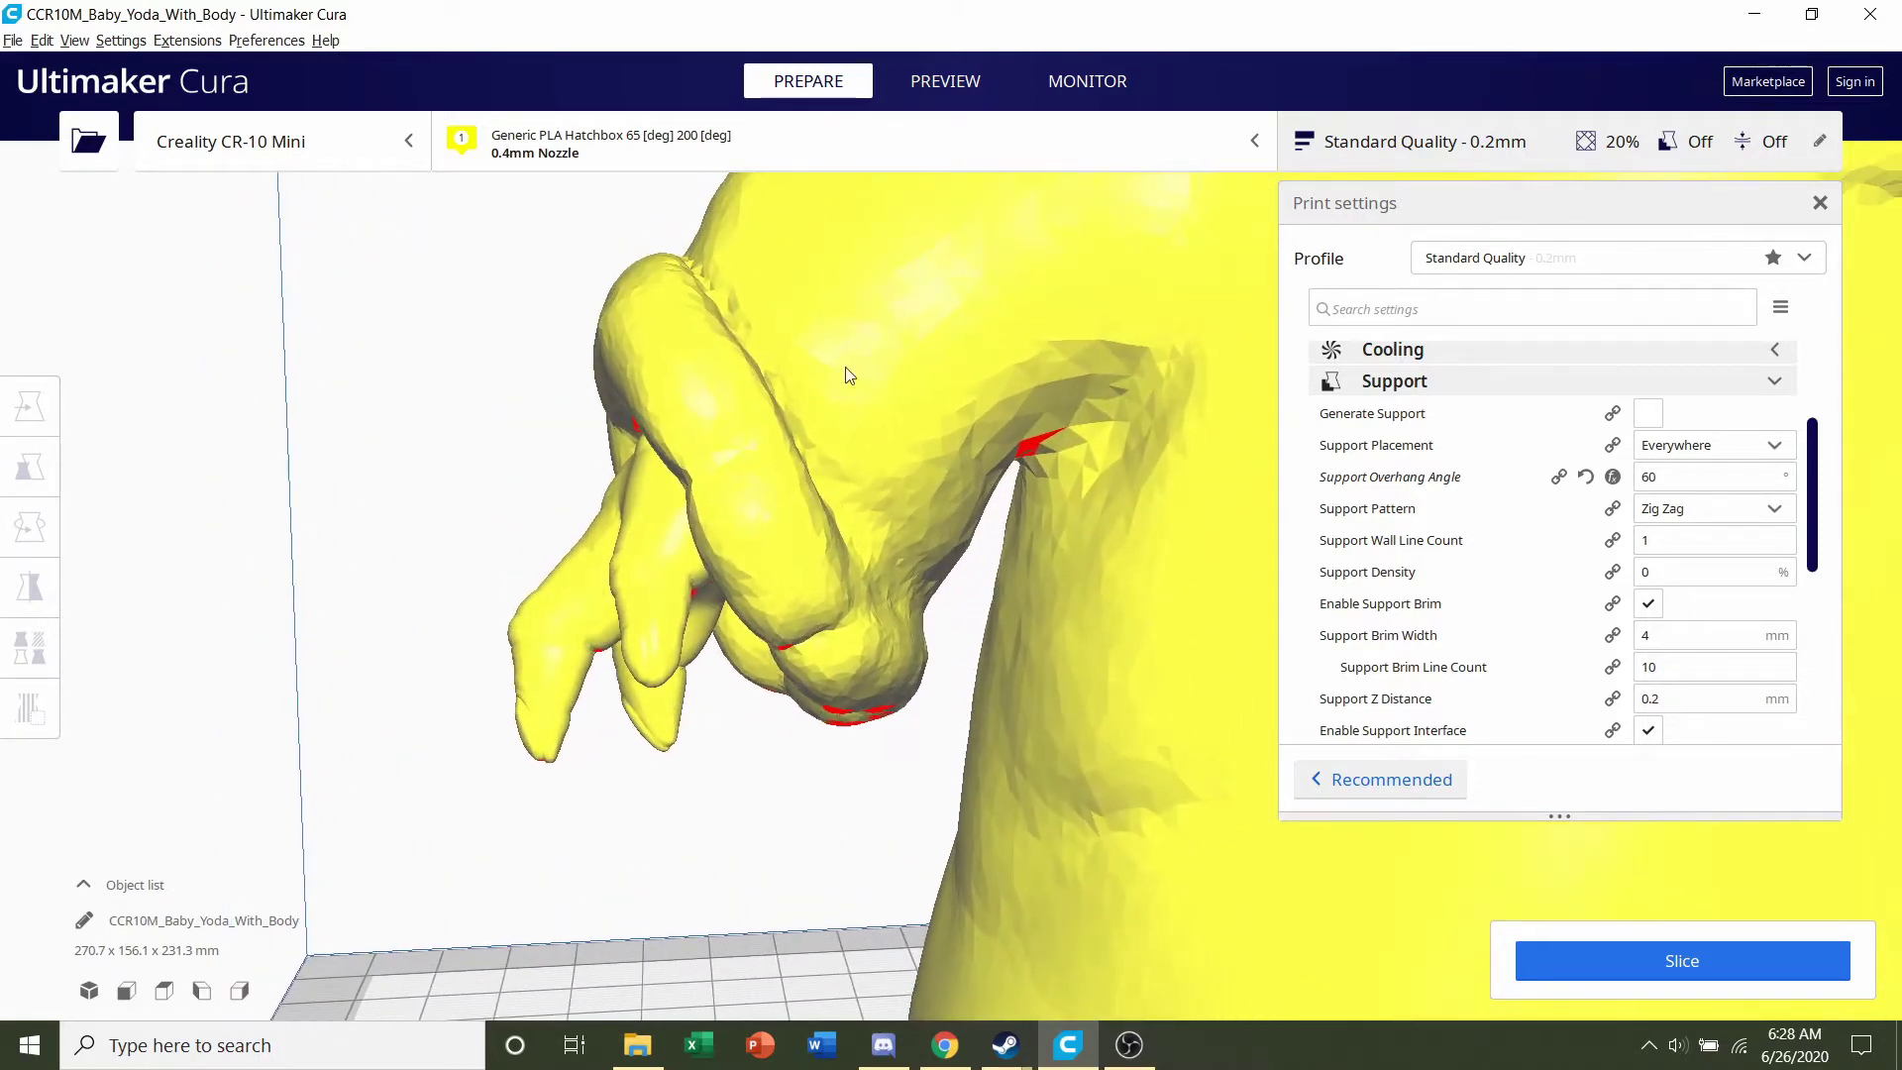
scroll(822, 503, up, 3)
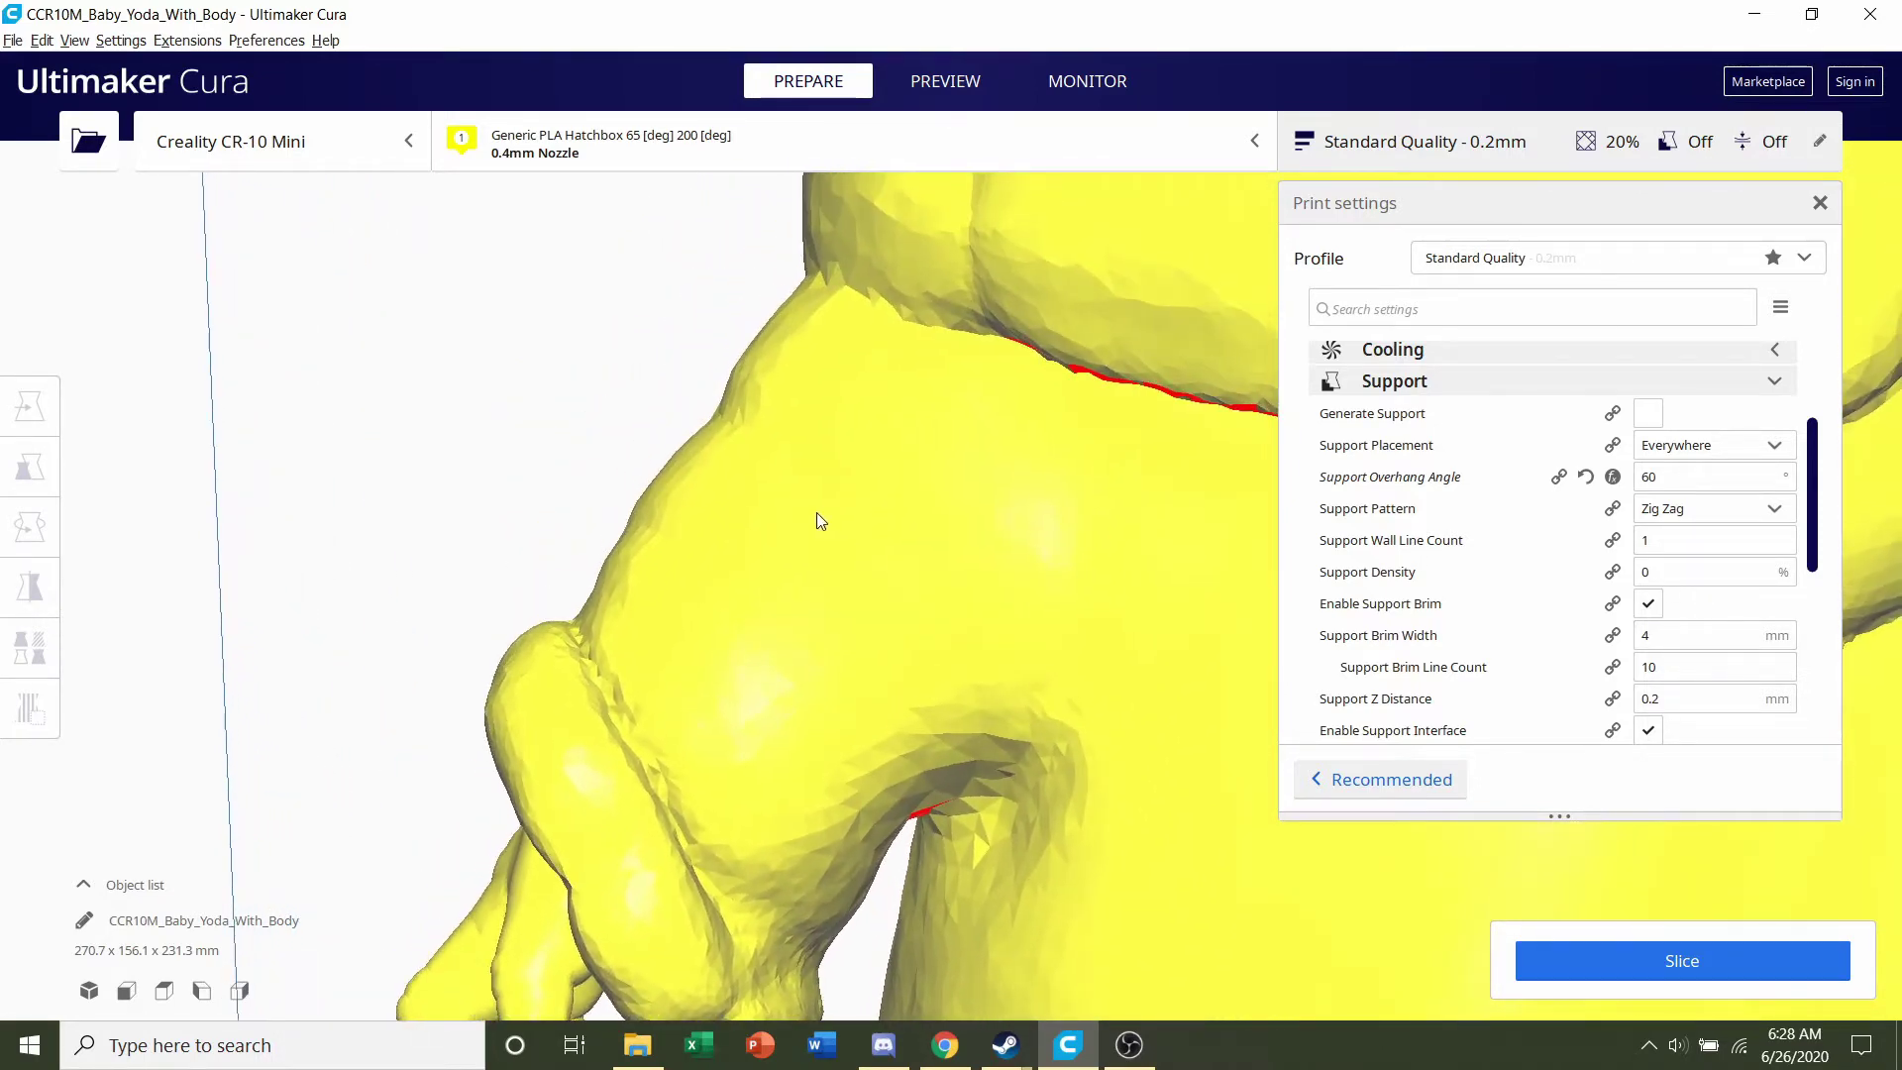
scroll(989, 513, down, 5)
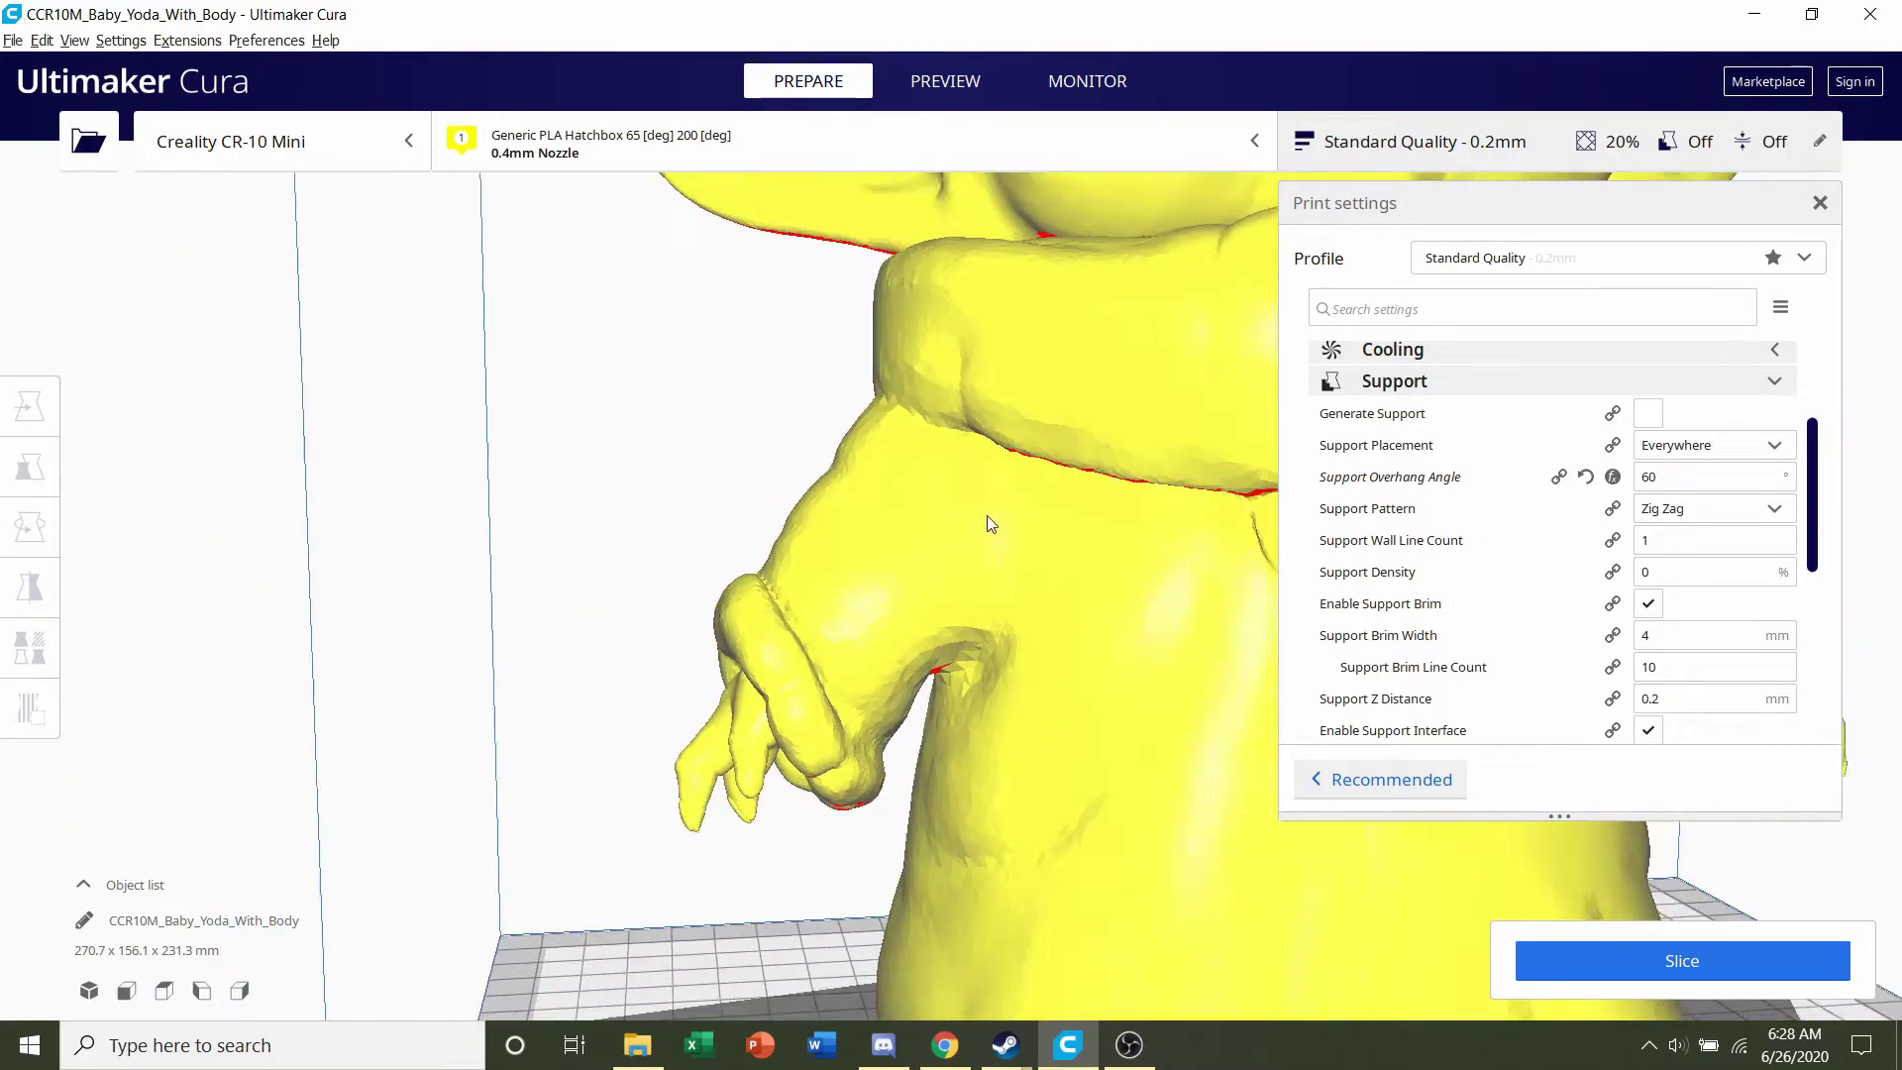
scroll(830, 464, up, 3)
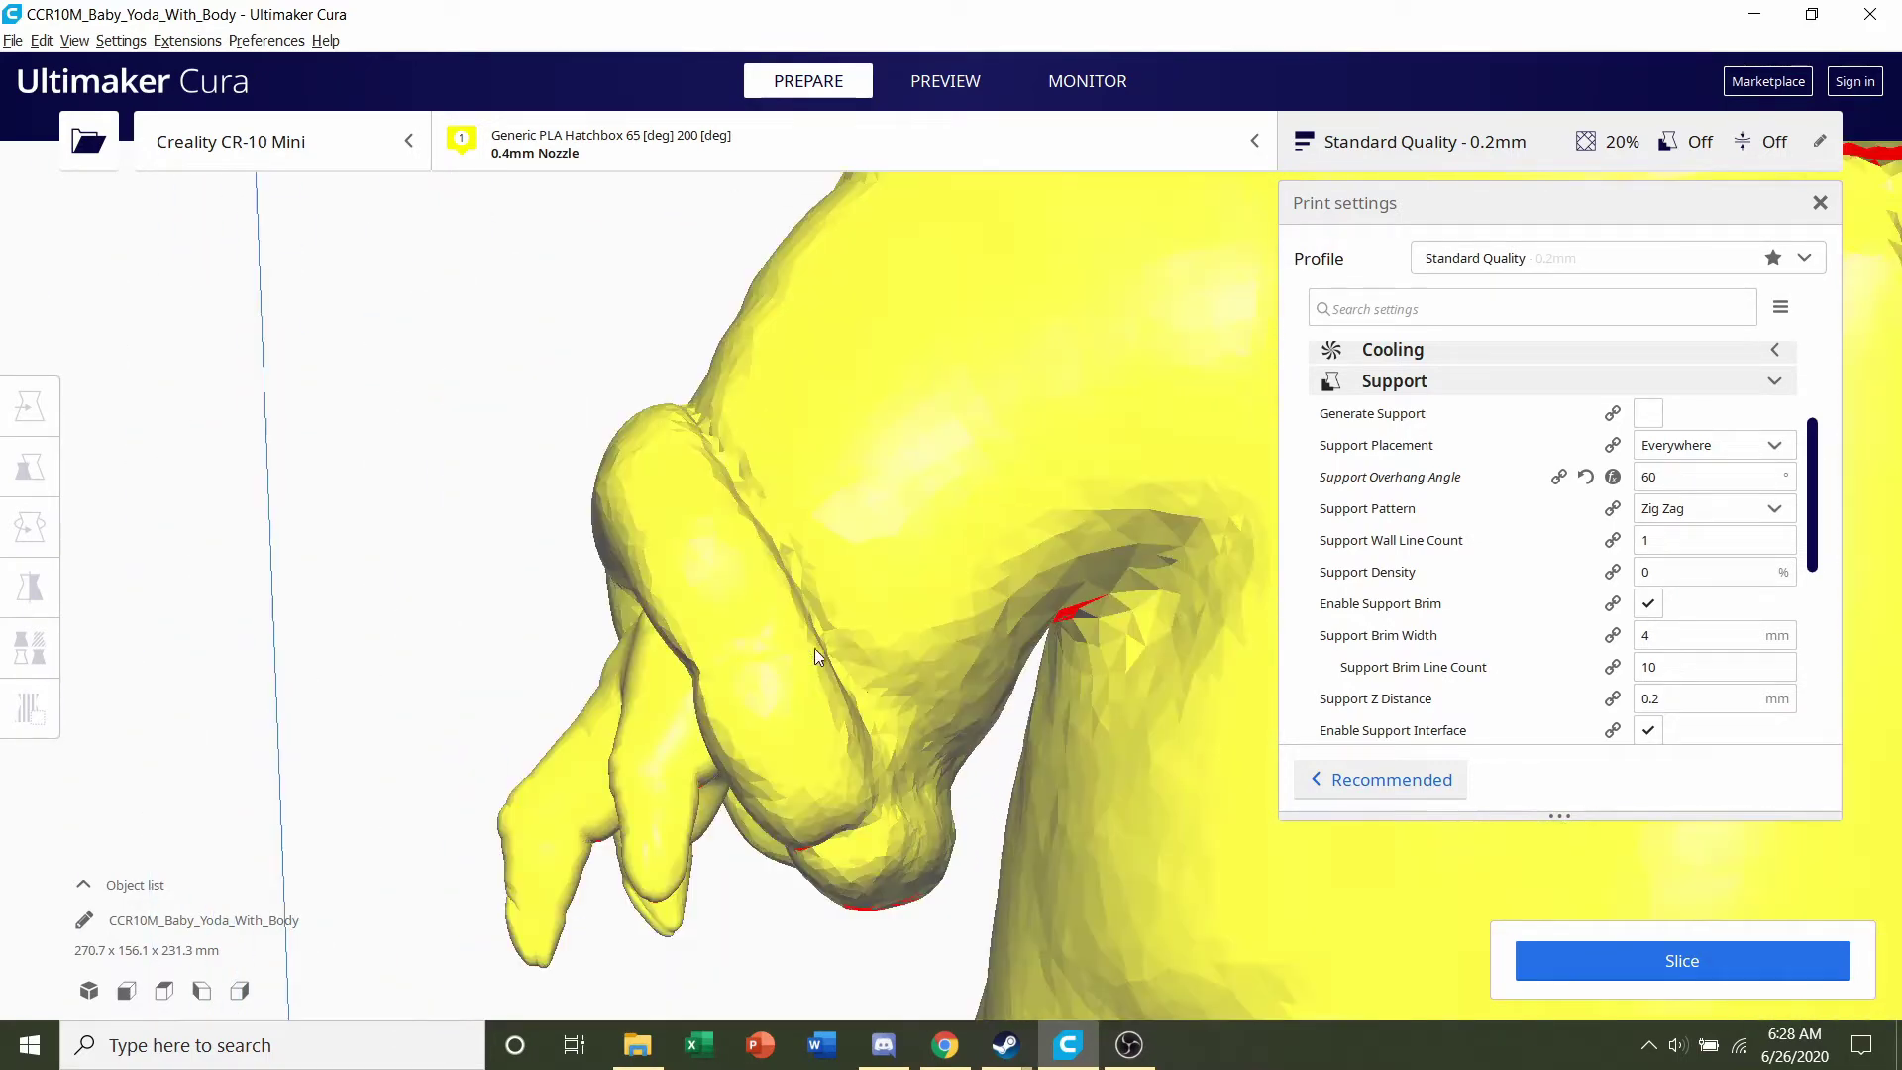
scroll(814, 552, up, 2)
scroll(814, 551, up, 4)
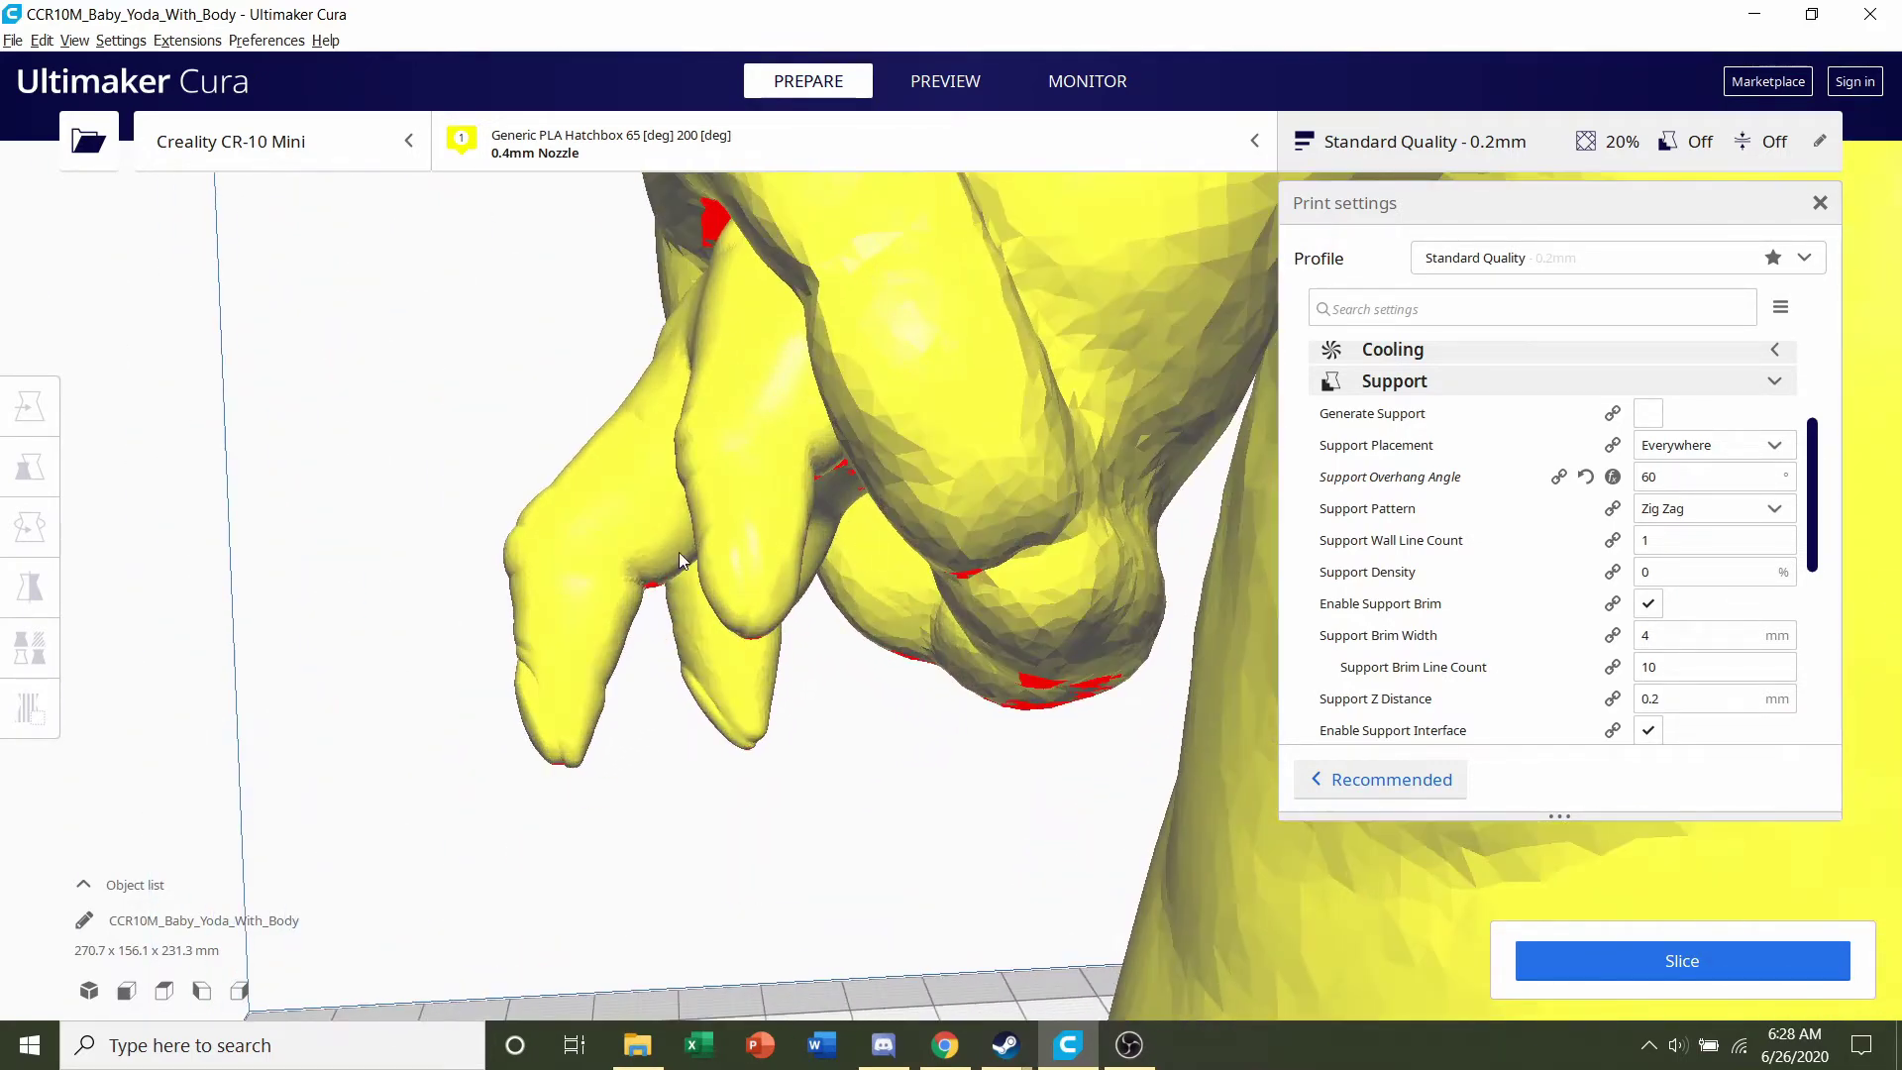
scroll(699, 557, up, 1)
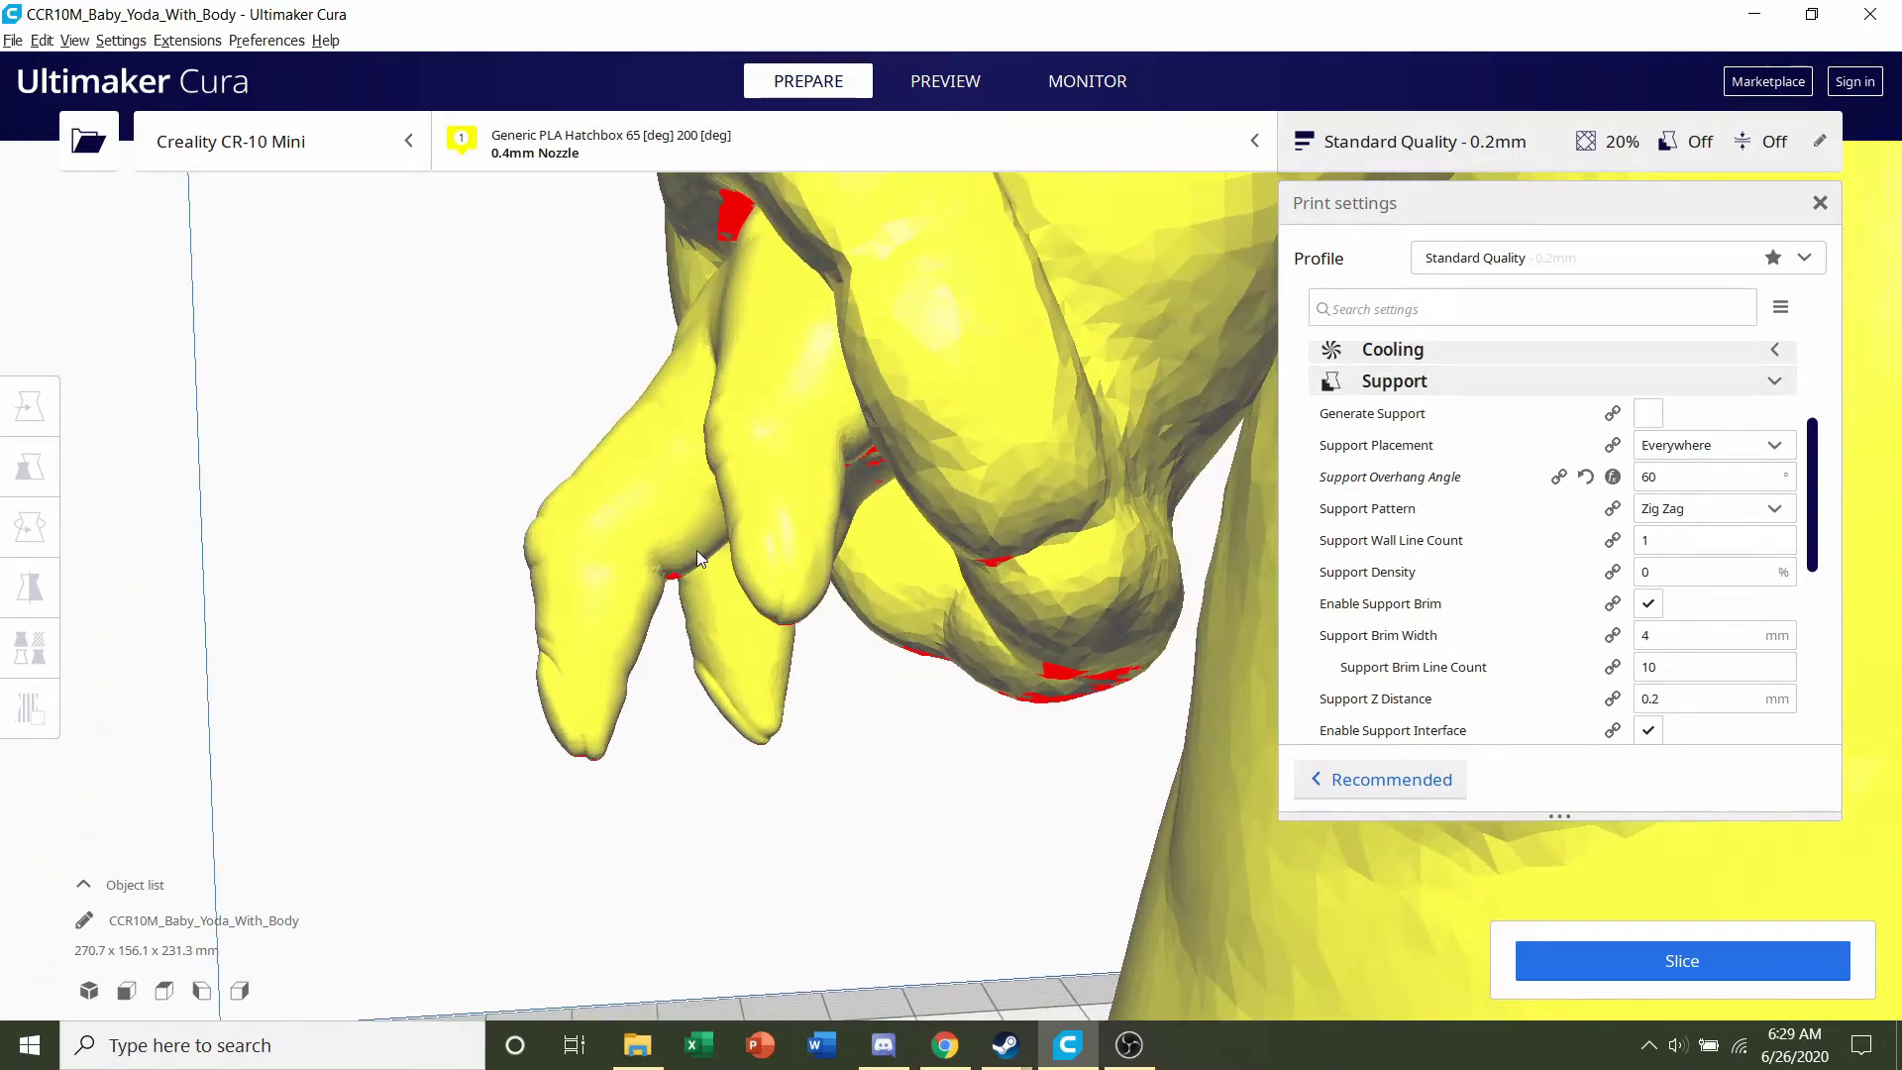
scroll(698, 550, down, 5)
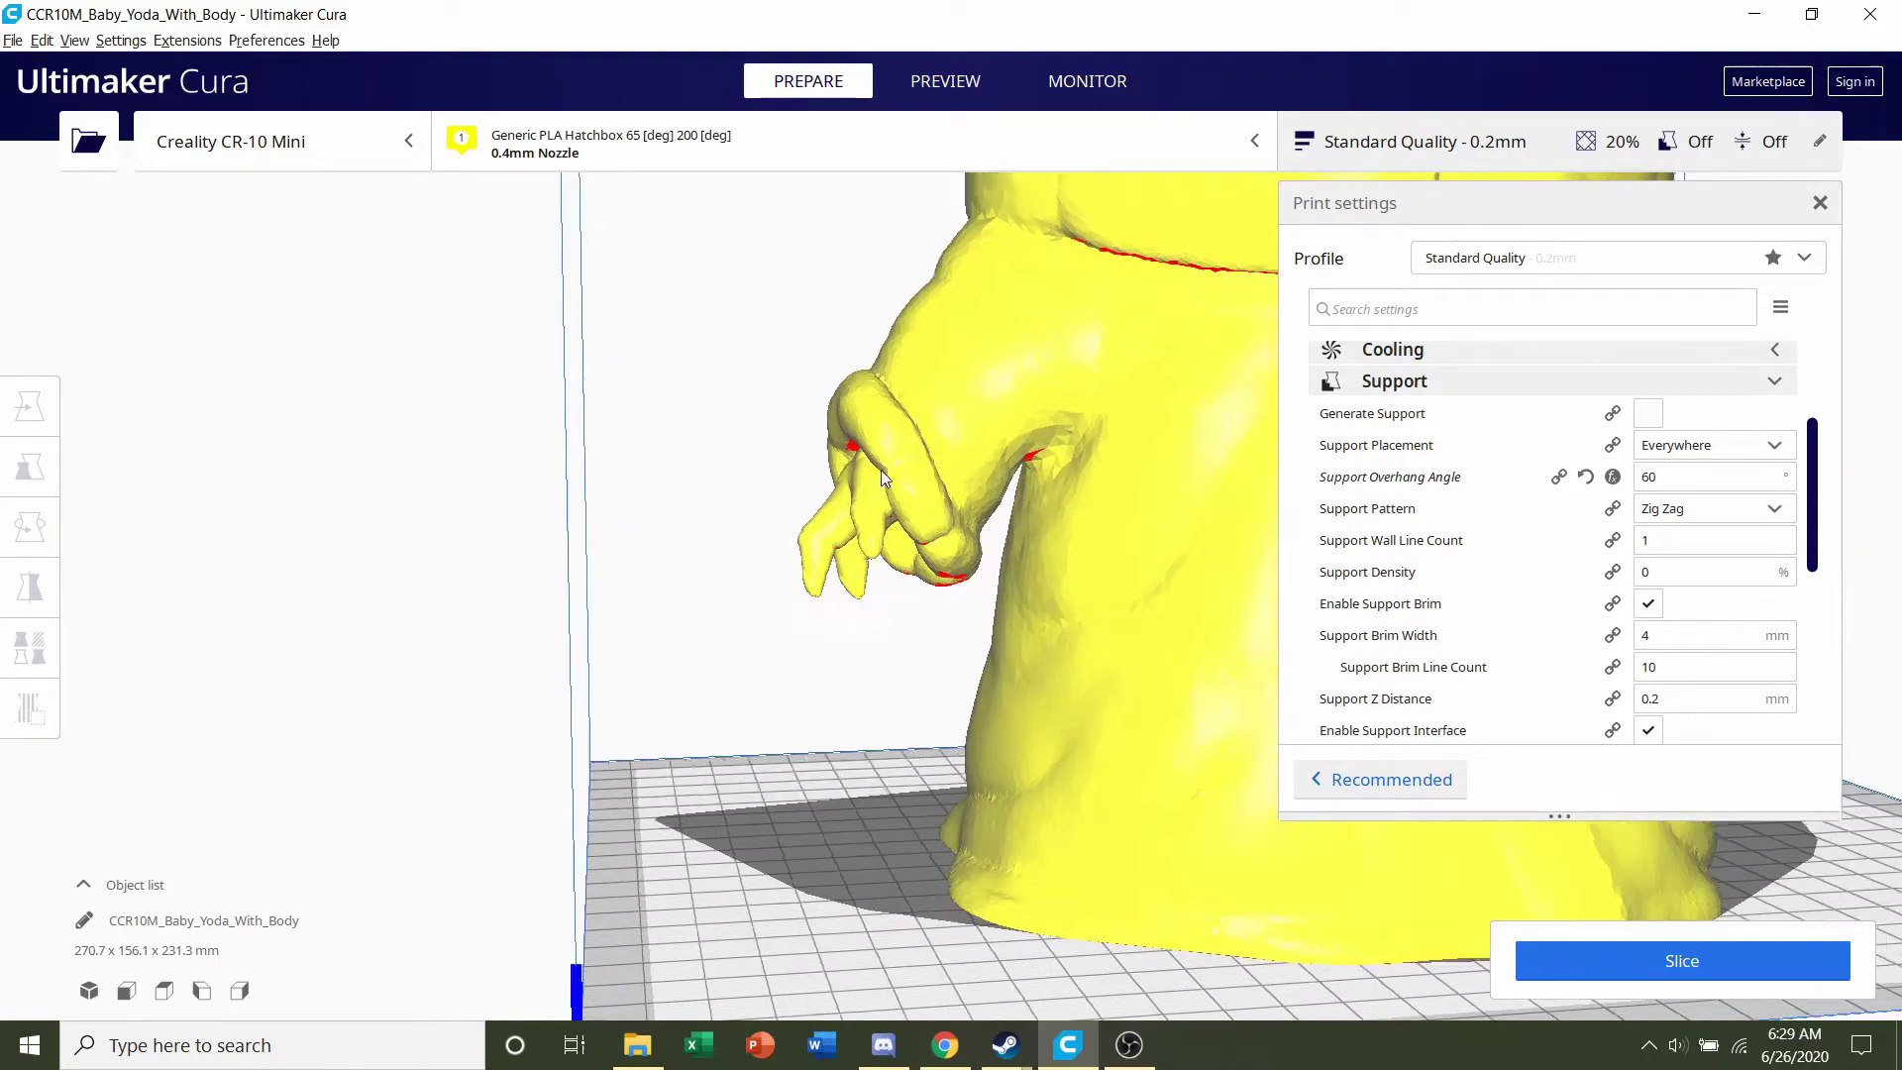
scroll(880, 473, down, 4)
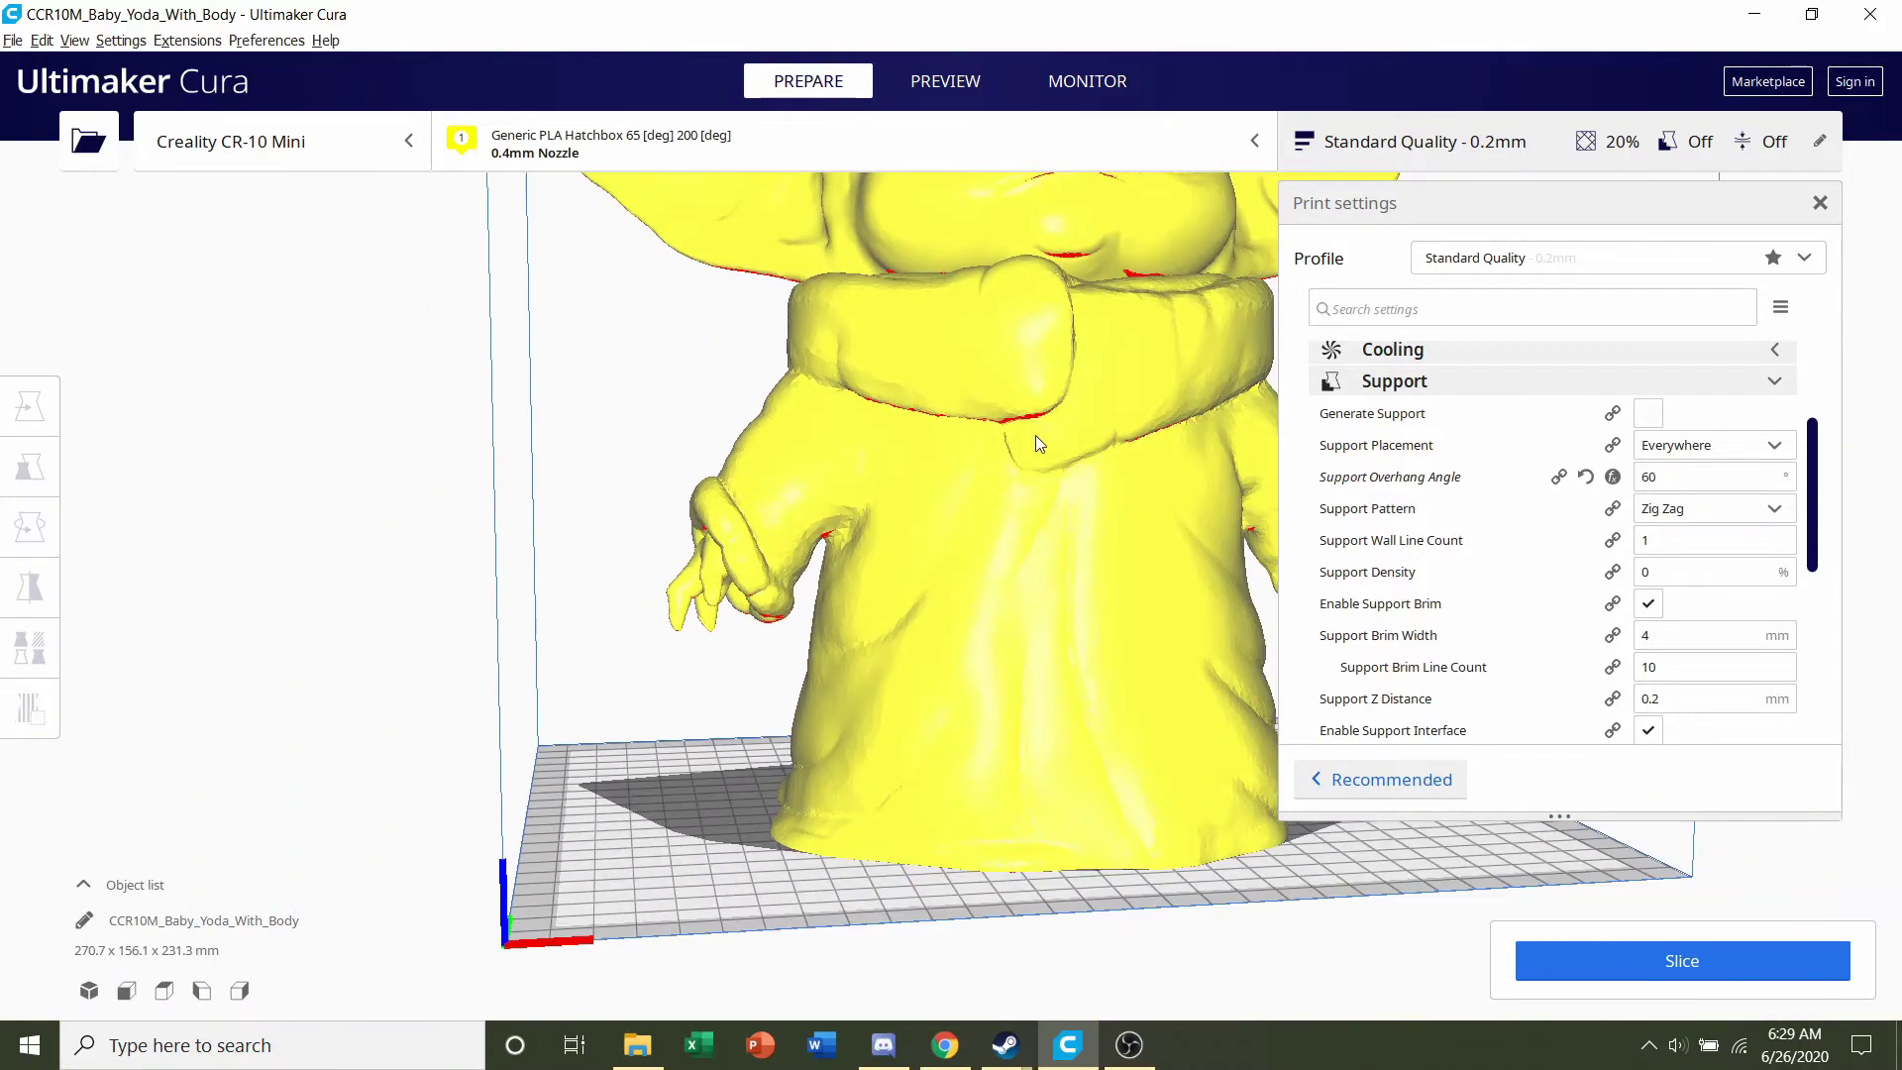
right_drag(1036, 436, 643, 580)
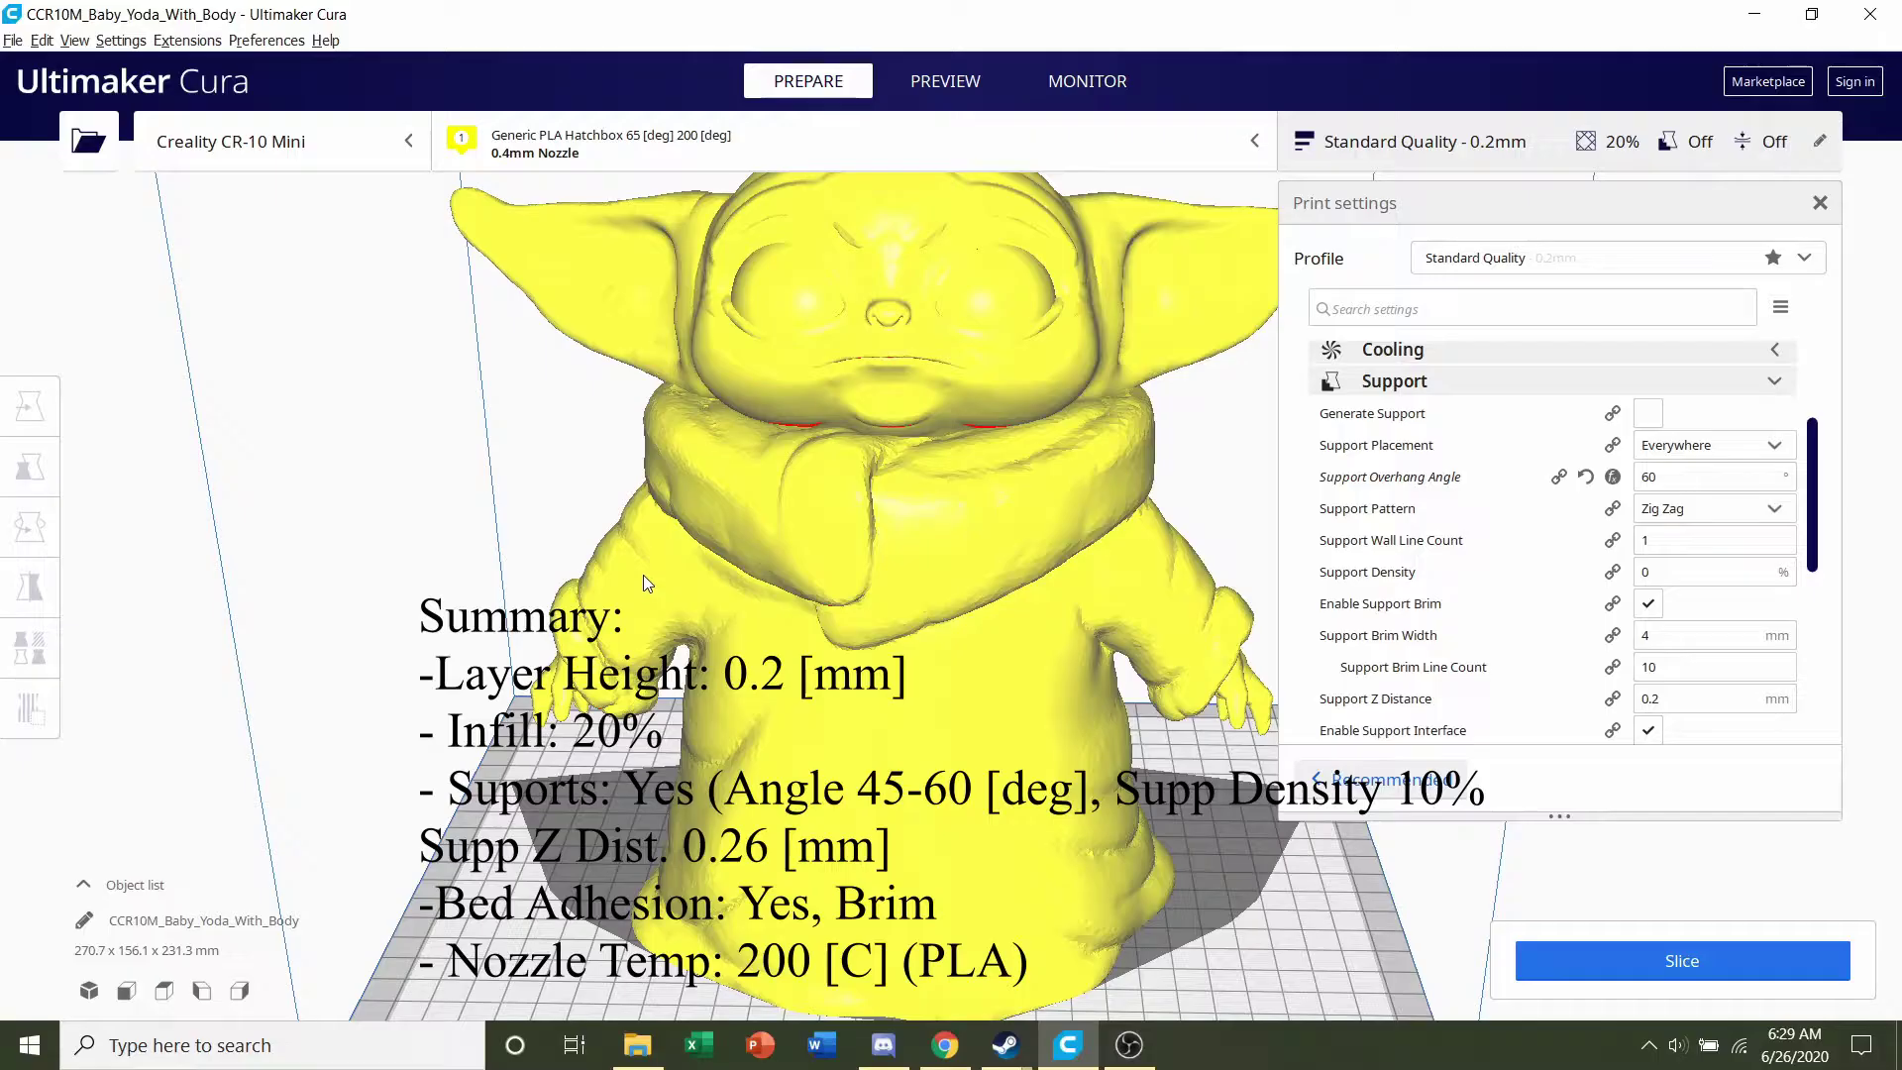
Scale the Baby Yoda model uniformly to 35%, giving 94.7 x 54.6 x 80.9 mm
click(901, 355)
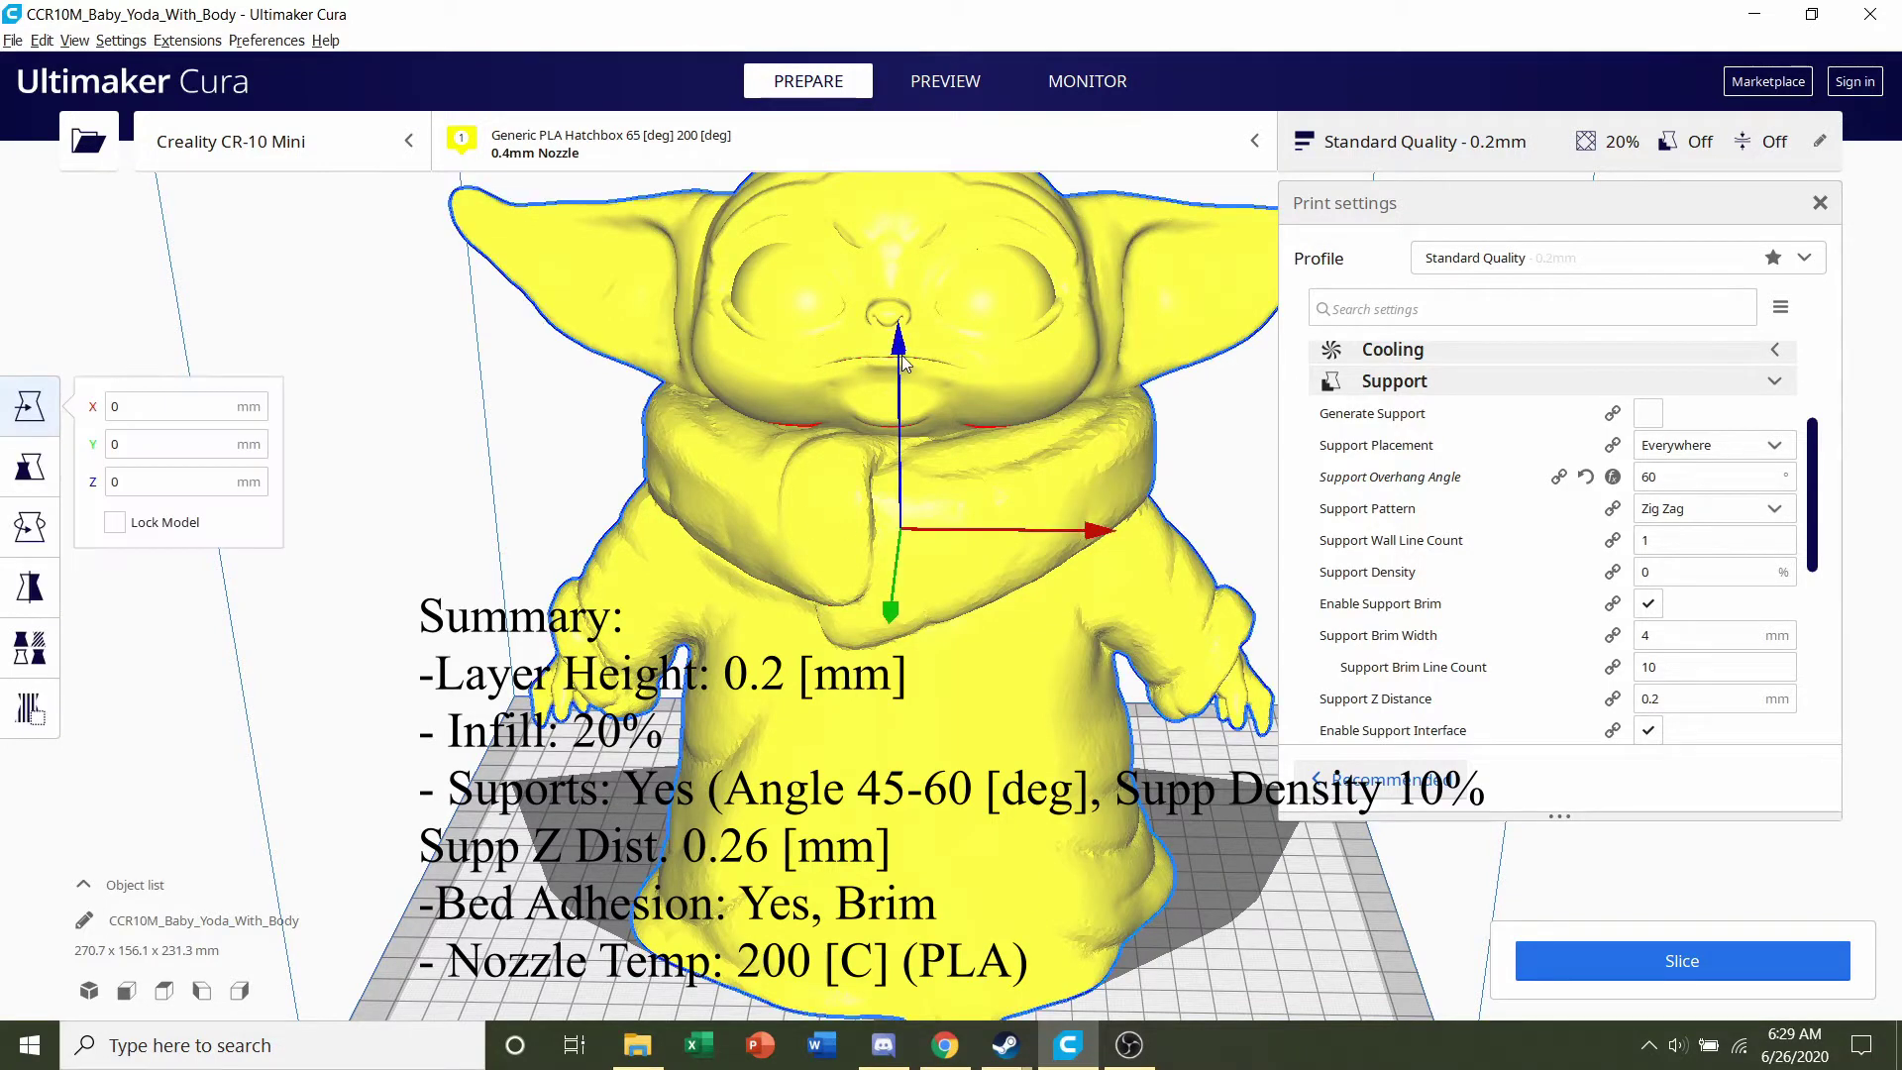
click(21, 478)
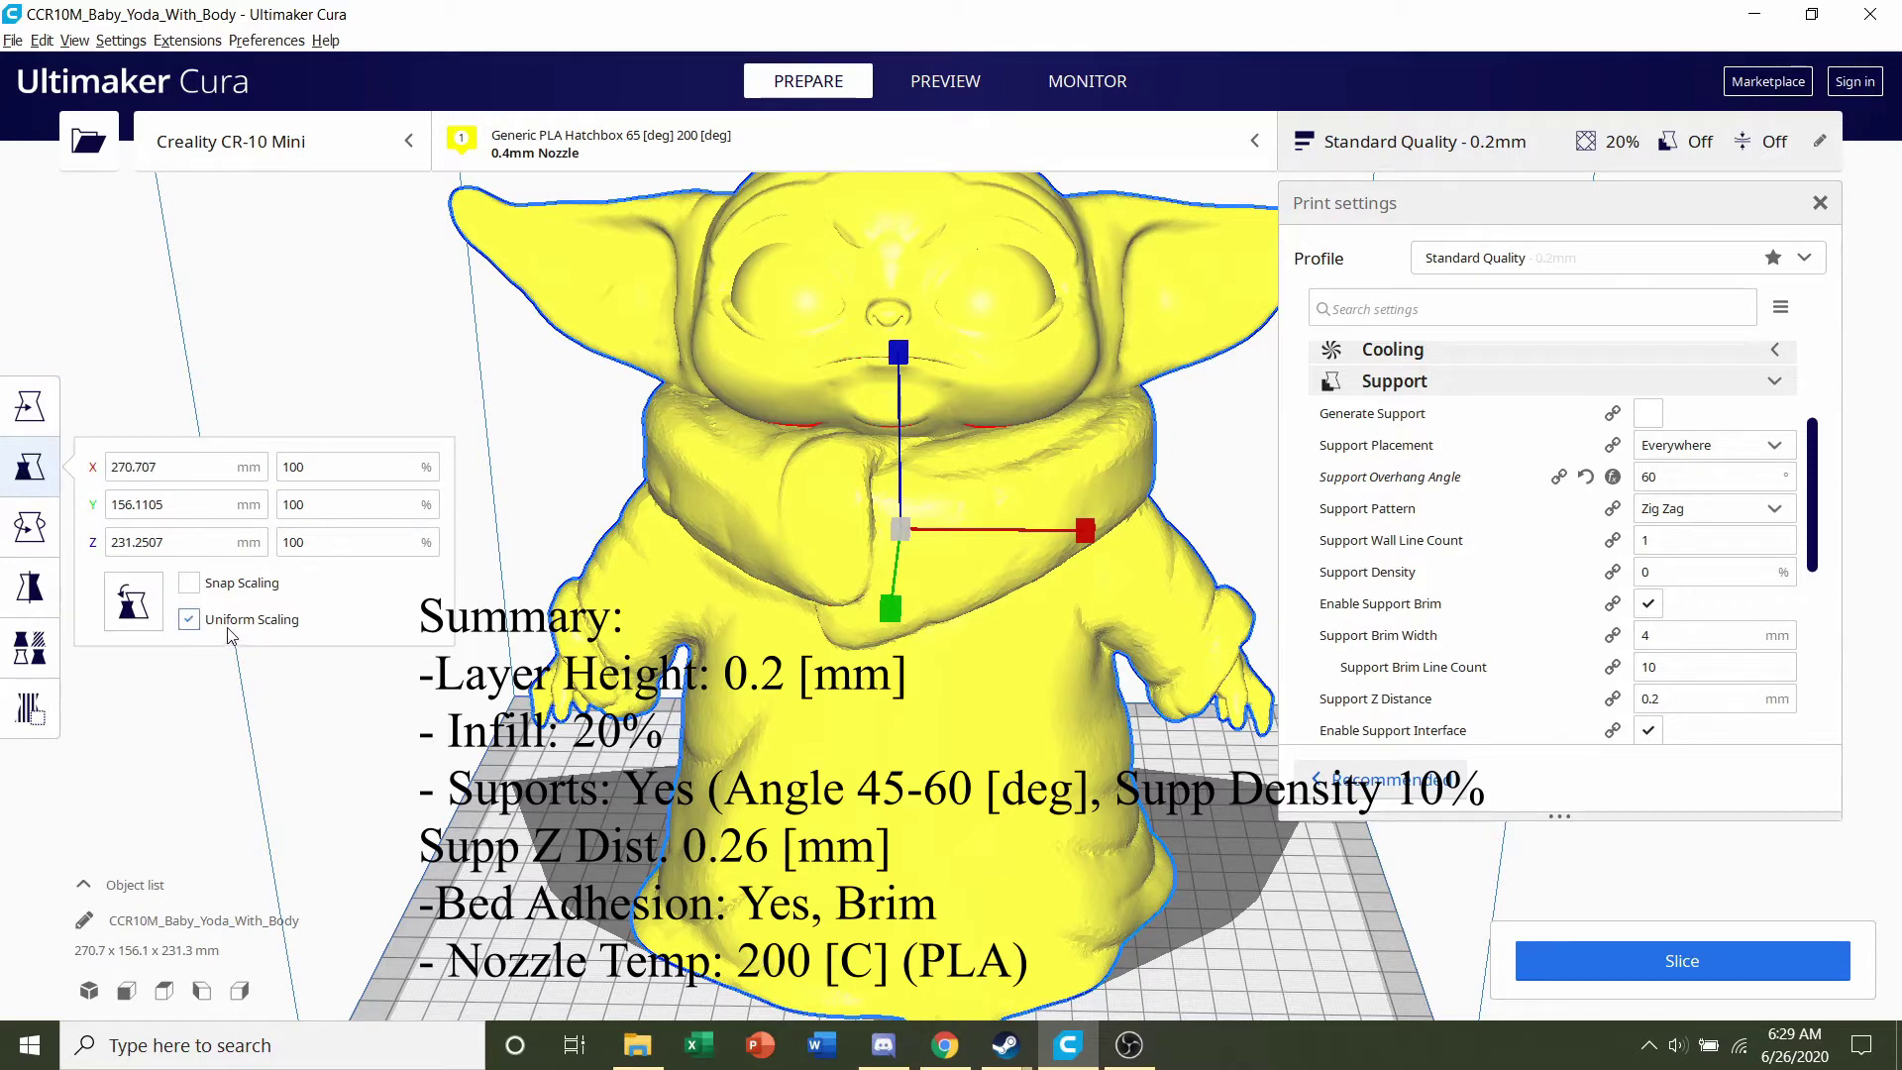
click(295, 467)
text(35)
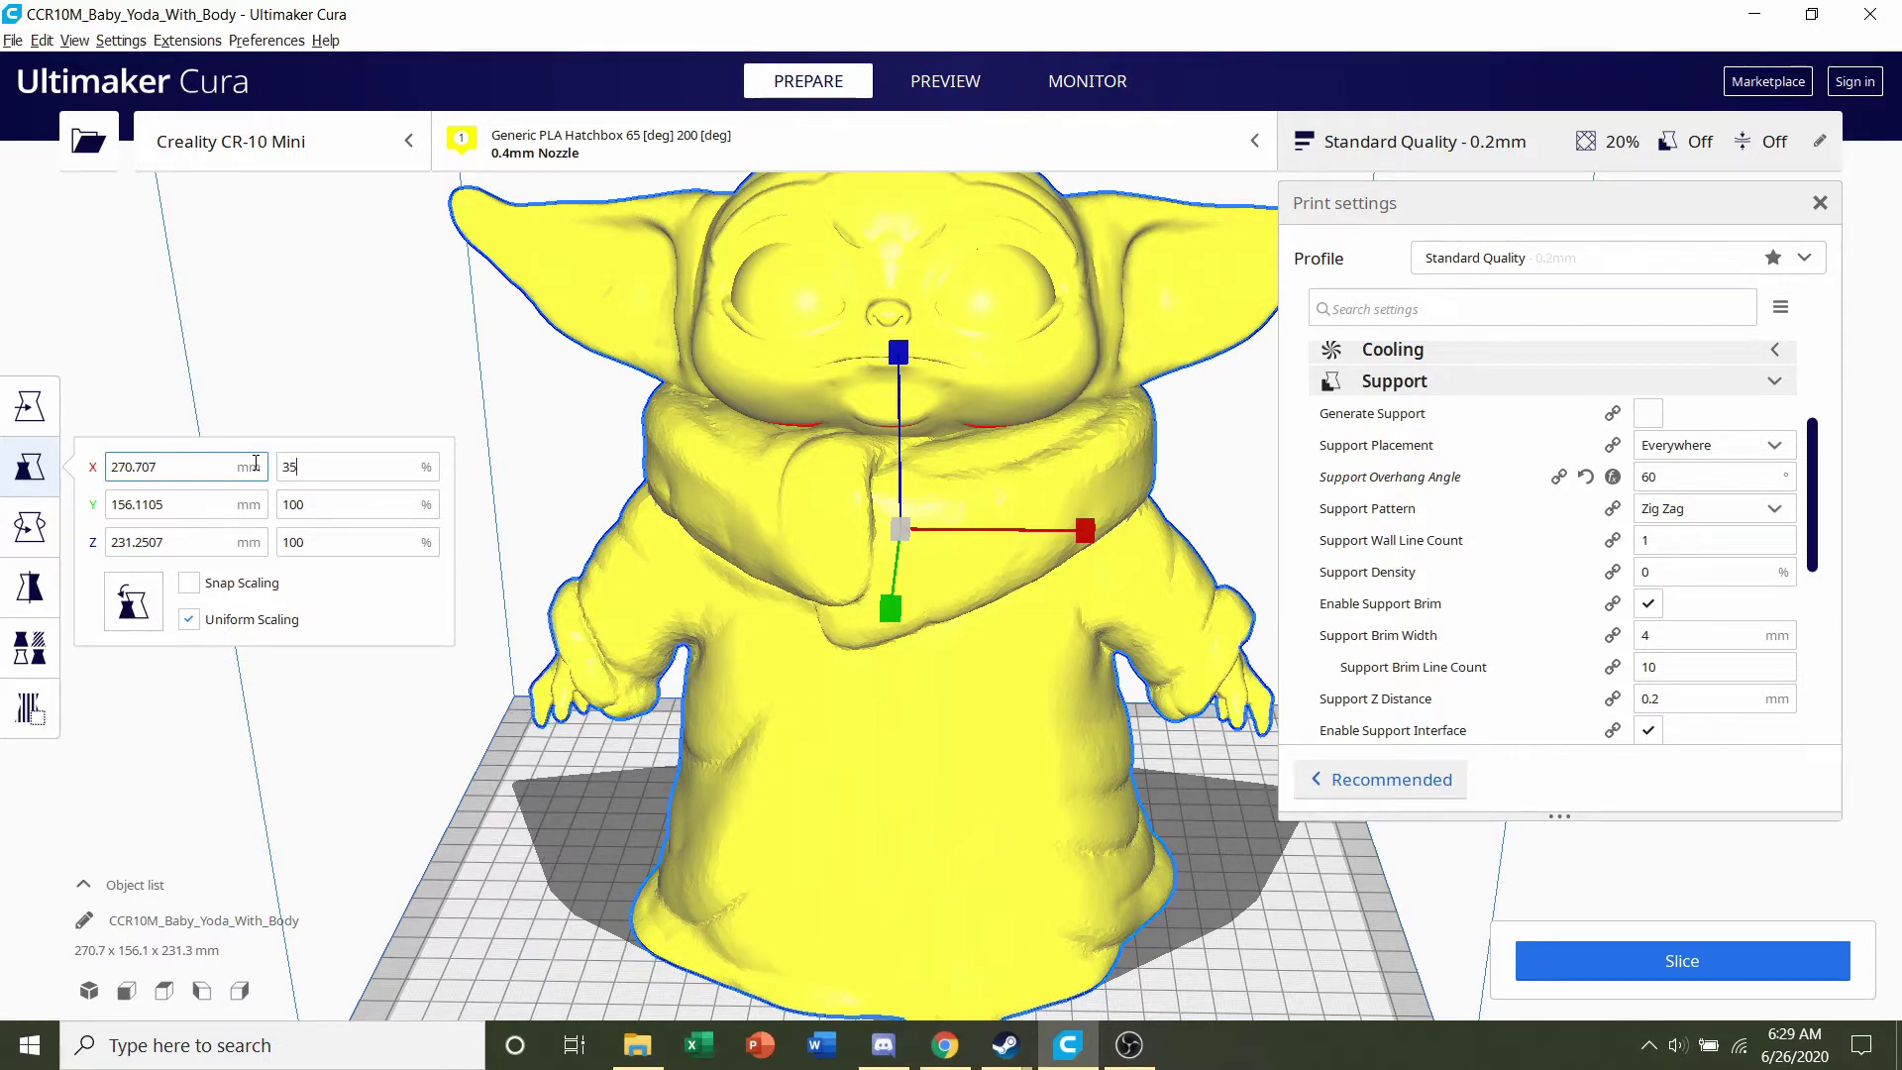
key(Return)
click(818, 604)
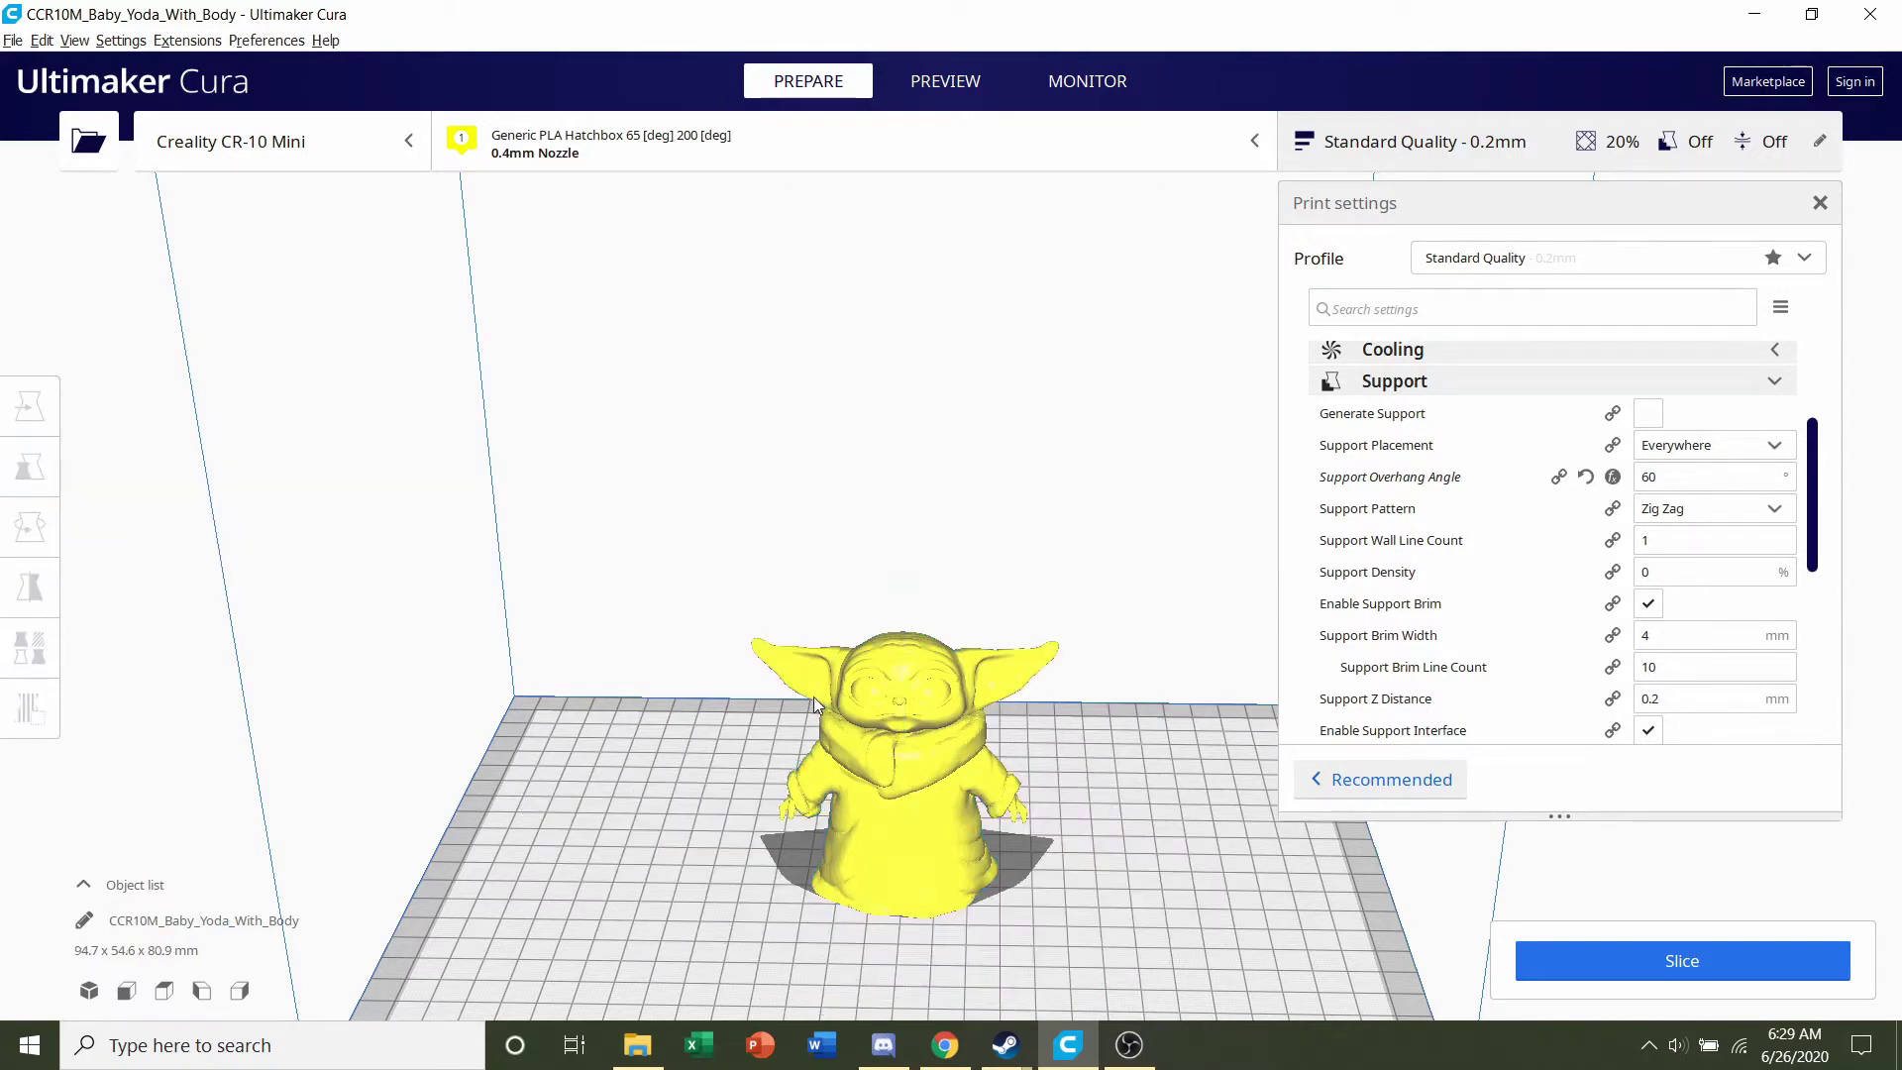
scroll(813, 697, up, 10)
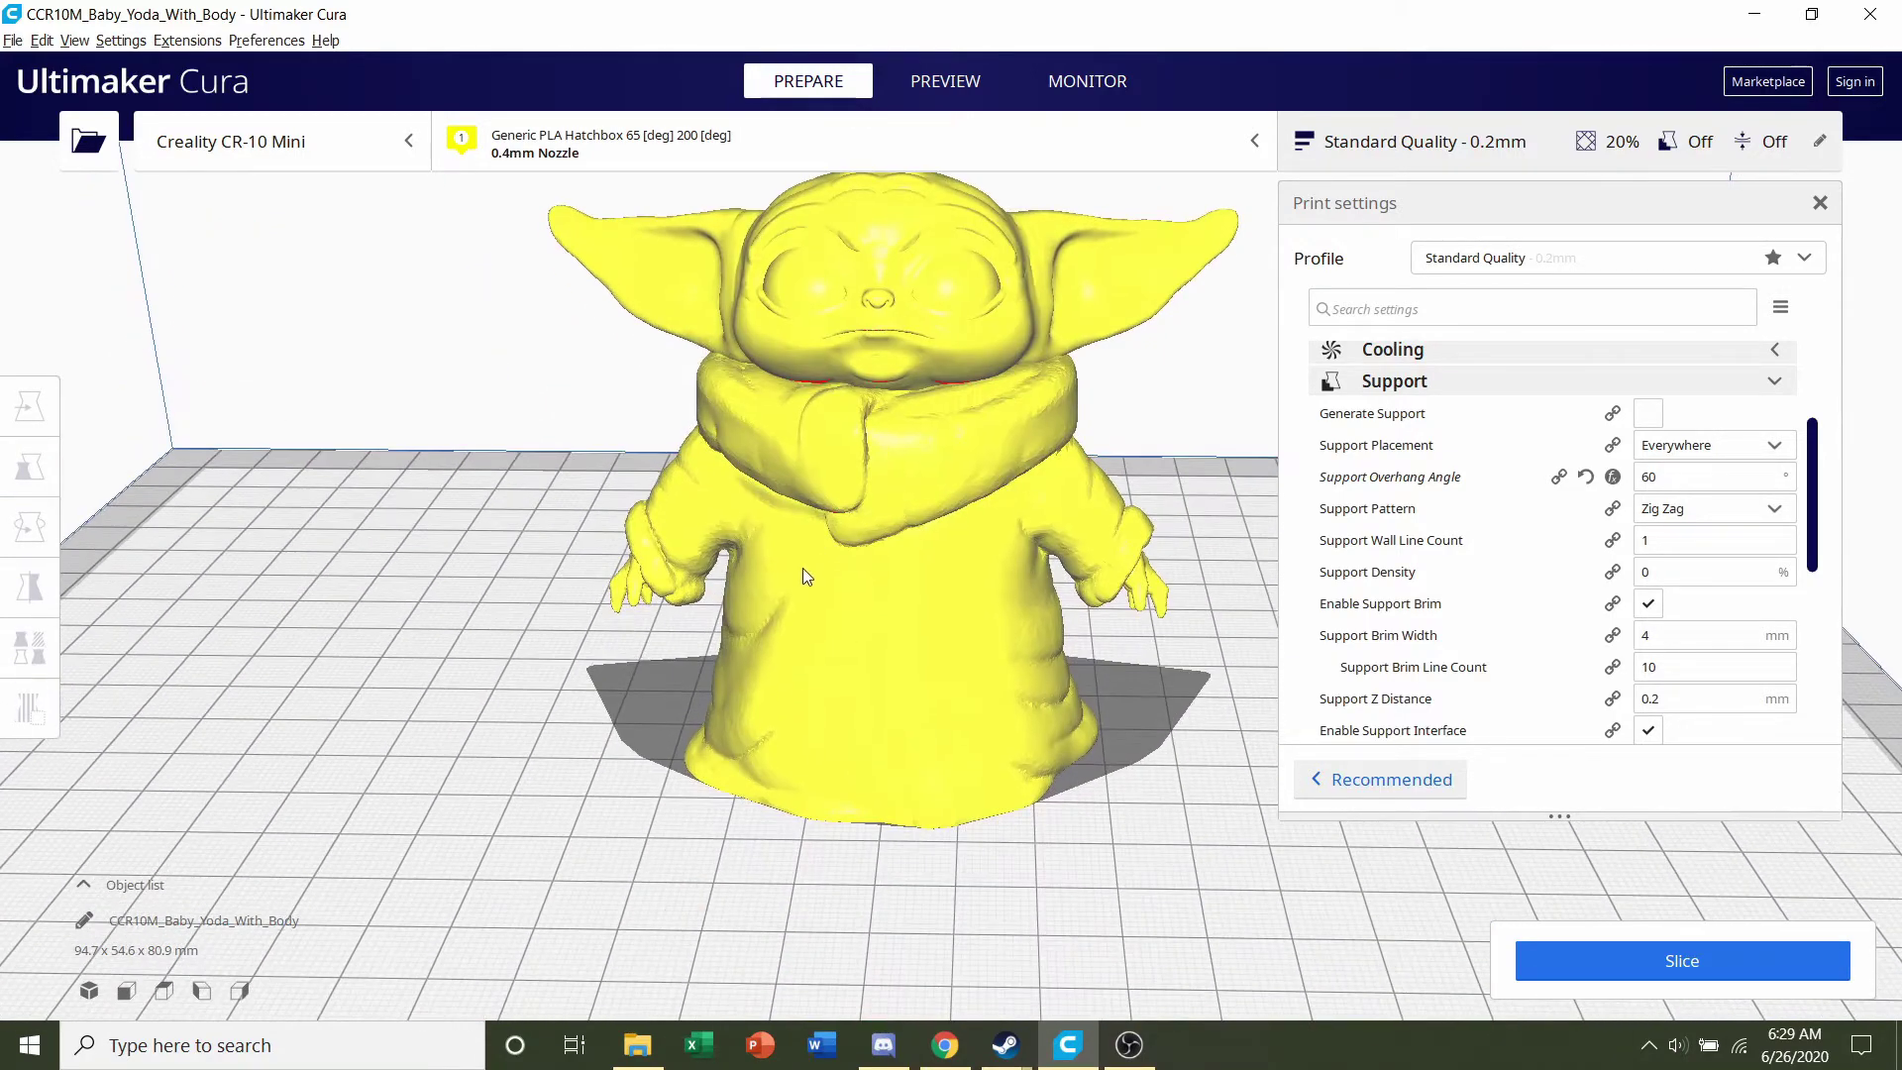
scroll(774, 592, up, 4)
scroll(753, 593, down, 5)
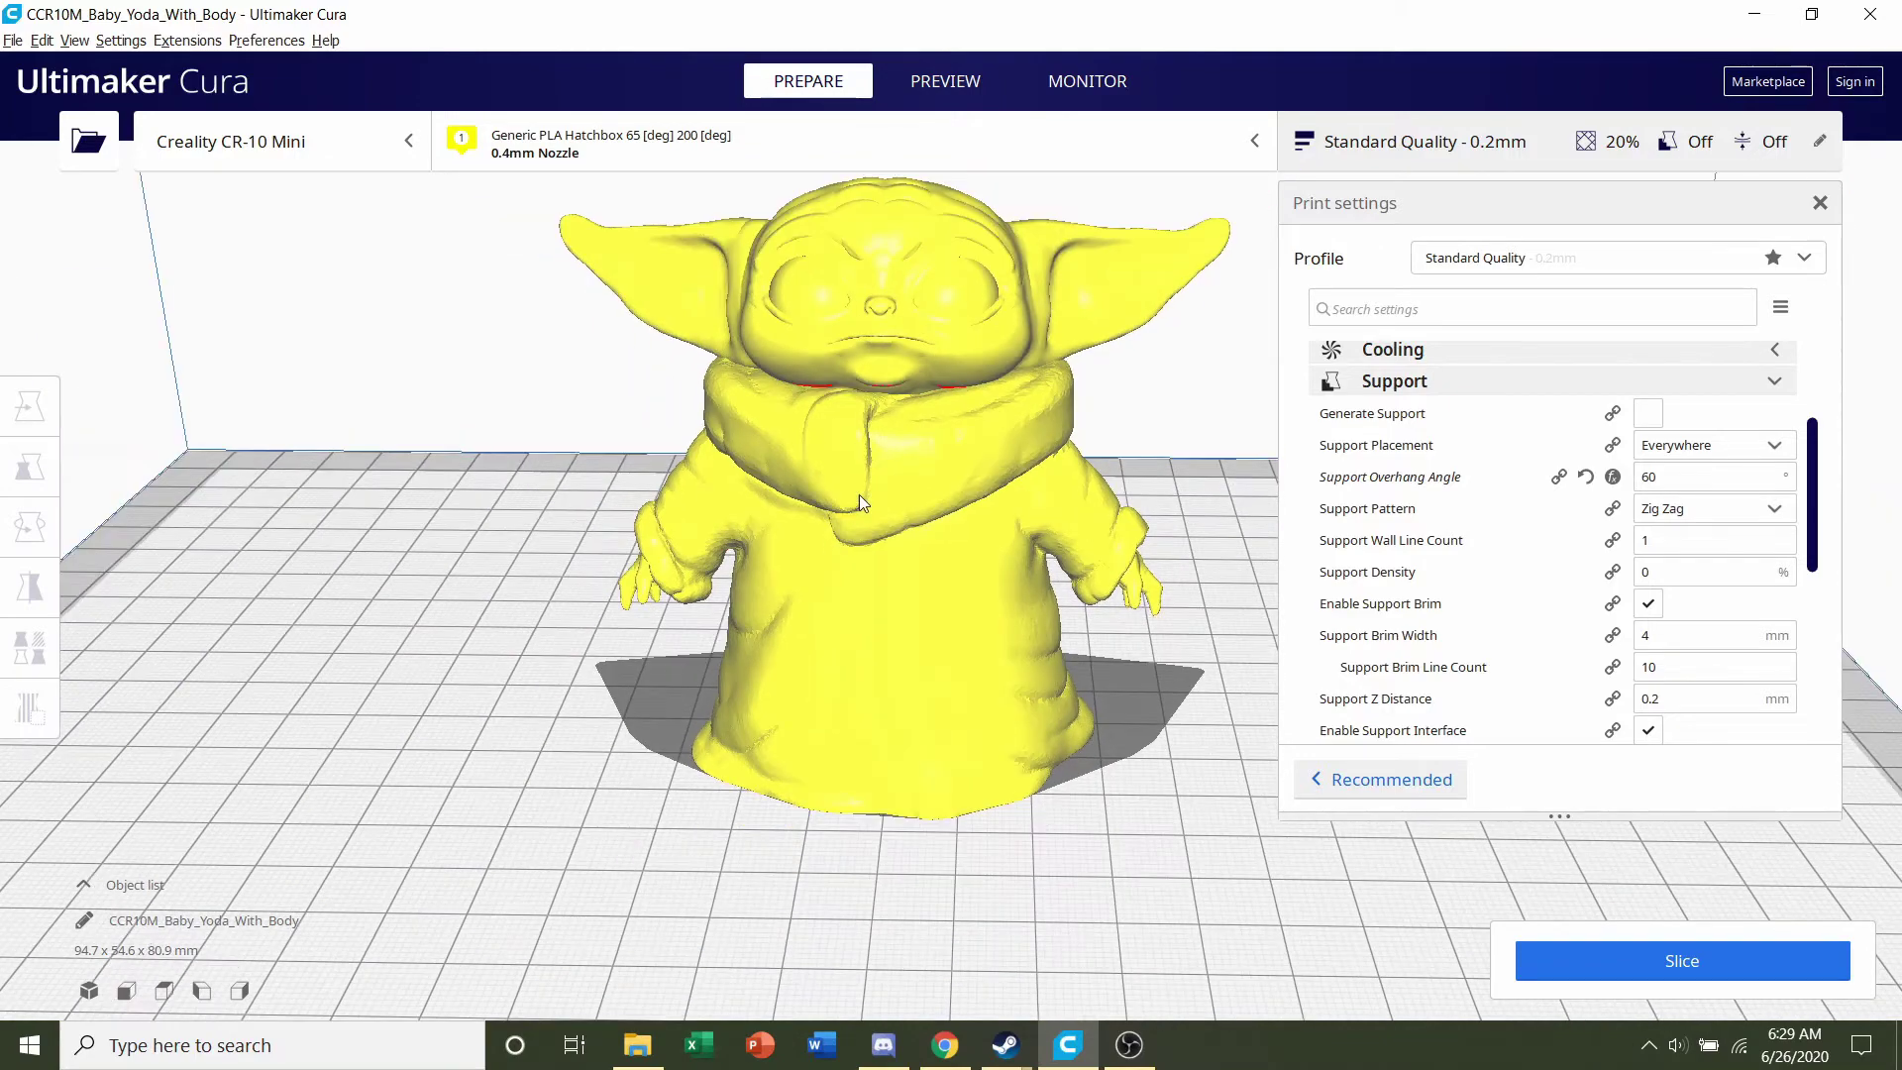
middle_drag(859, 495, 799, 556)
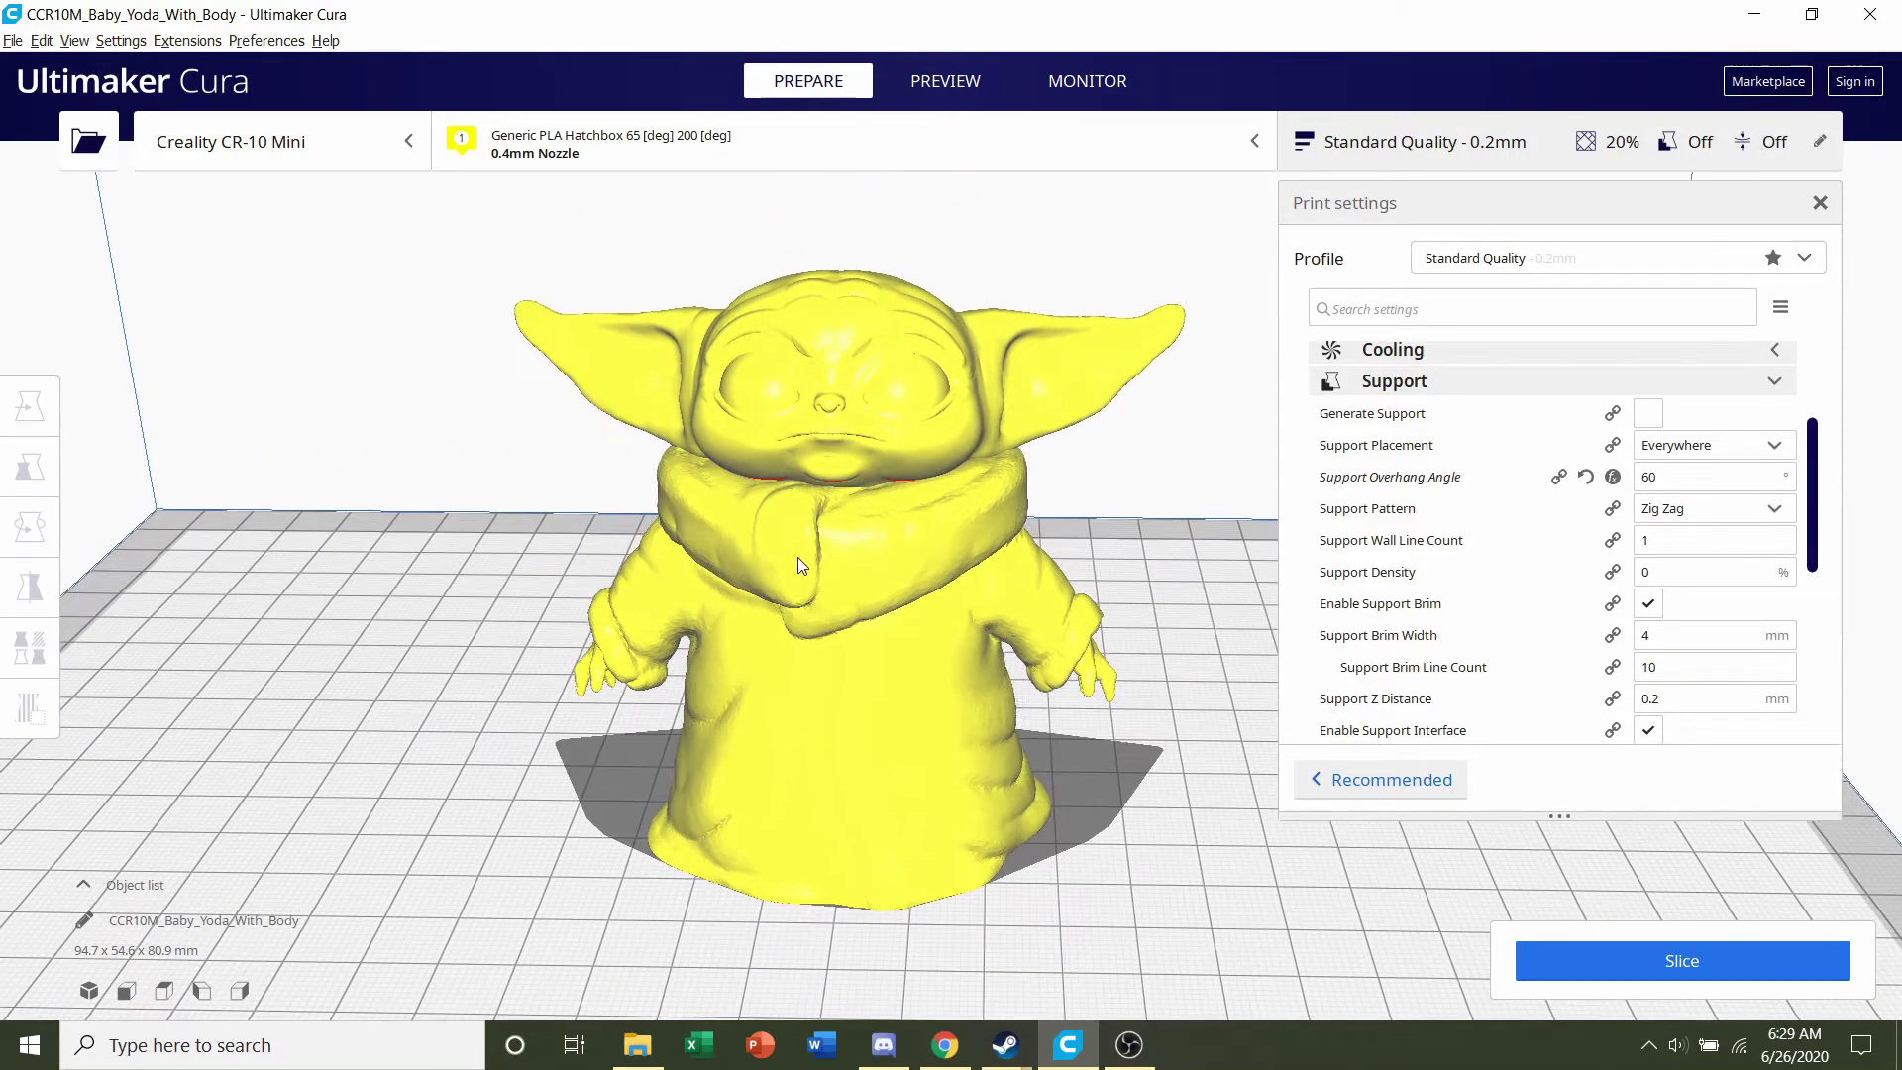
click(1501, 260)
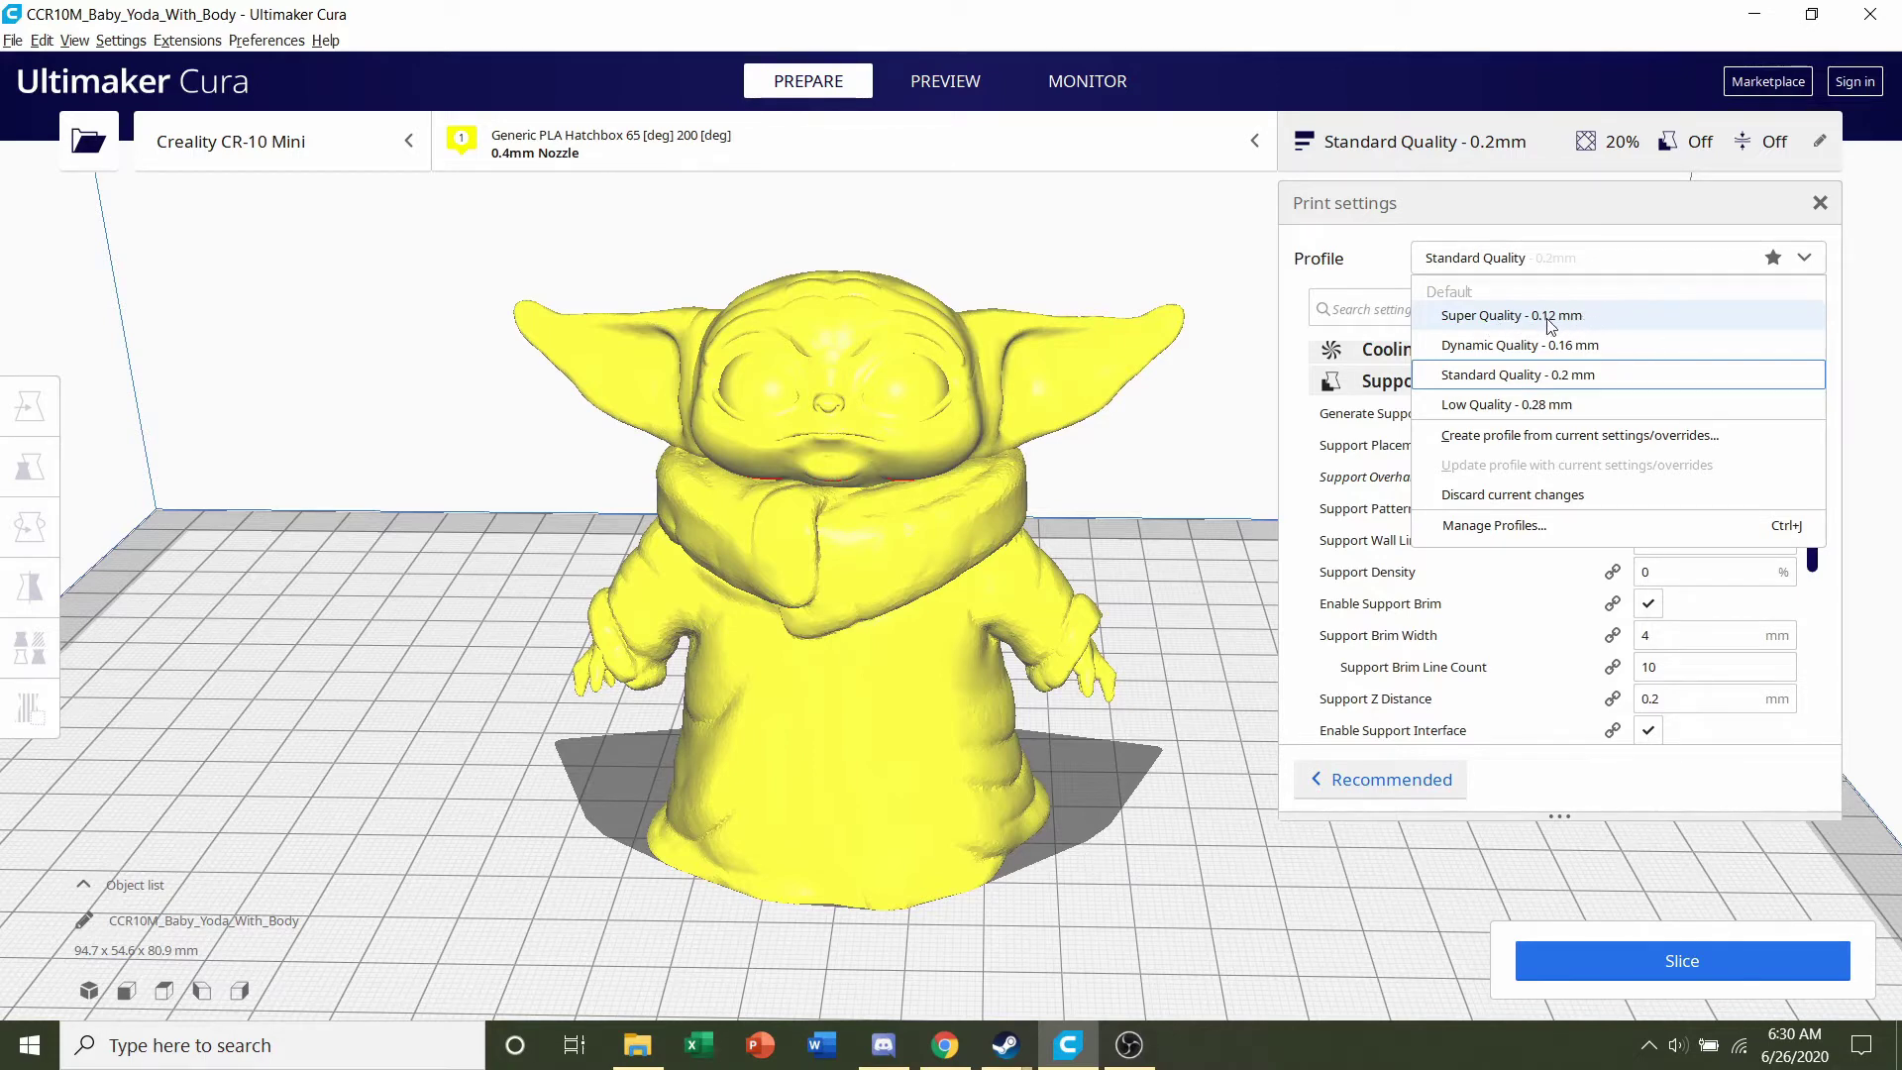
Reselect Standard Quality - 0.2mm and discard the customized support settings
click(1565, 377)
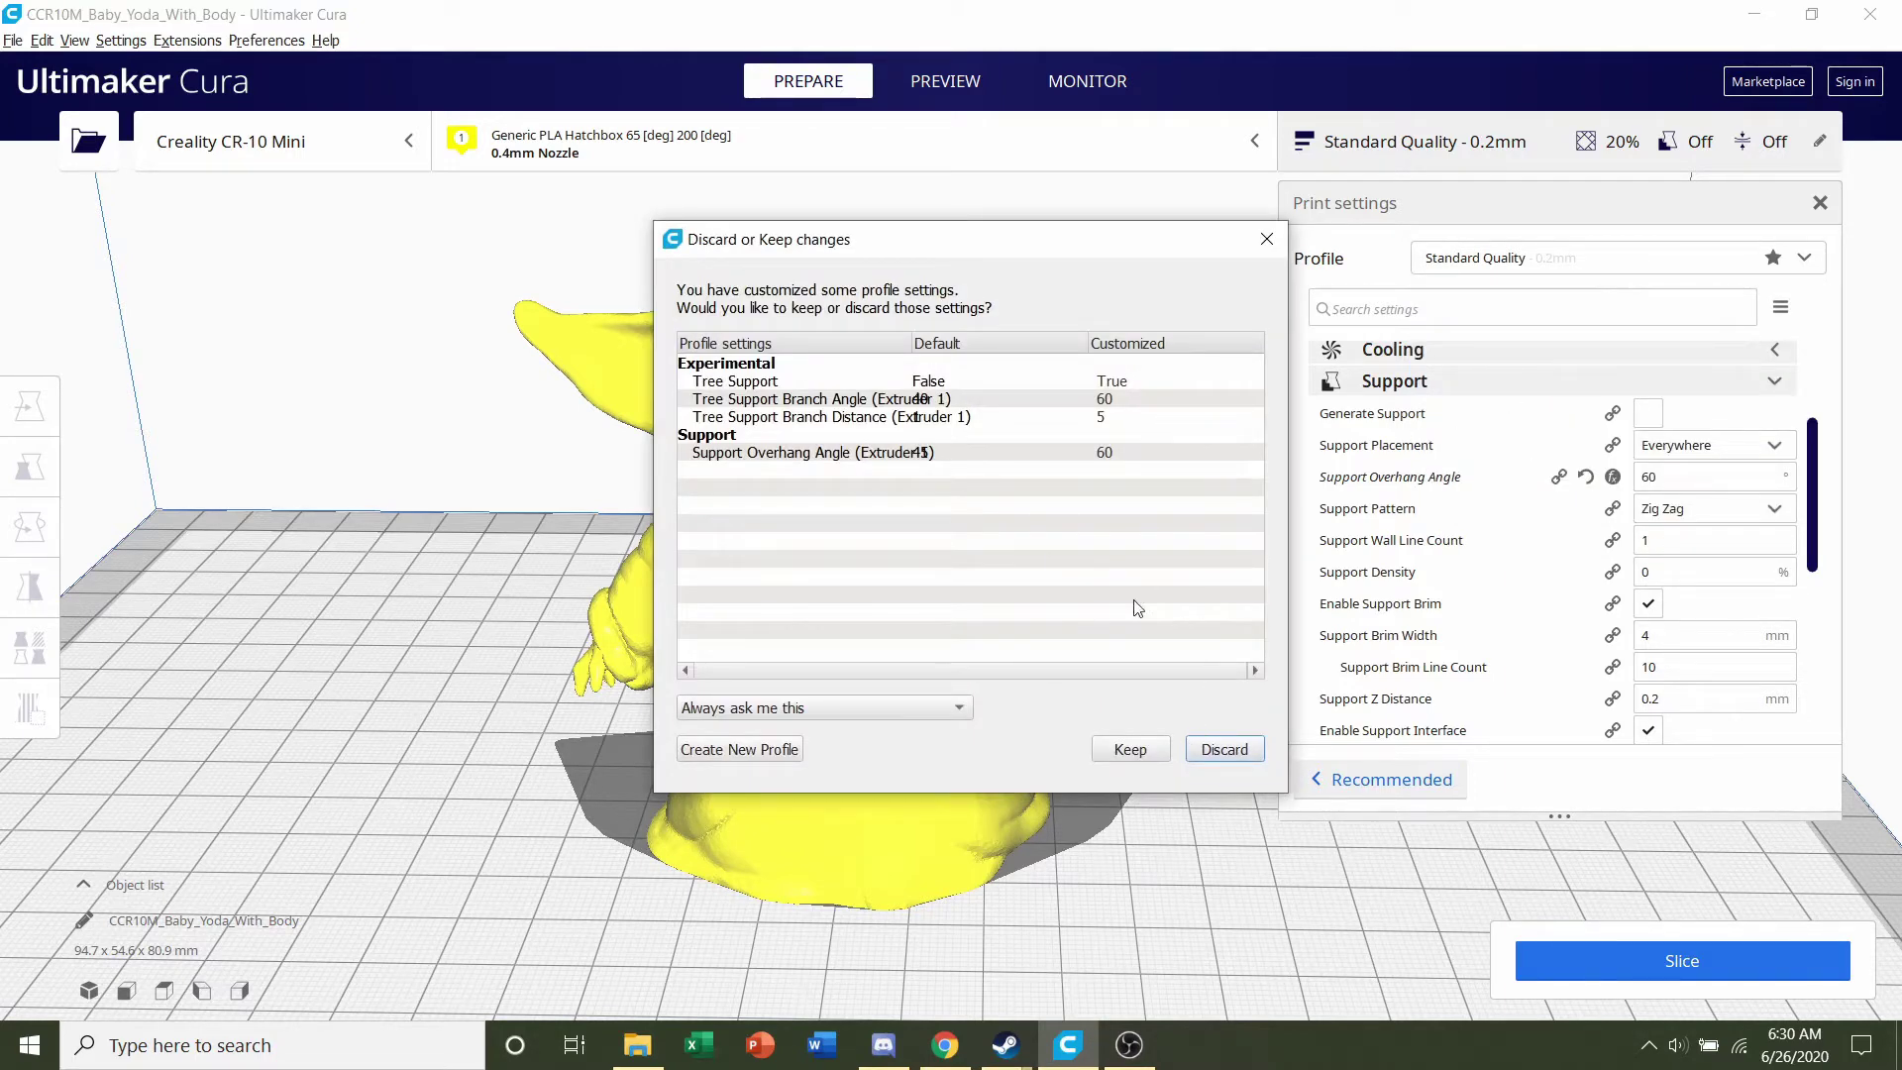
click(1227, 750)
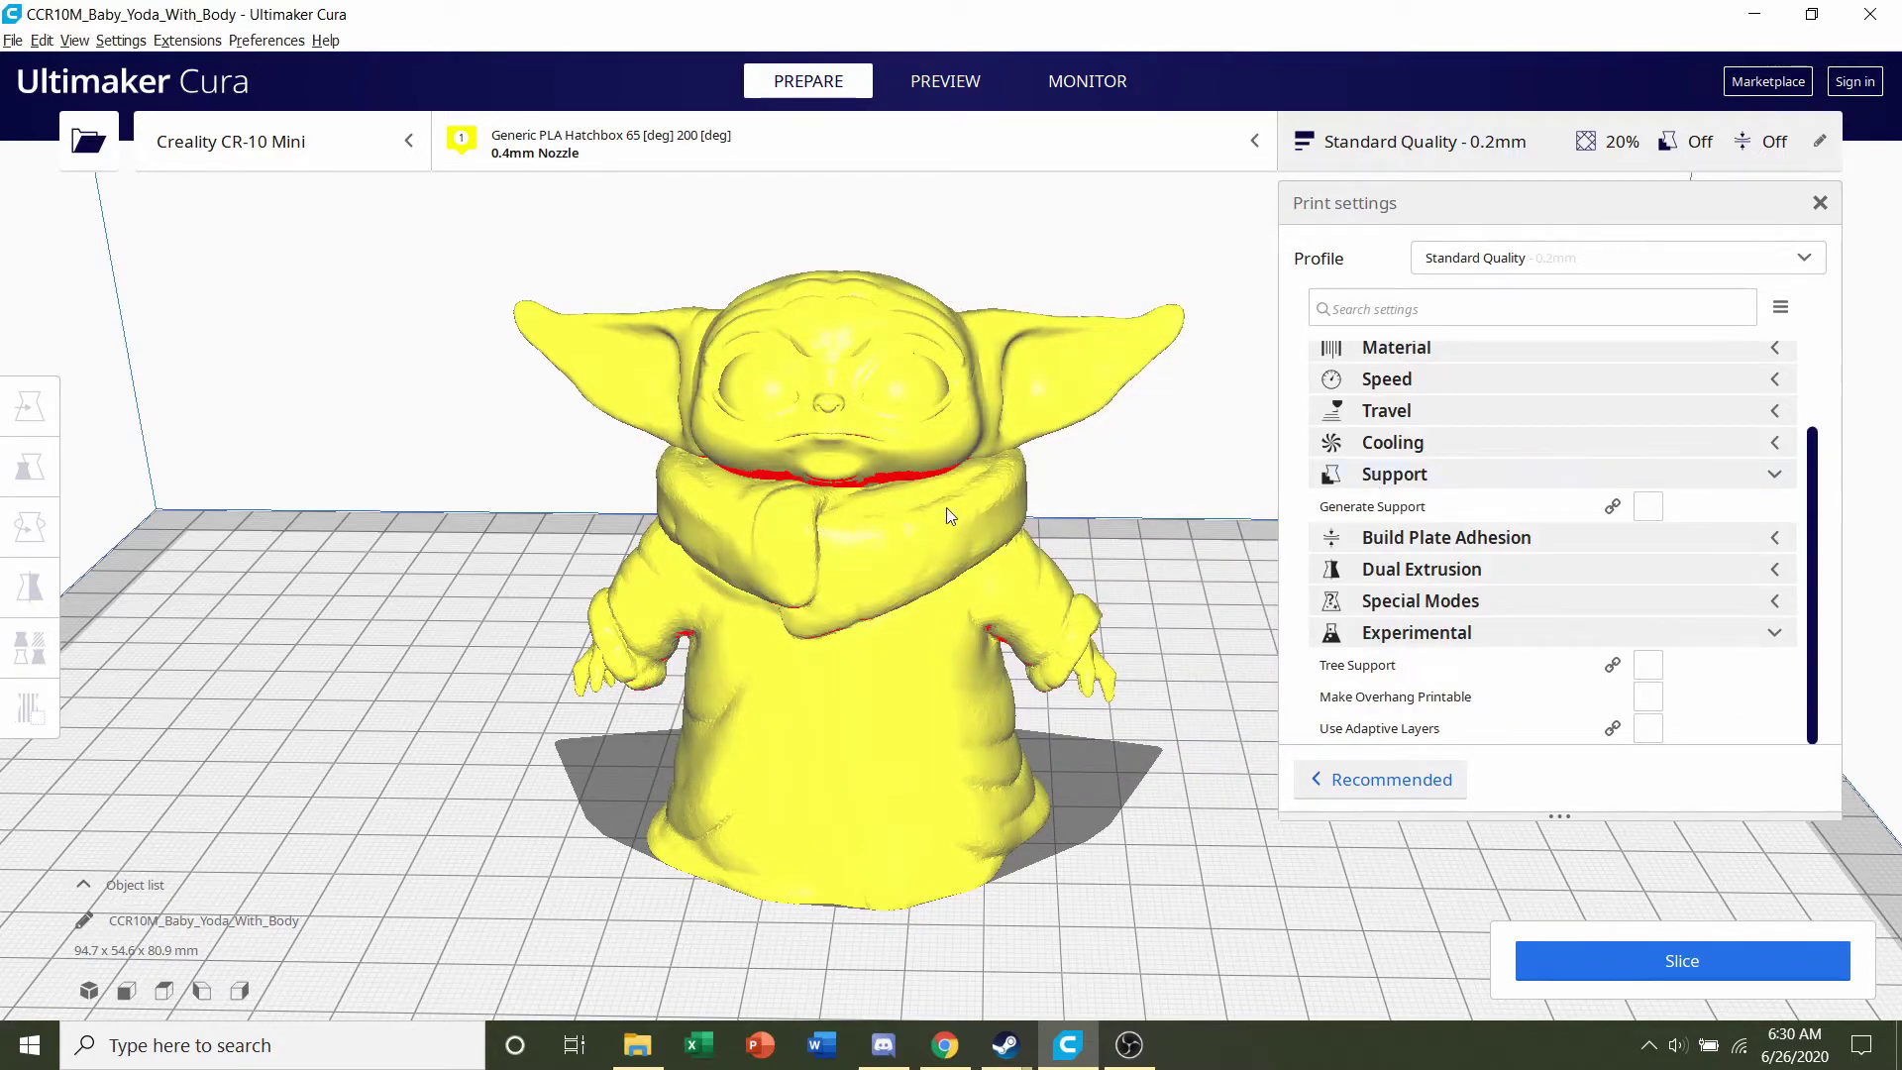
Enable Generate Support with a 60° support overhang angle
right_drag(906, 515, 999, 391)
right_drag(789, 515, 1134, 564)
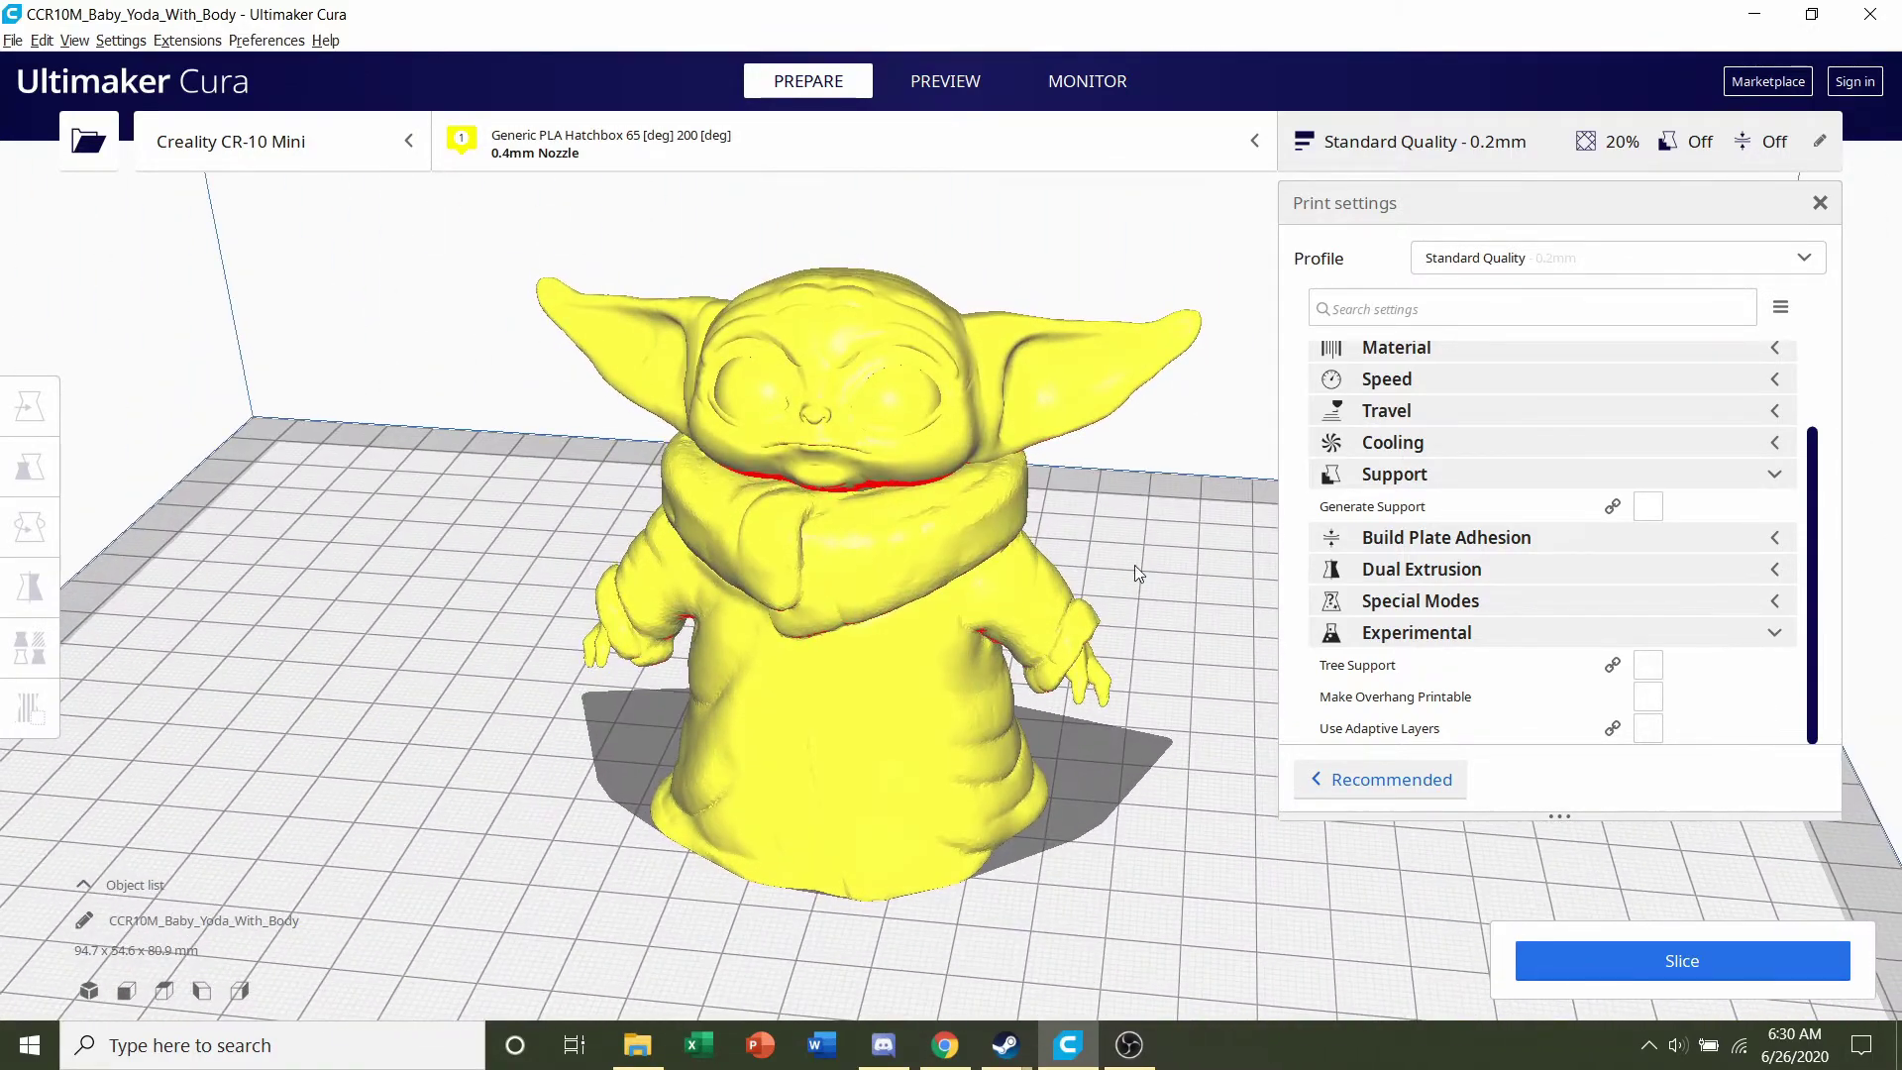
click(1654, 508)
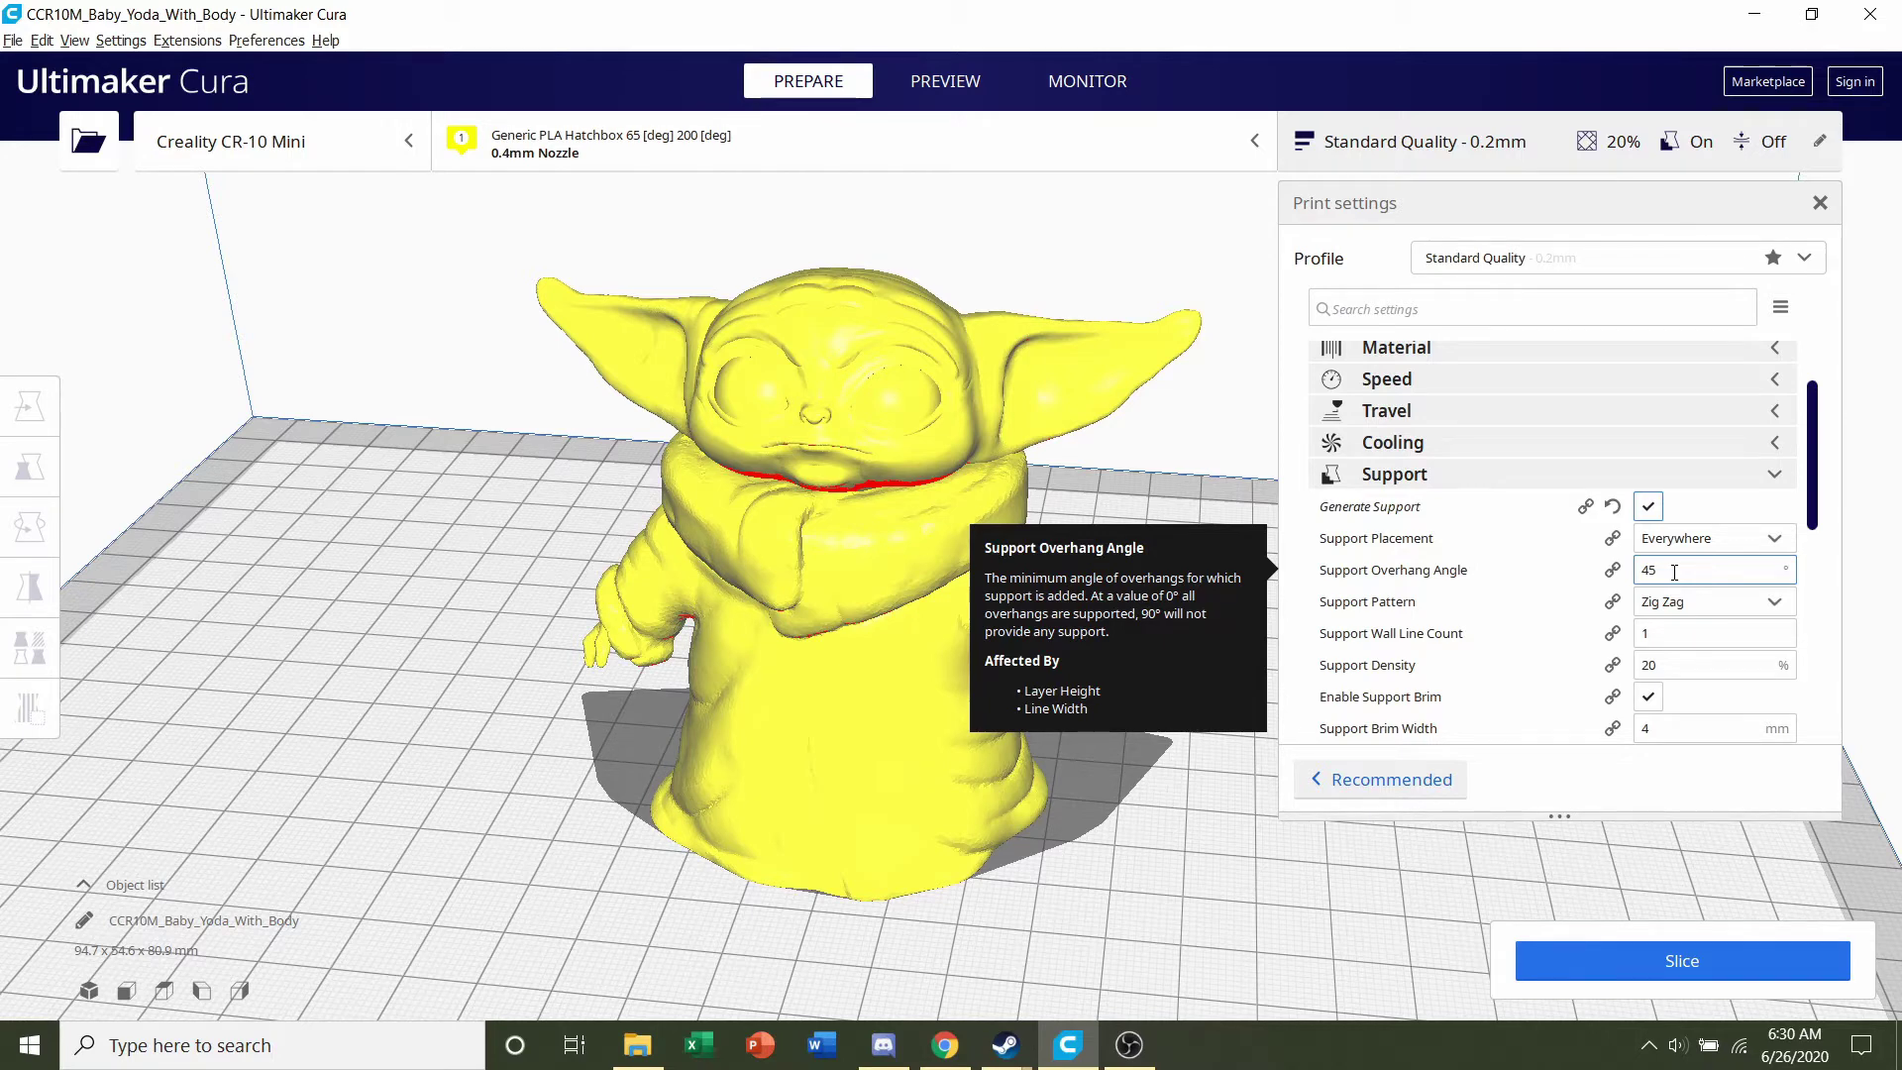
click(1675, 571)
text(60)
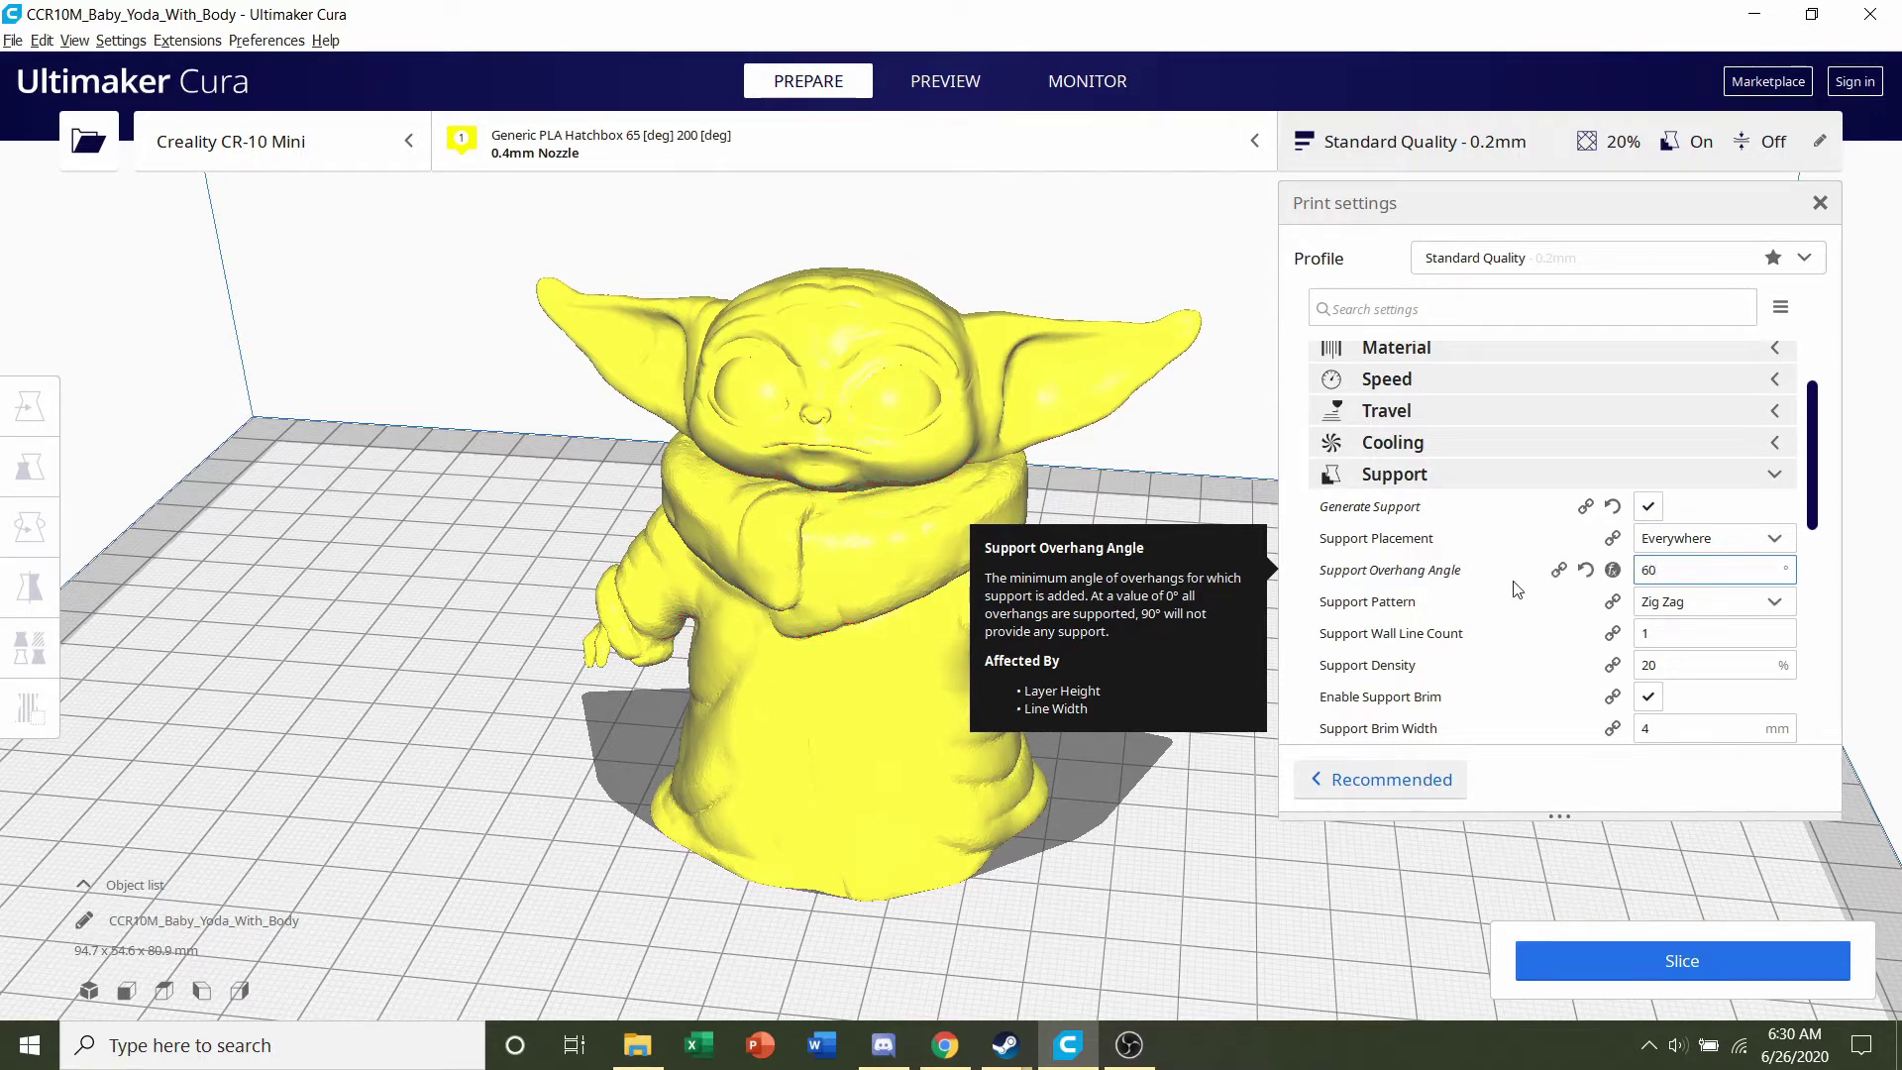
scroll(1664, 558, down, 2)
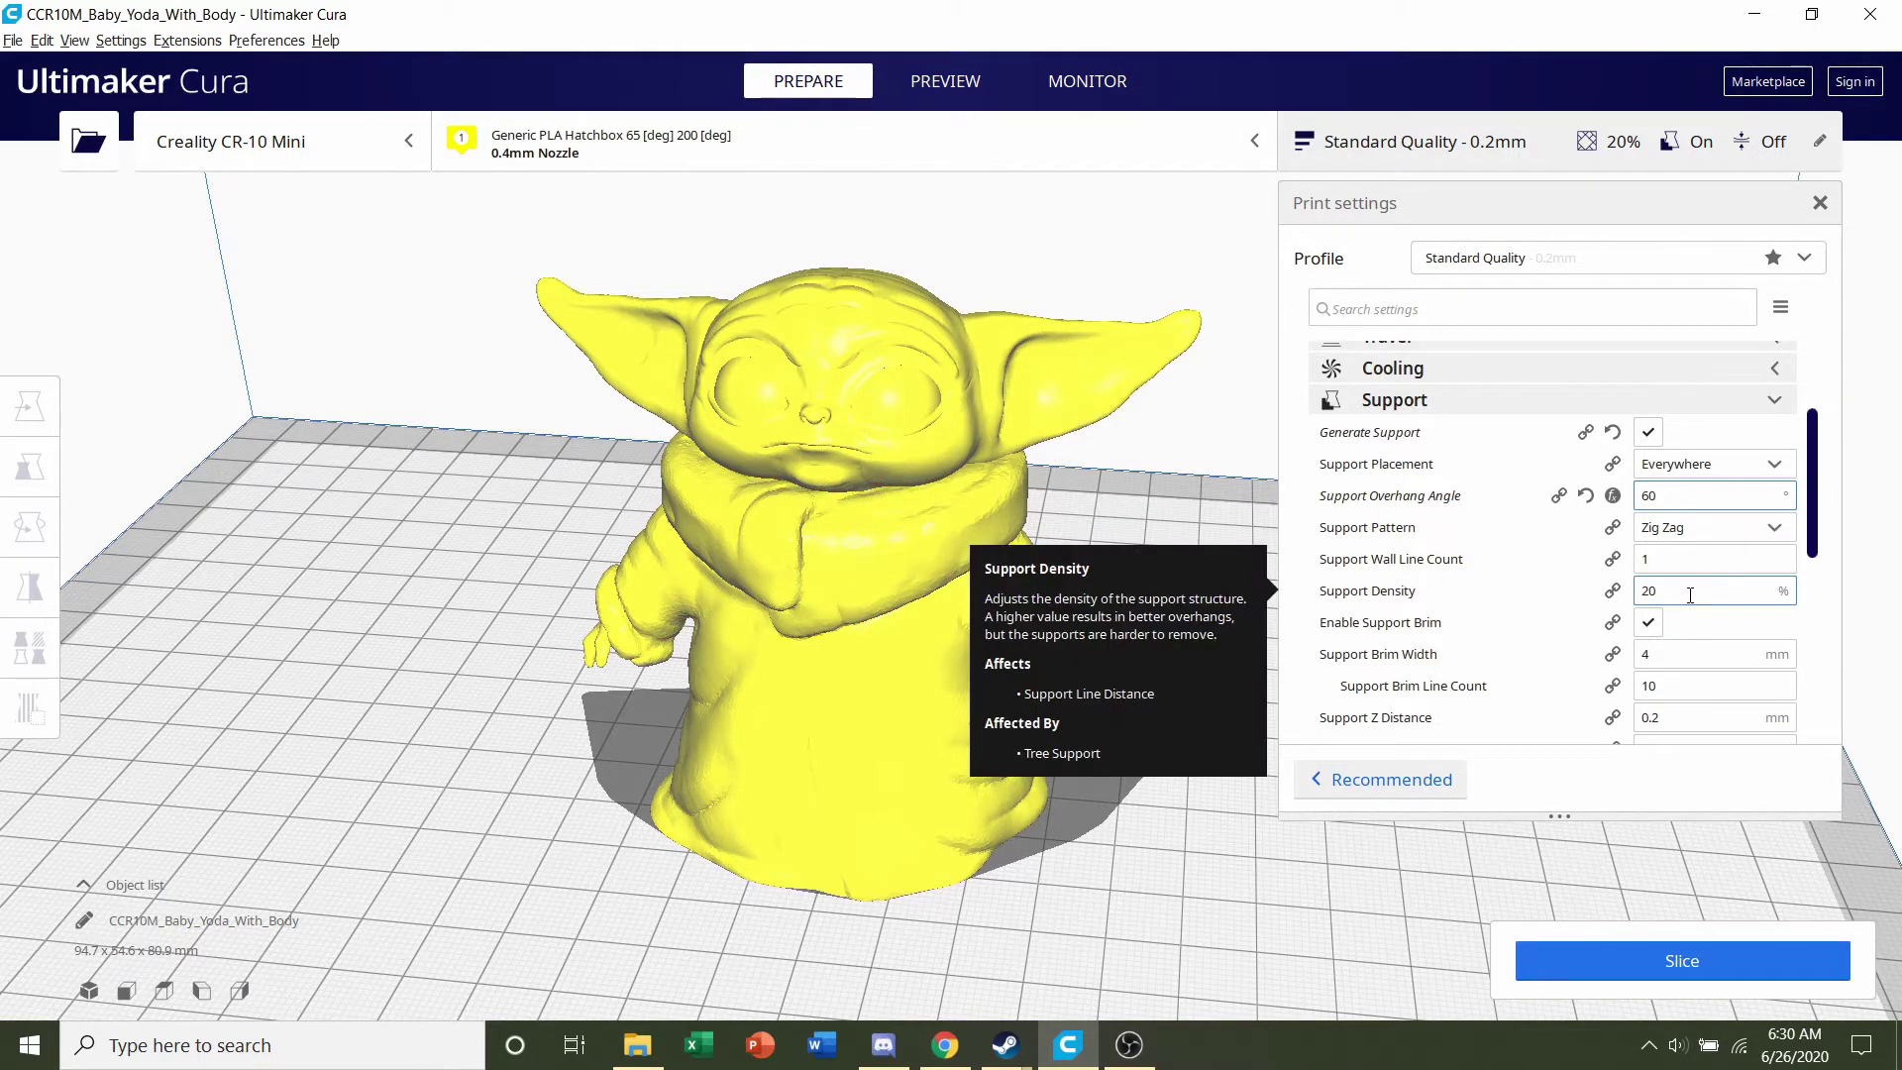
Set support density to 10% and support Z distance to 0.26 mm
click(1686, 592)
text(10)
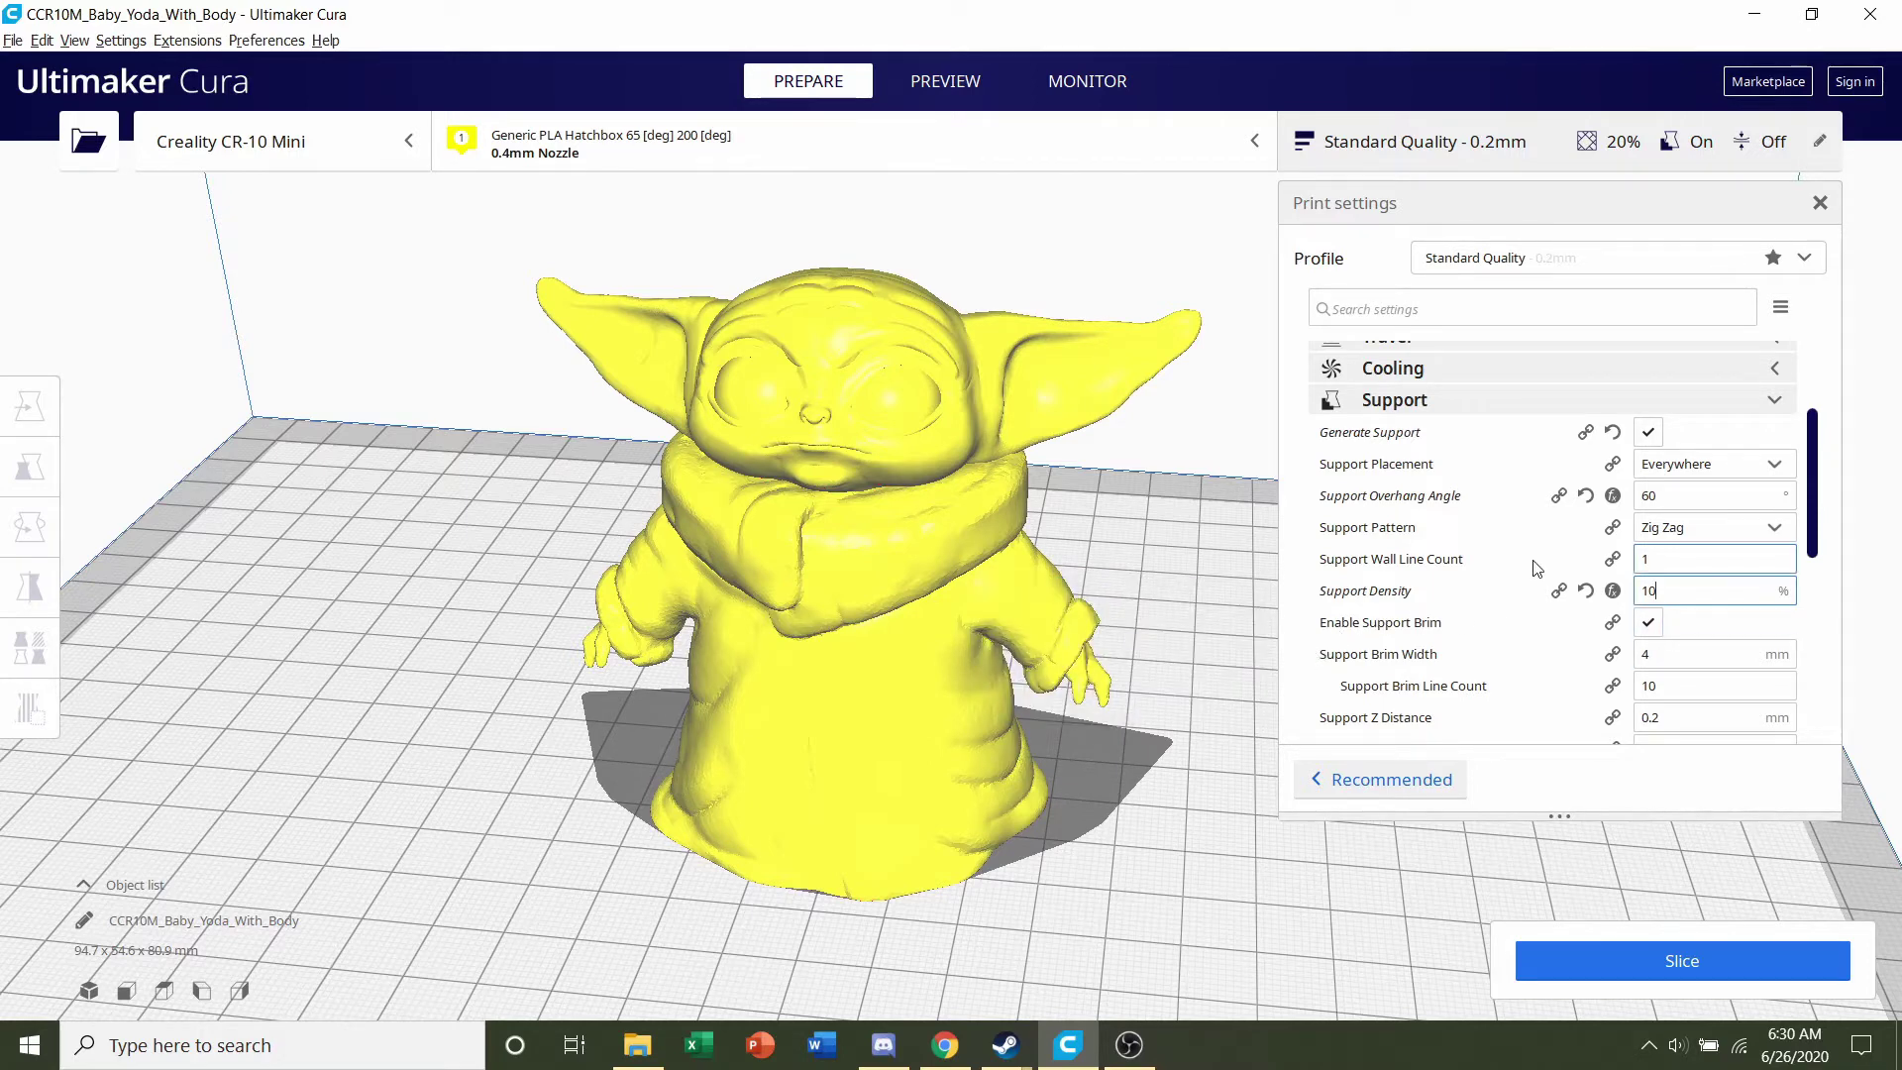
scroll(1548, 567, down, 2)
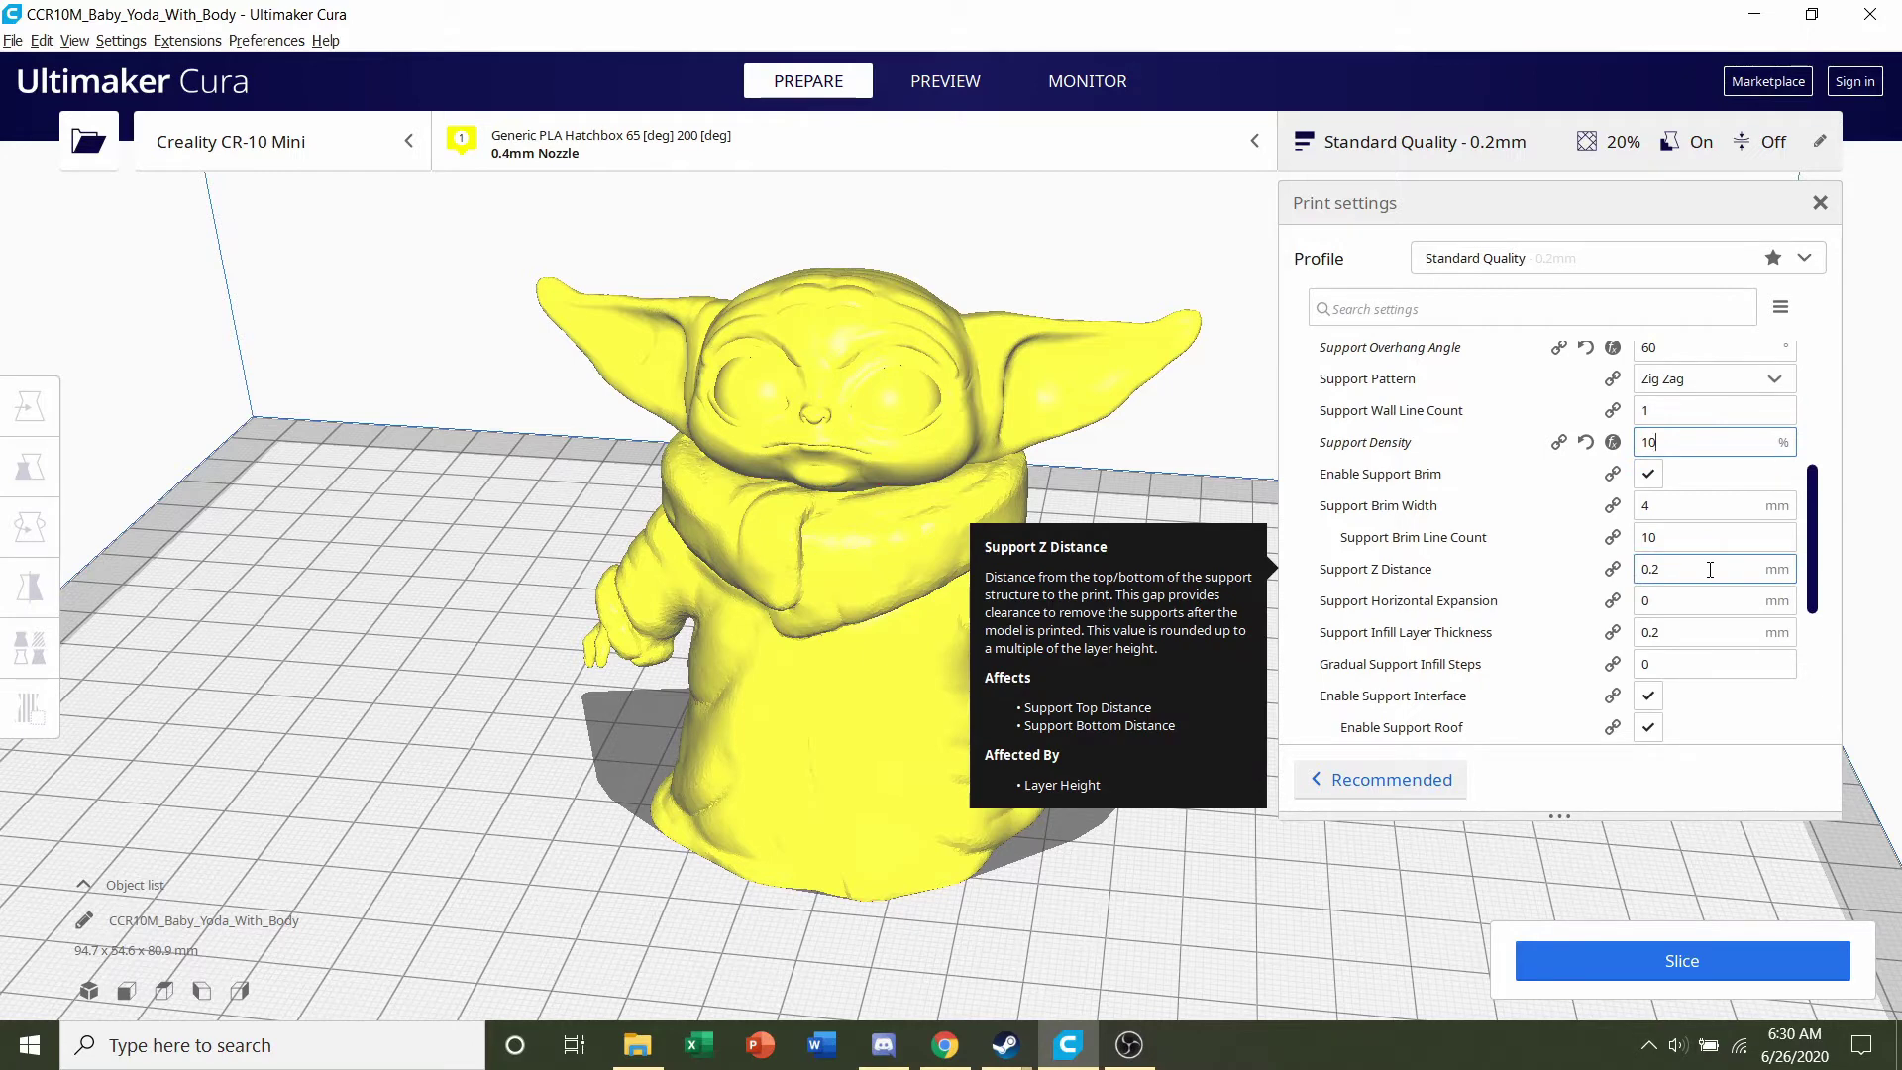
click(1710, 569)
text(6)
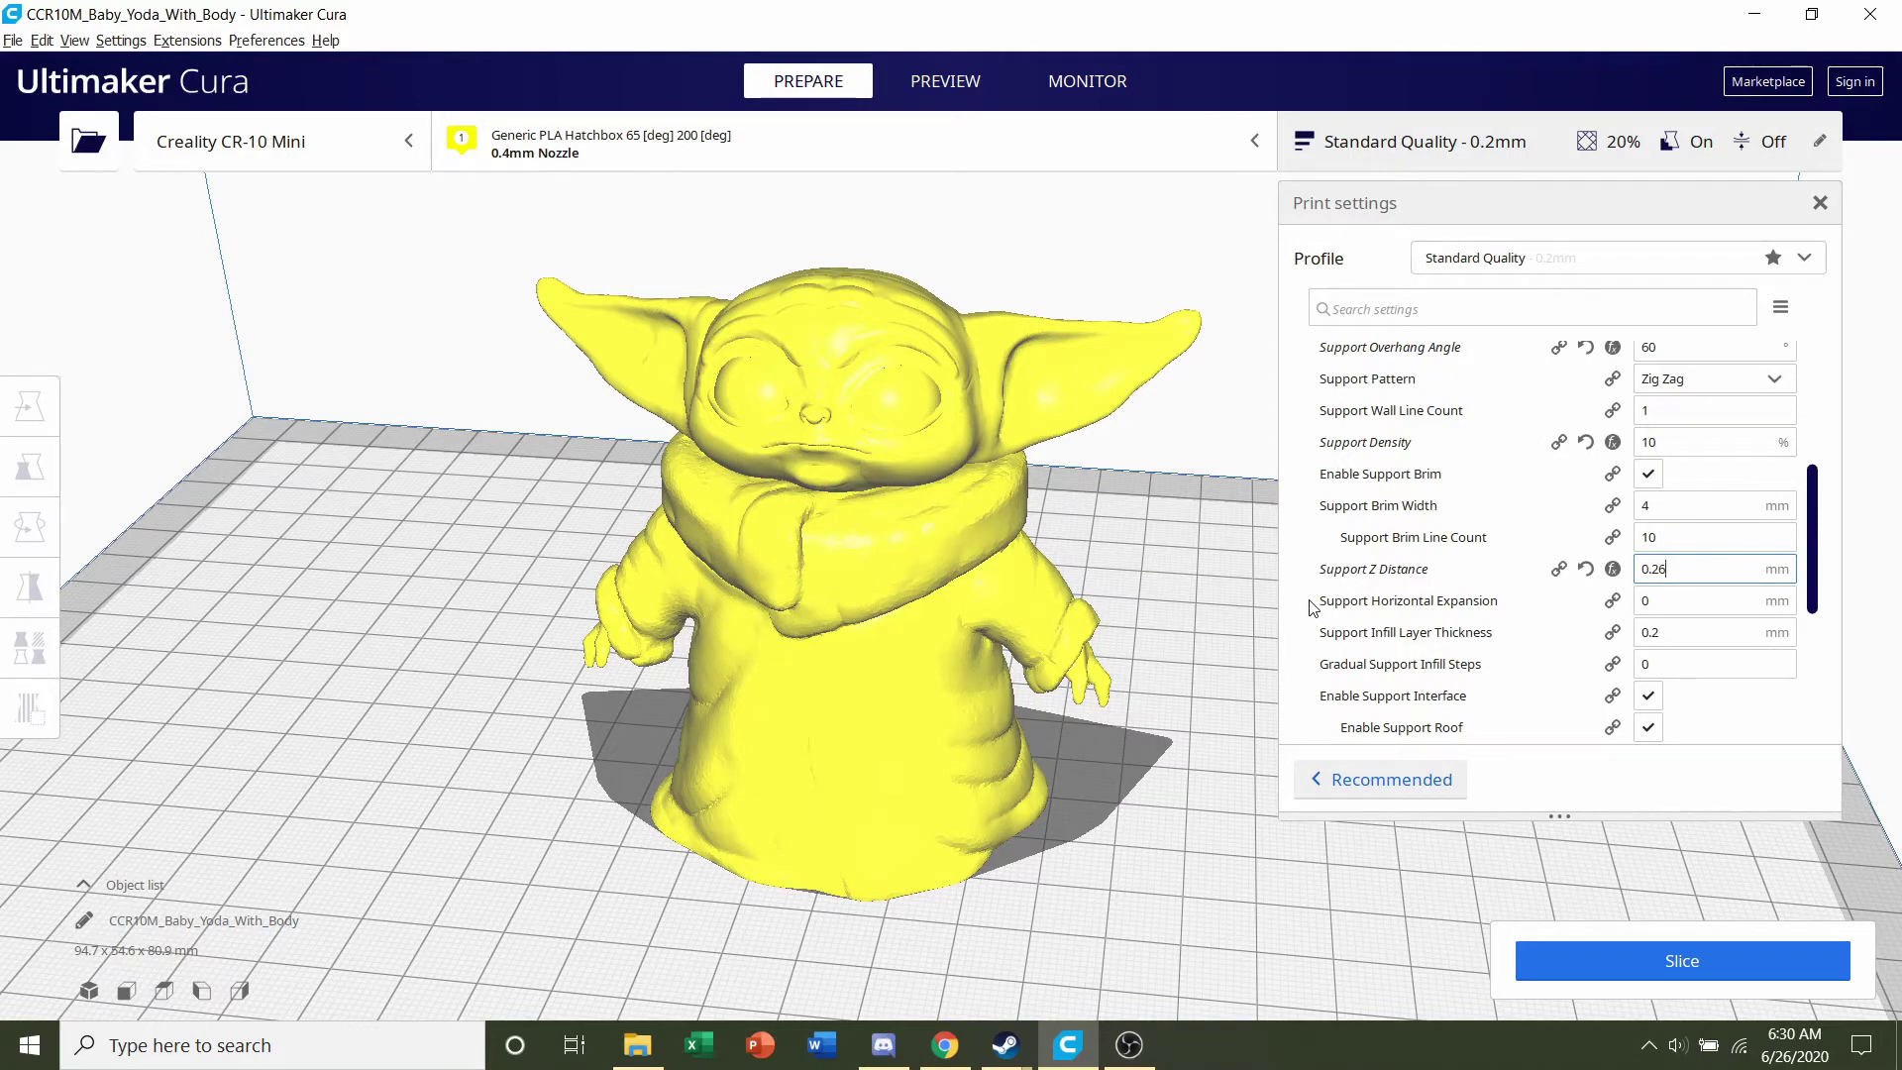
scroll(1318, 605, down, 5)
right_drag(706, 761, 692, 444)
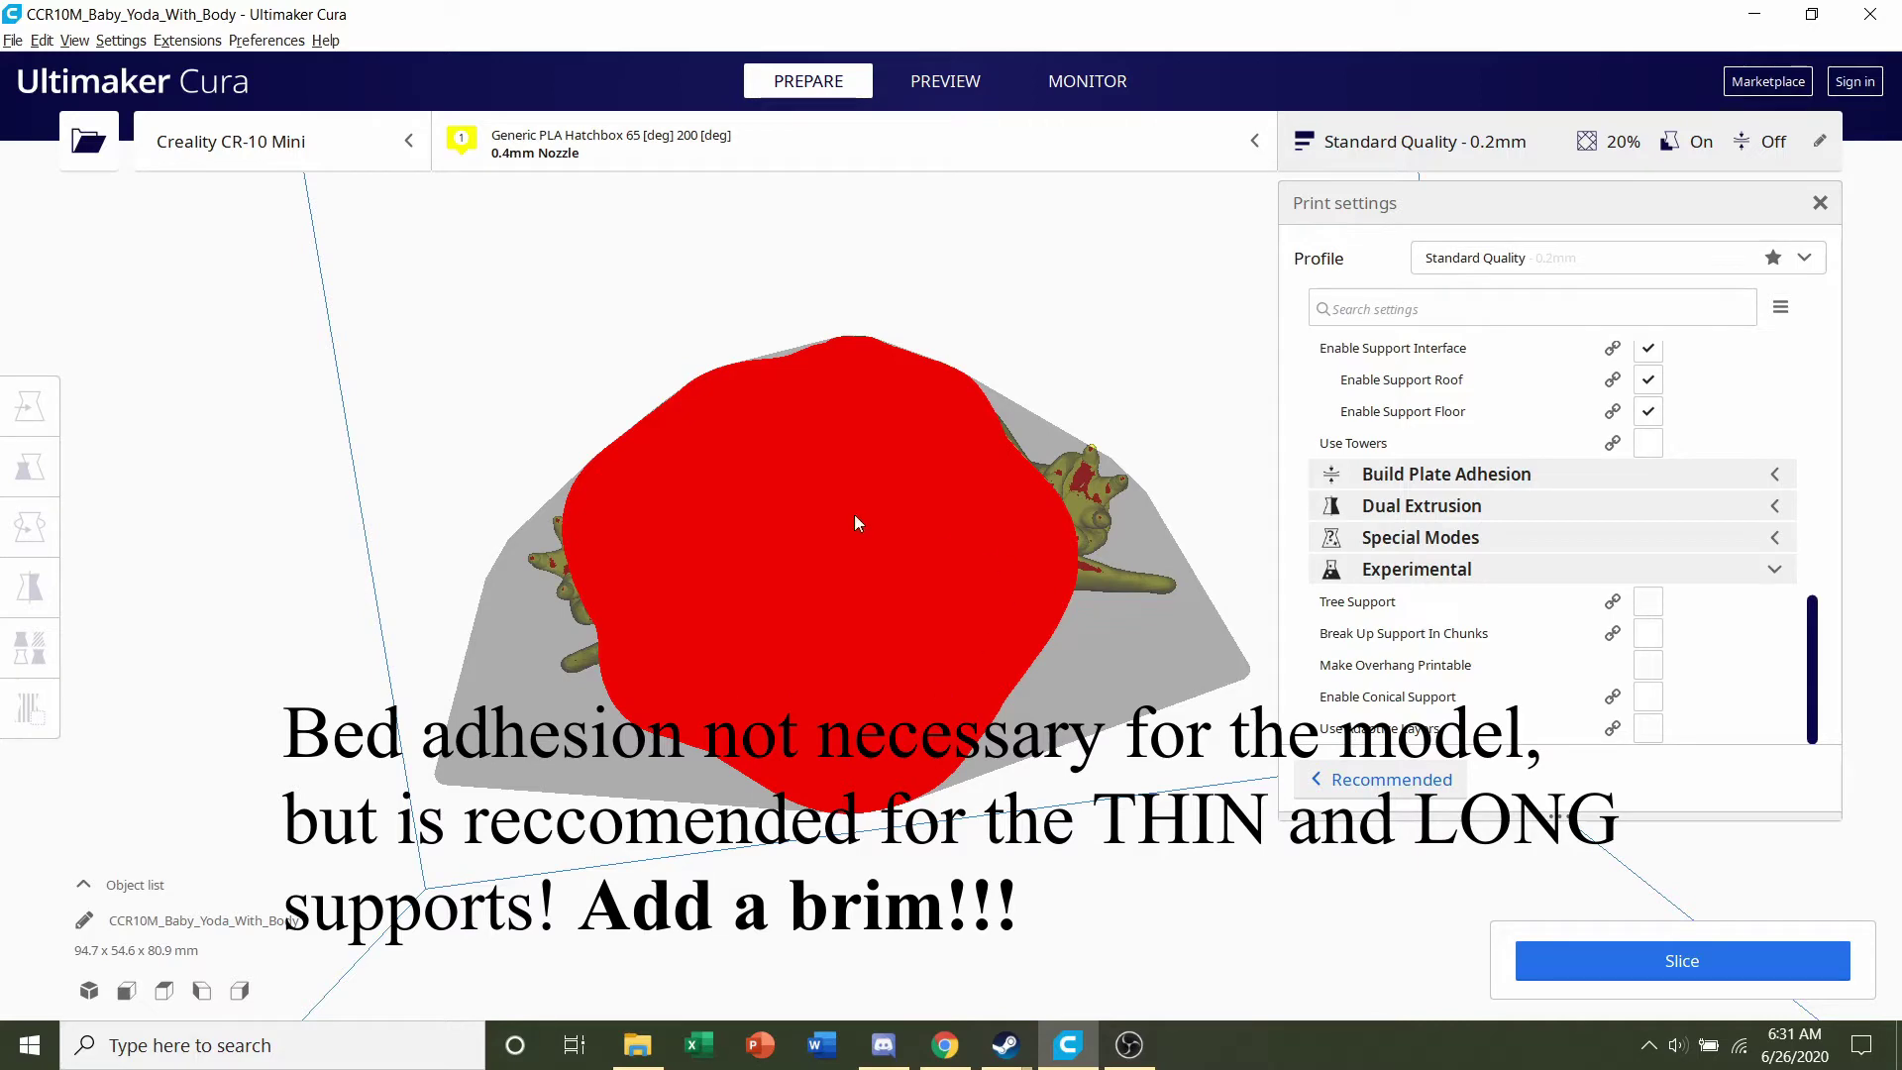
right_drag(808, 401, 900, 639)
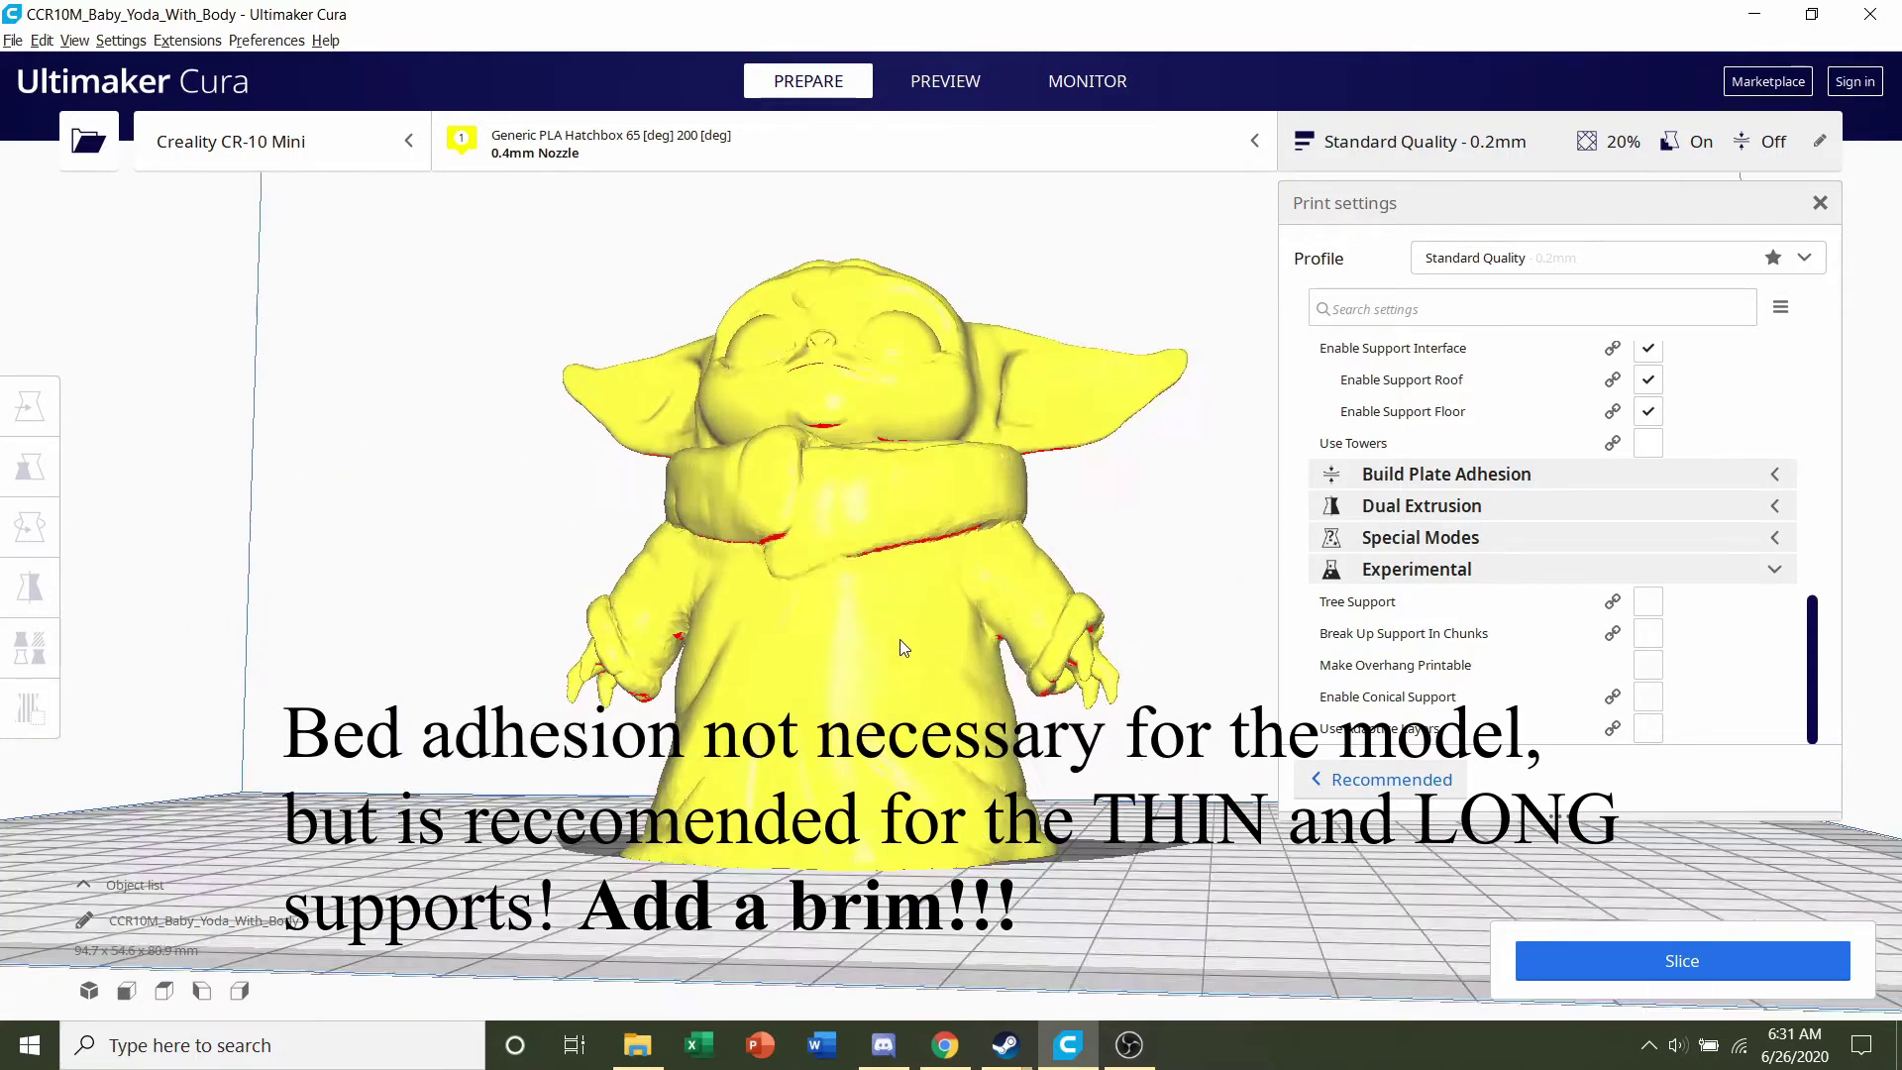
scroll(1700, 539, up, 5)
scroll(1674, 511, up, 10)
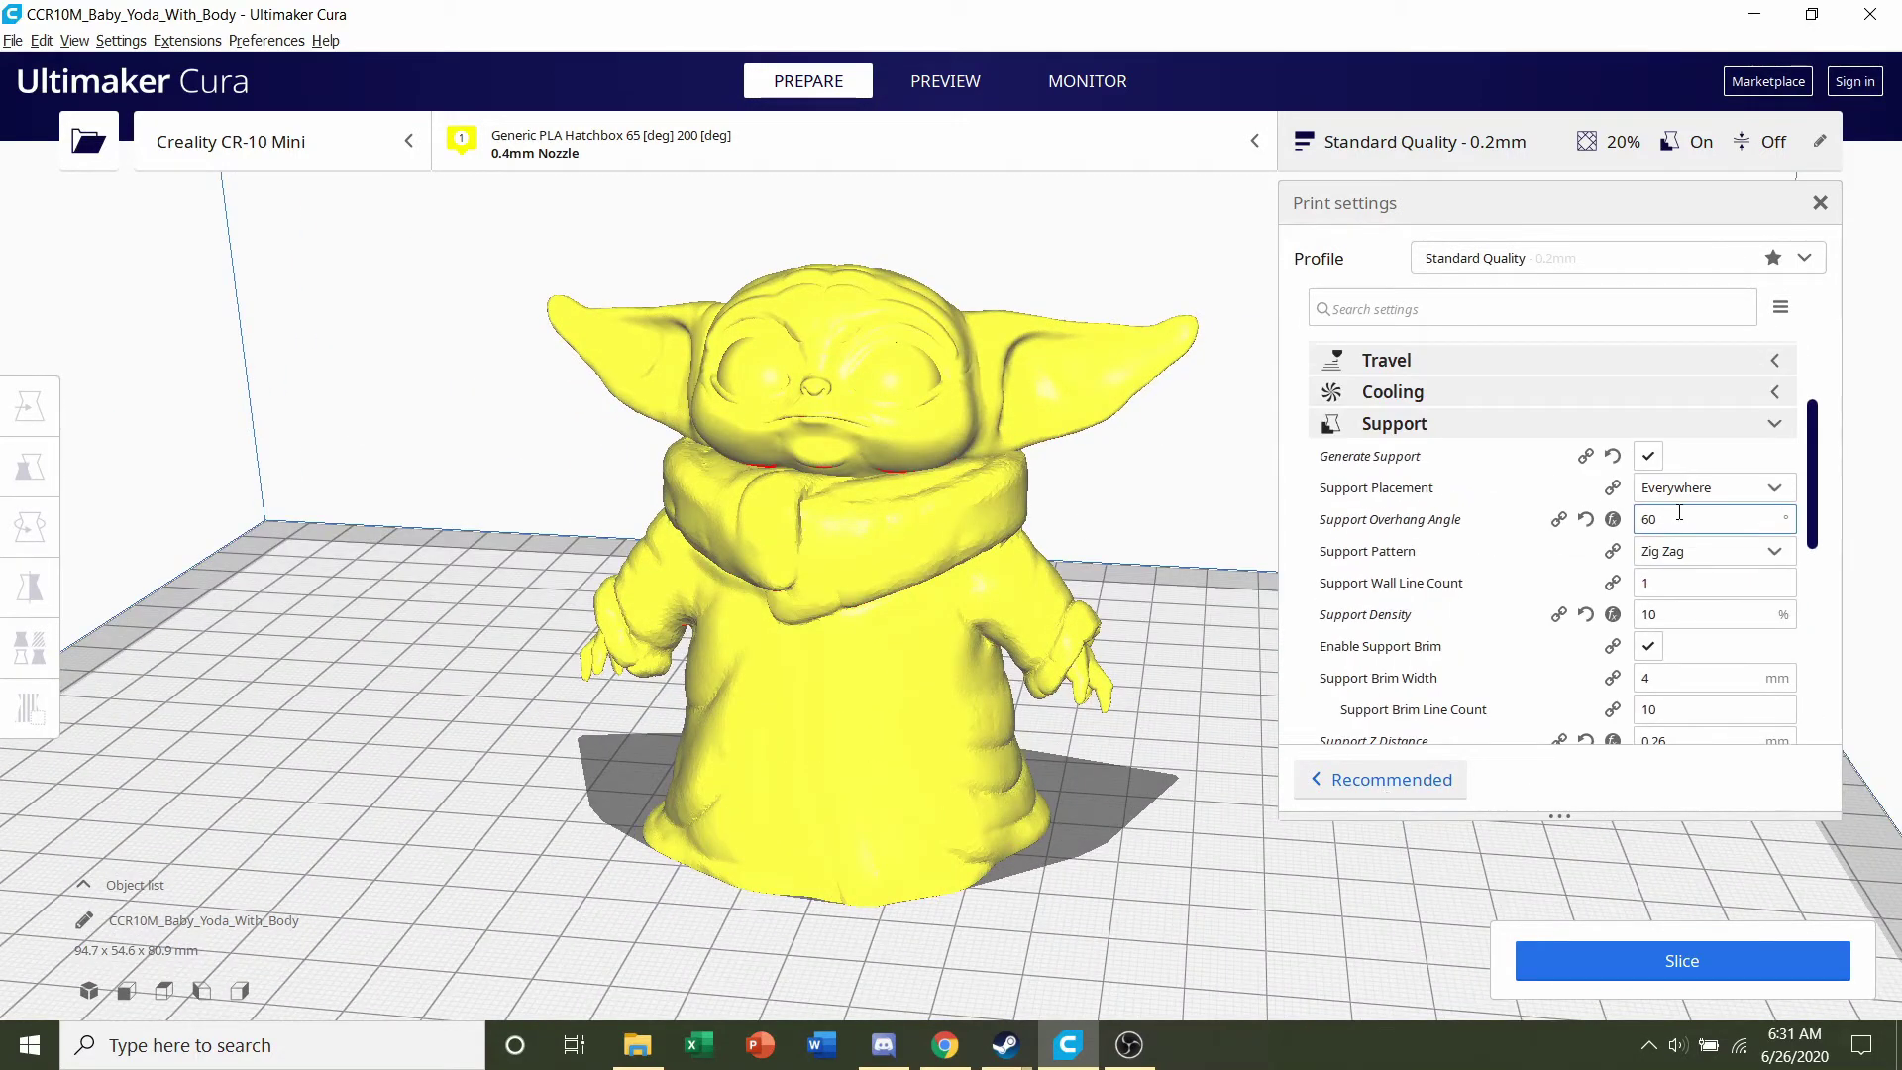
right_drag(862, 555, 915, 561)
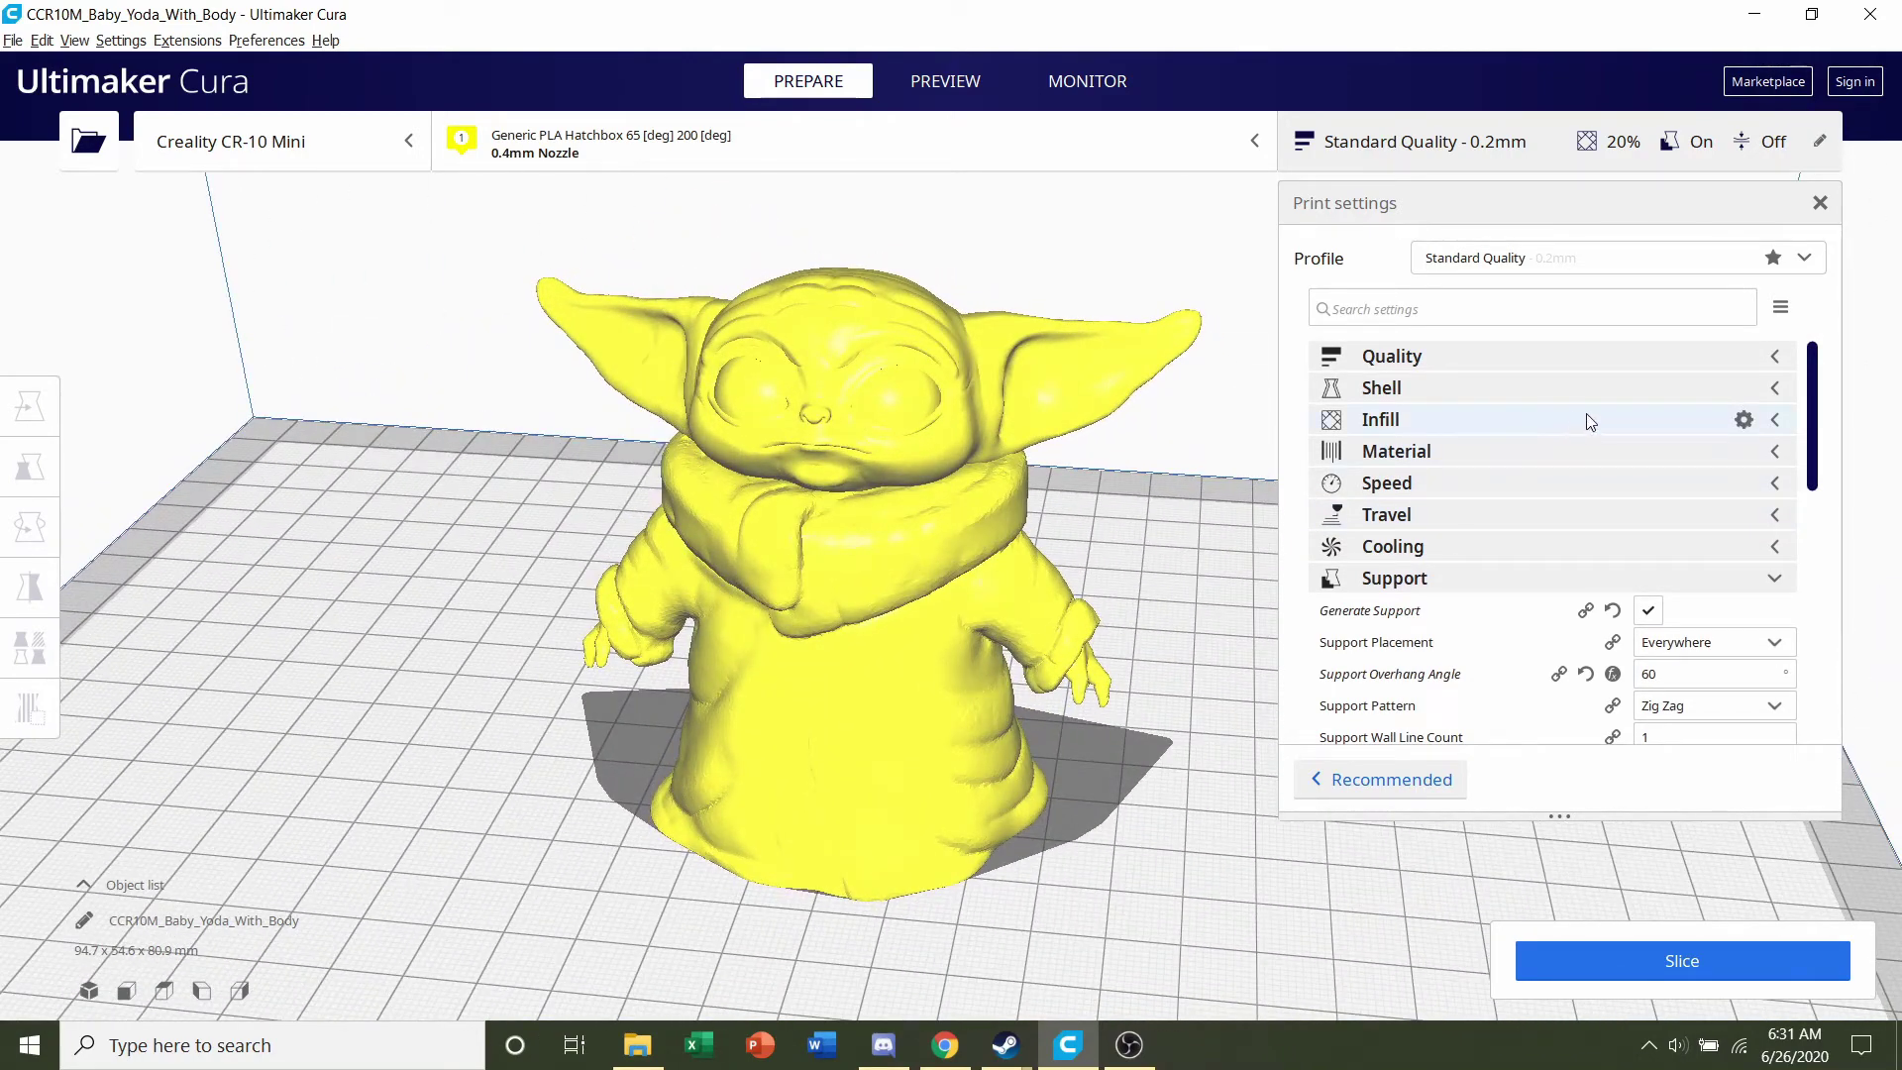
click(1479, 421)
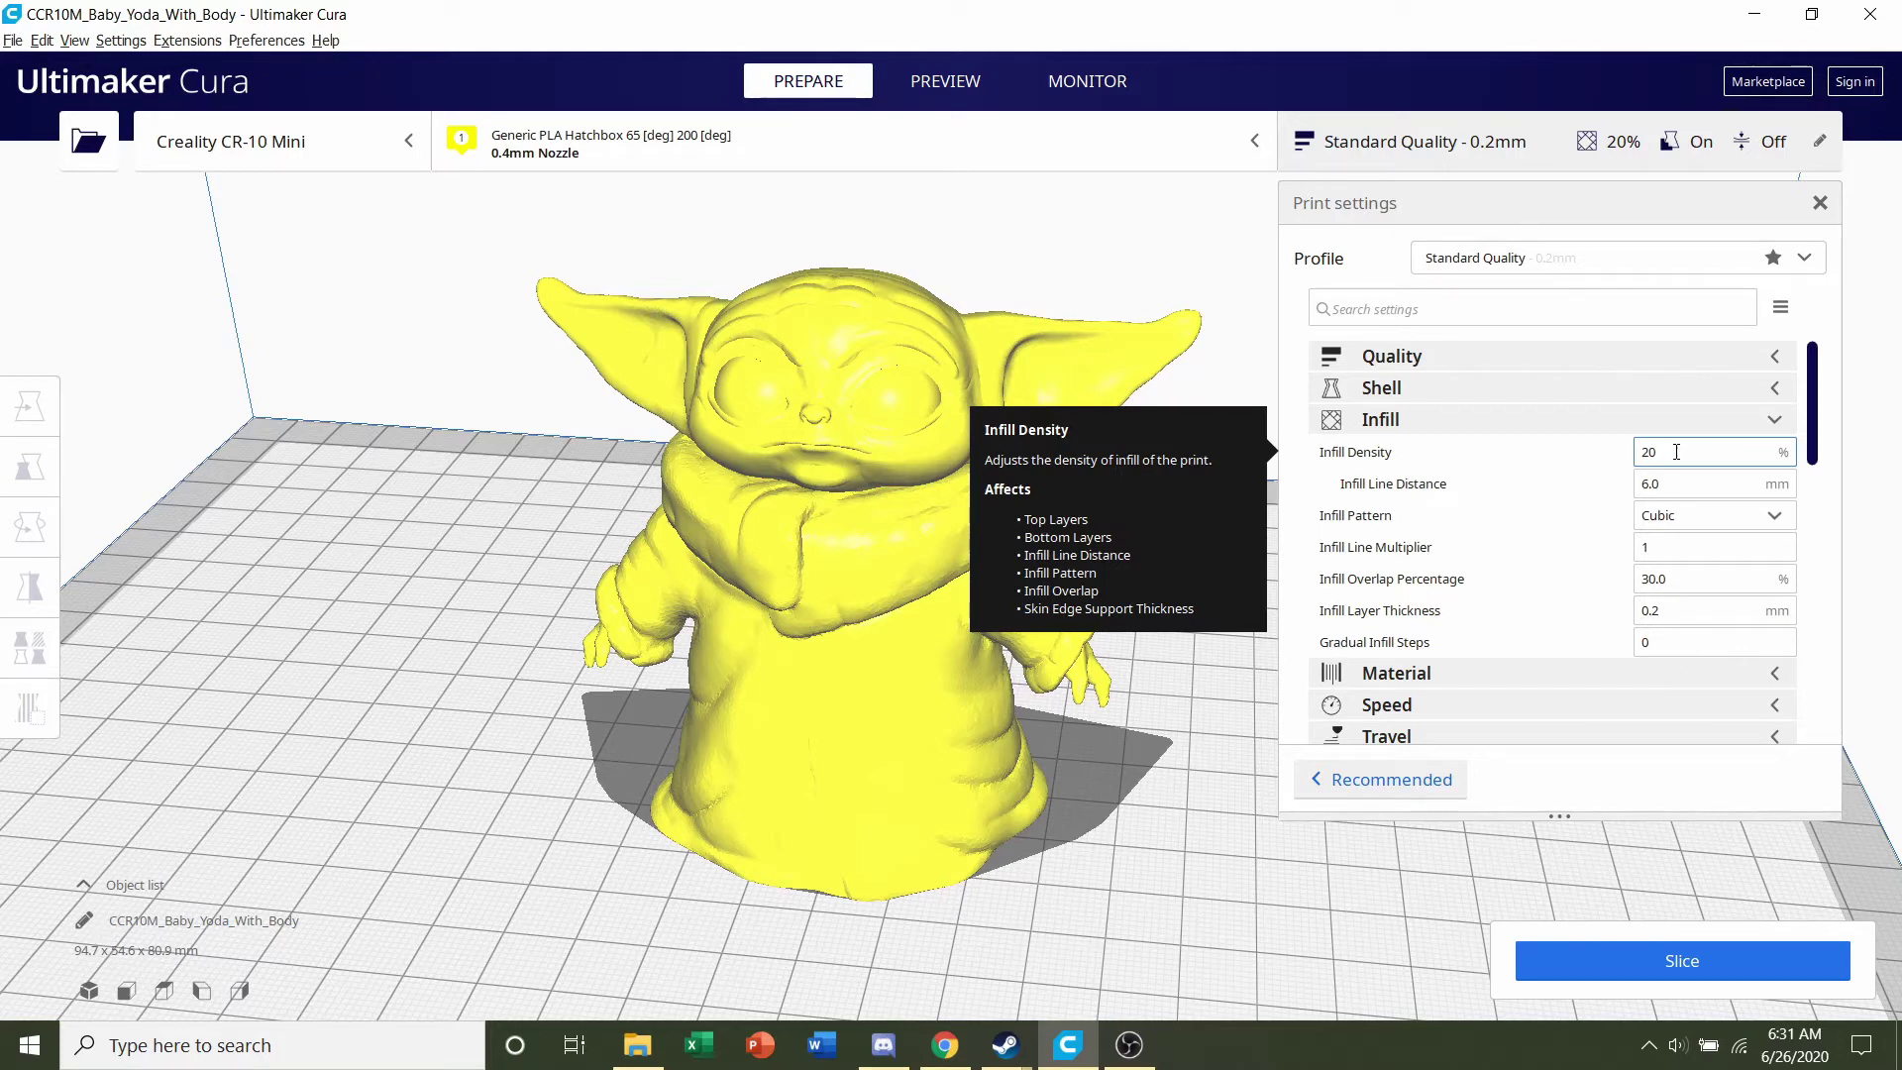
click(1532, 424)
scroll(989, 675, up, 1)
scroll(941, 634, up, 1)
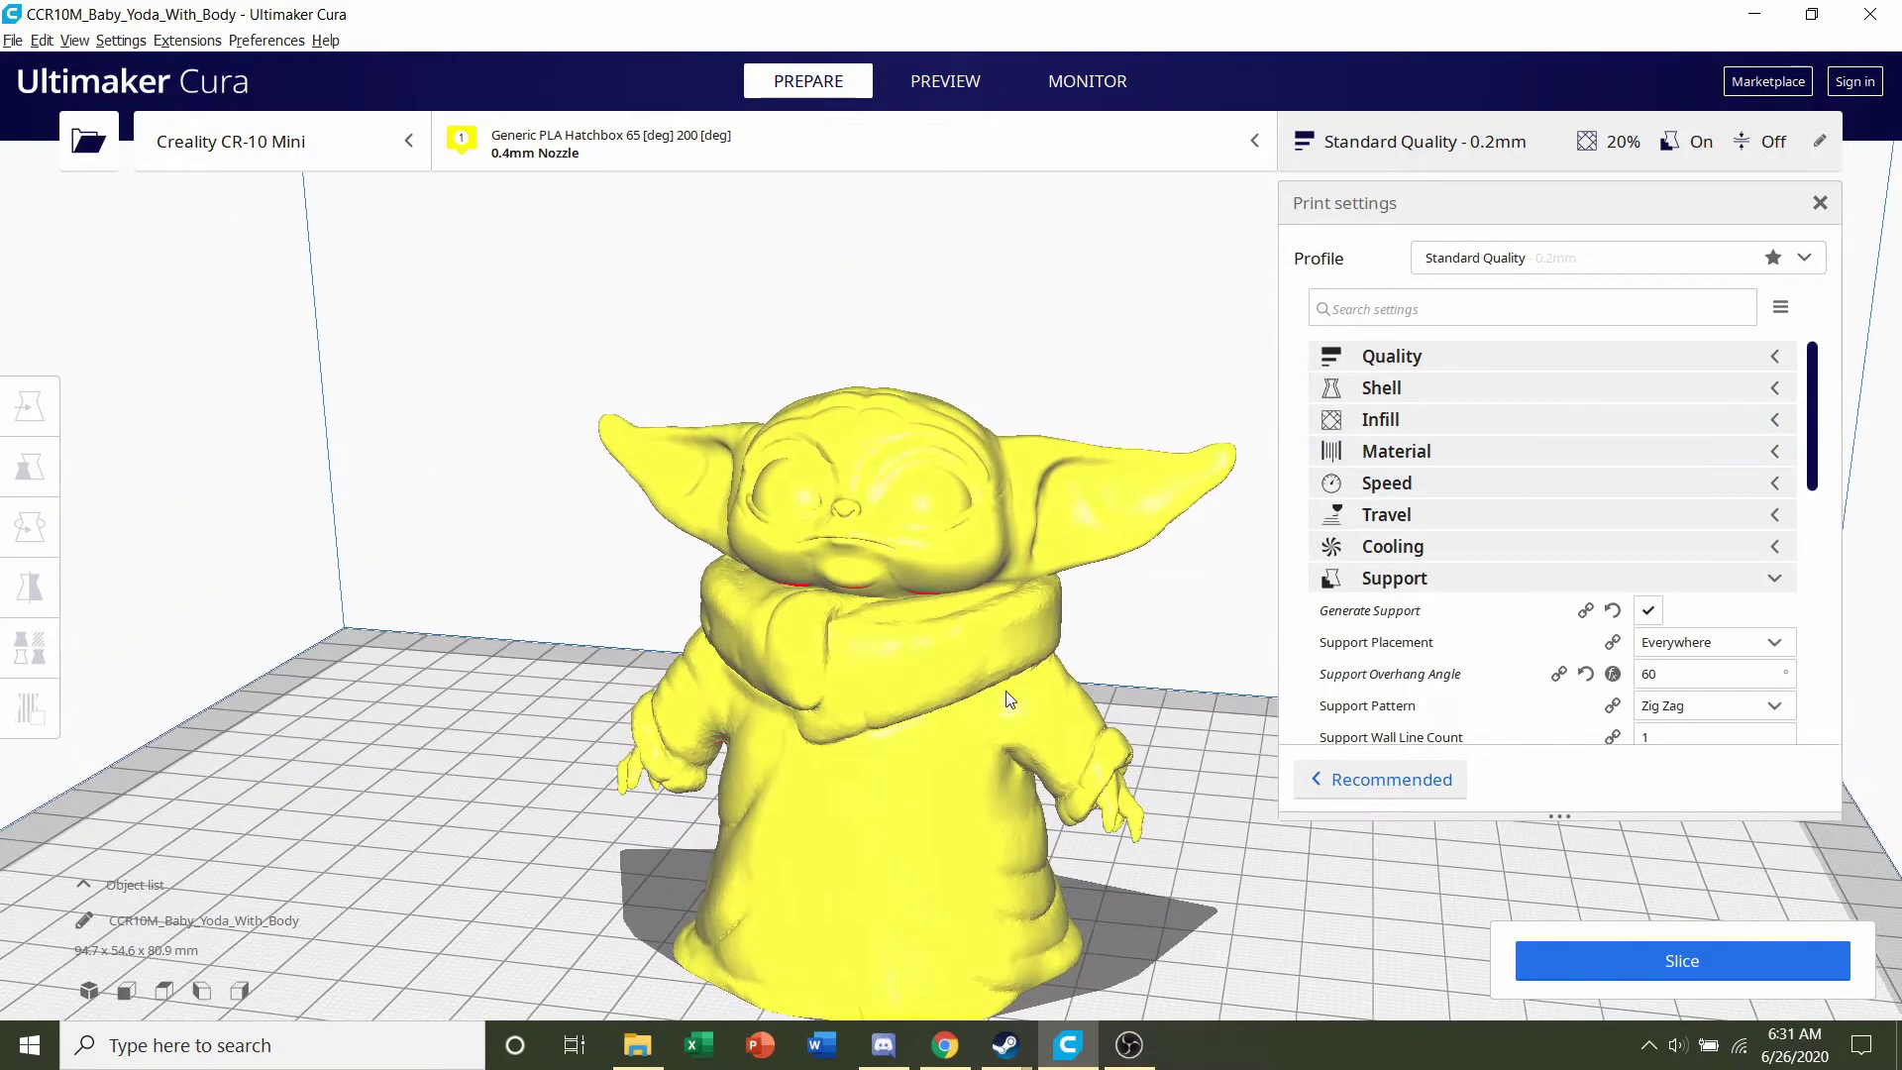
Slice the model (6 hours 6 minutes, 49 g) and show the layer-view preview
click(1633, 960)
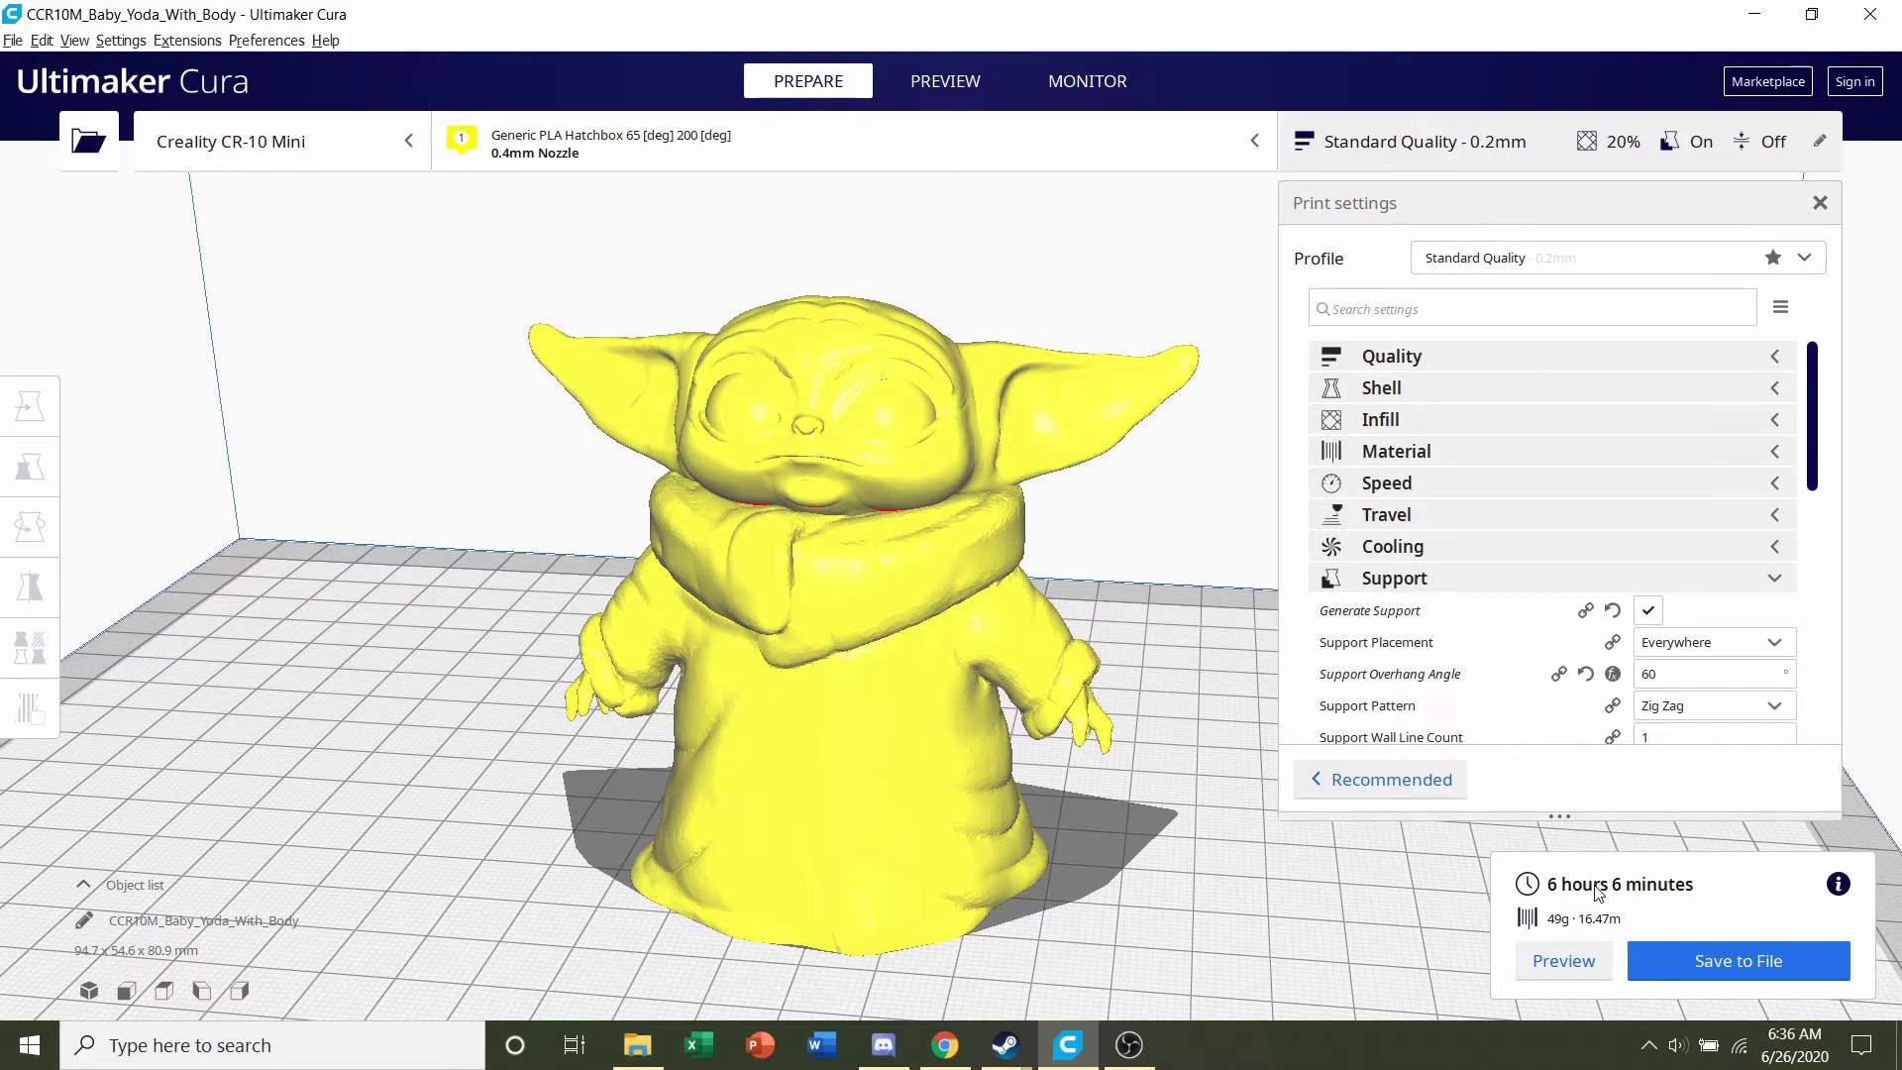
click(1538, 963)
right_drag(940, 674, 953, 753)
scroll(757, 701, up, 3)
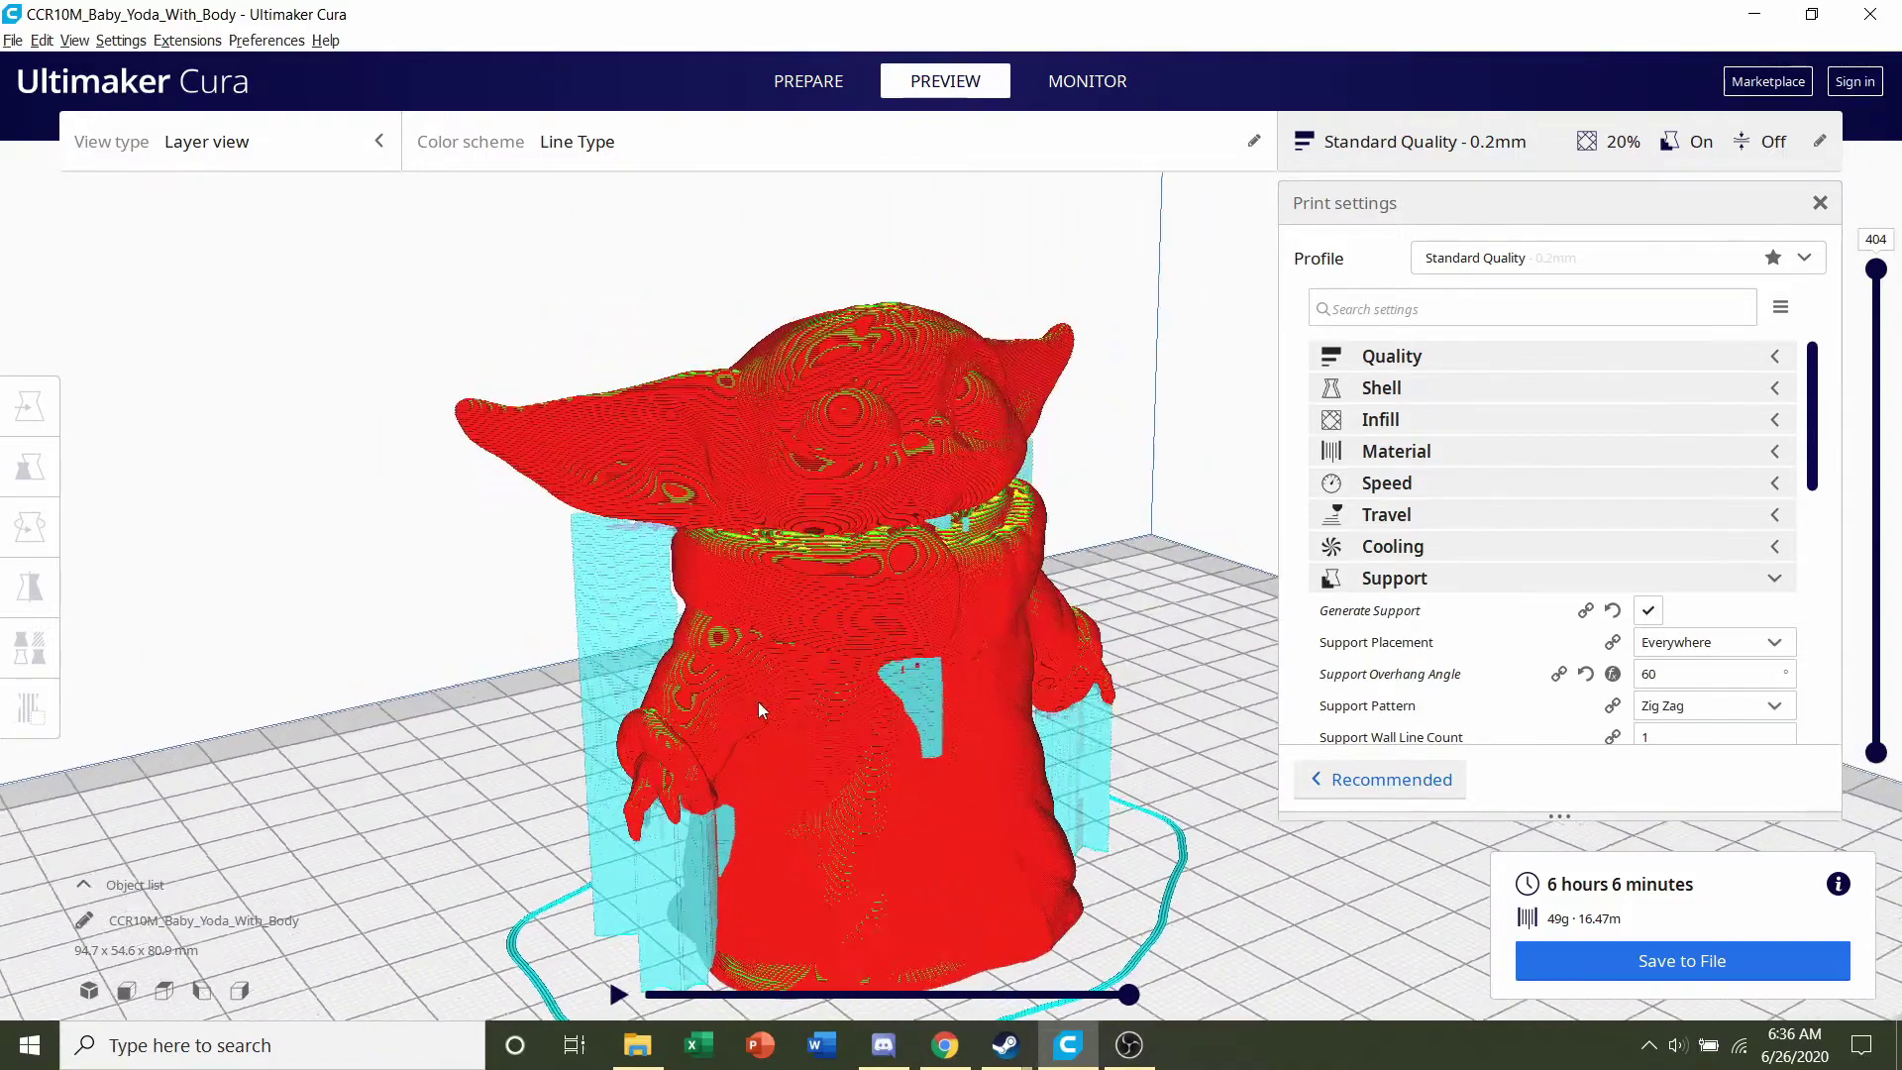
right_drag(758, 701, 558, 703)
scroll(707, 634, up, 5)
right_drag(722, 605, 941, 745)
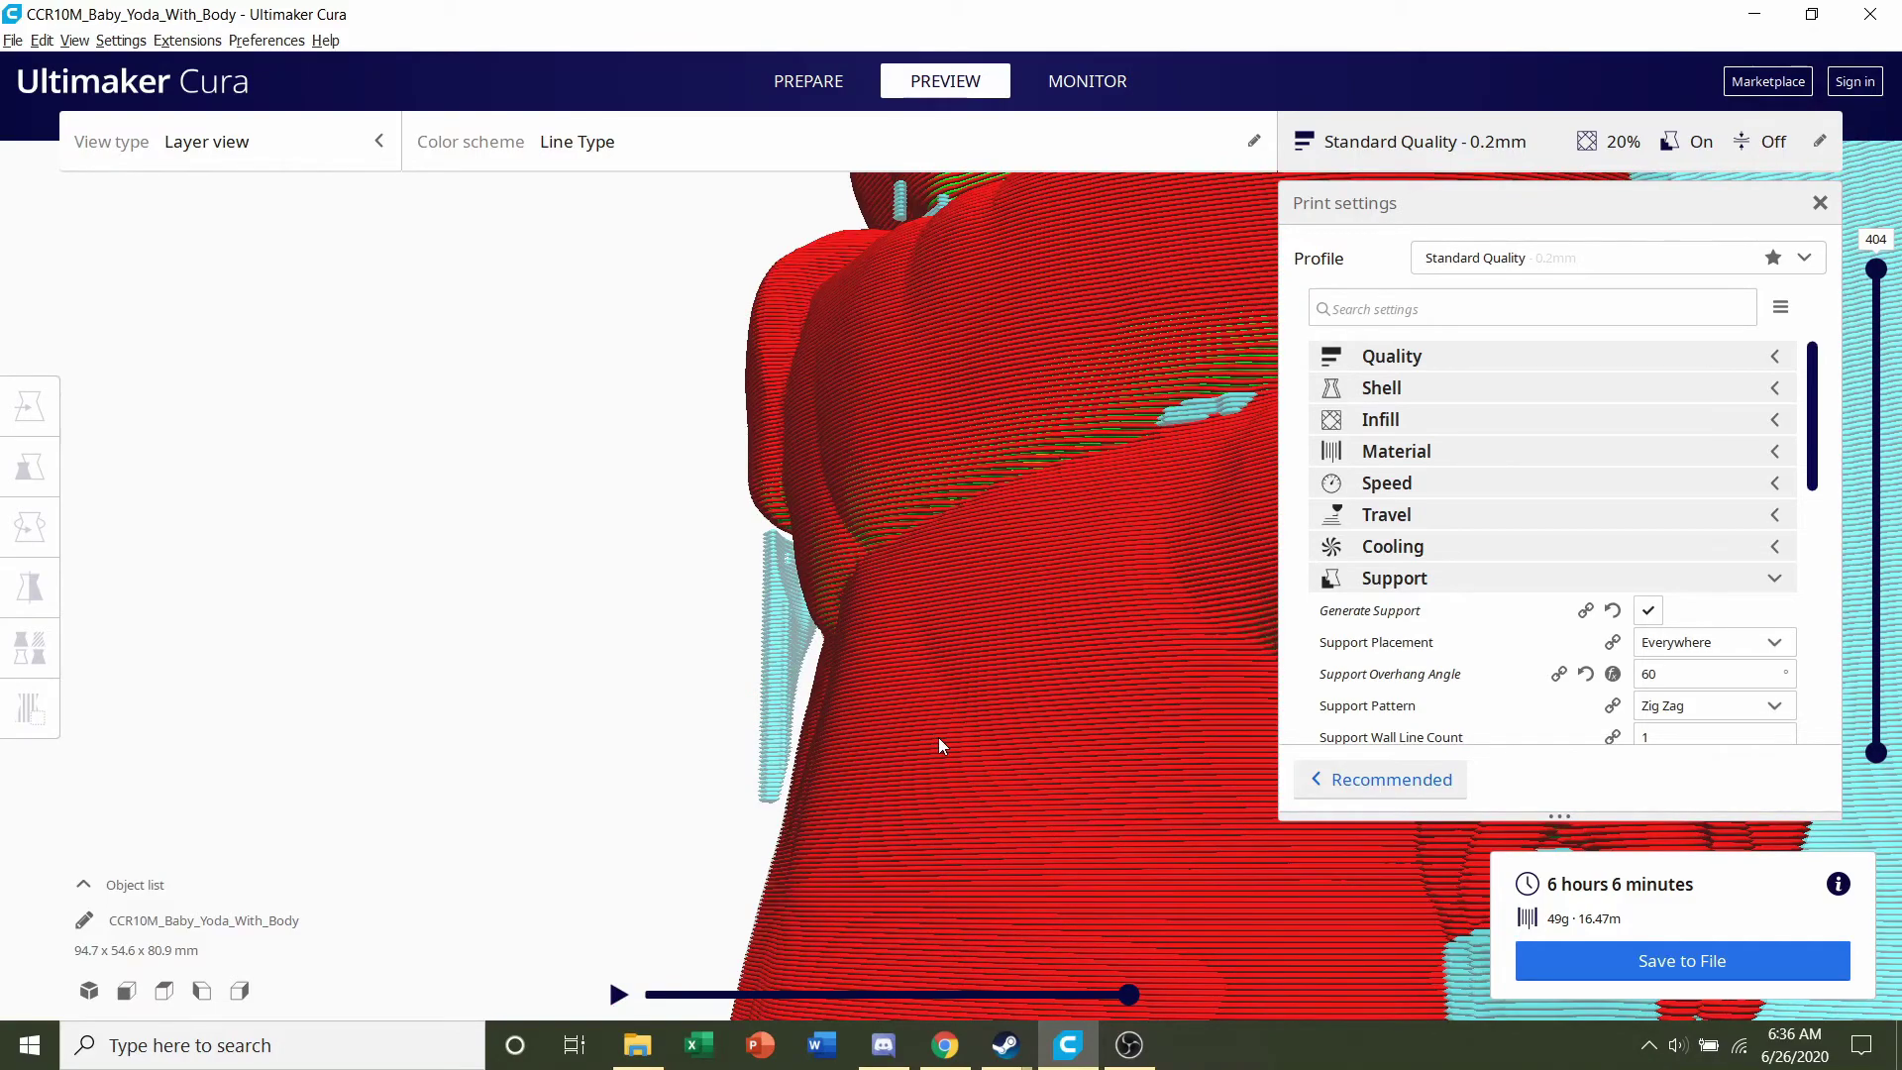
scroll(939, 745, down, 6)
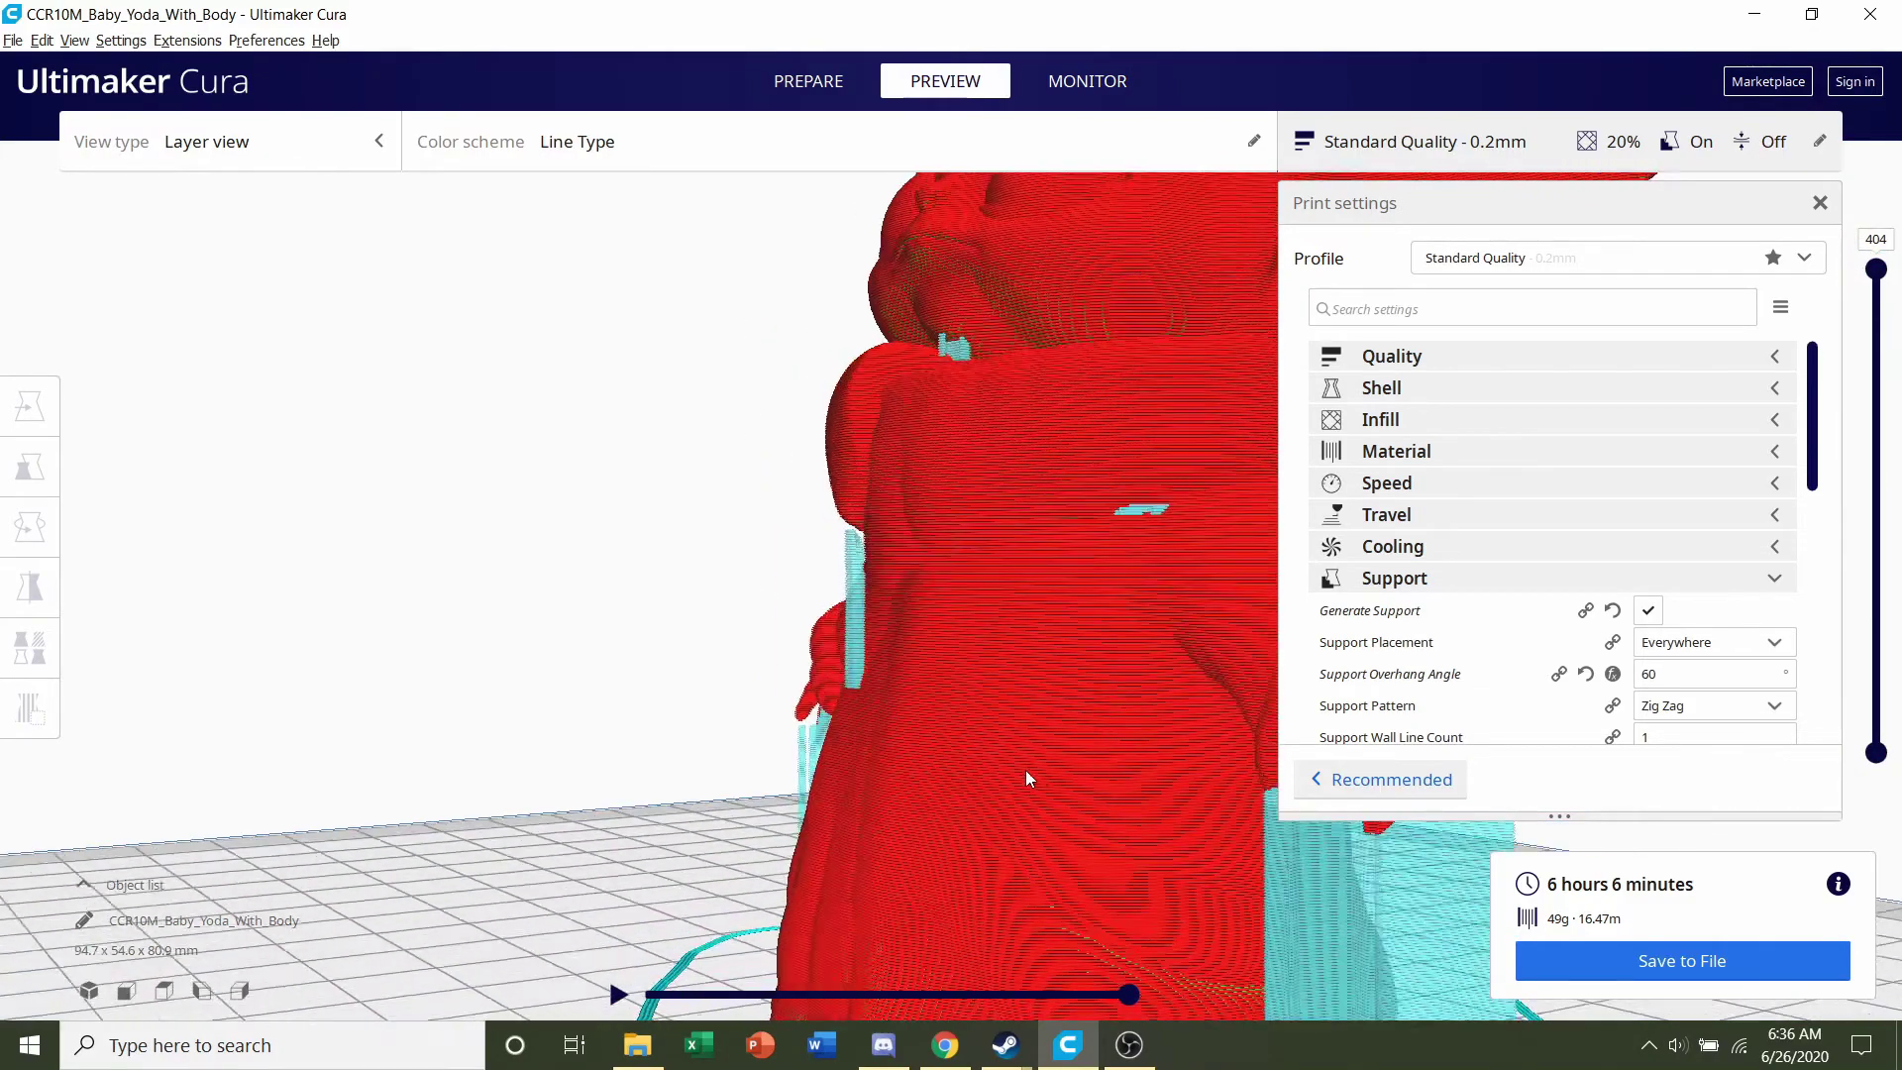
right_drag(882, 705, 921, 557)
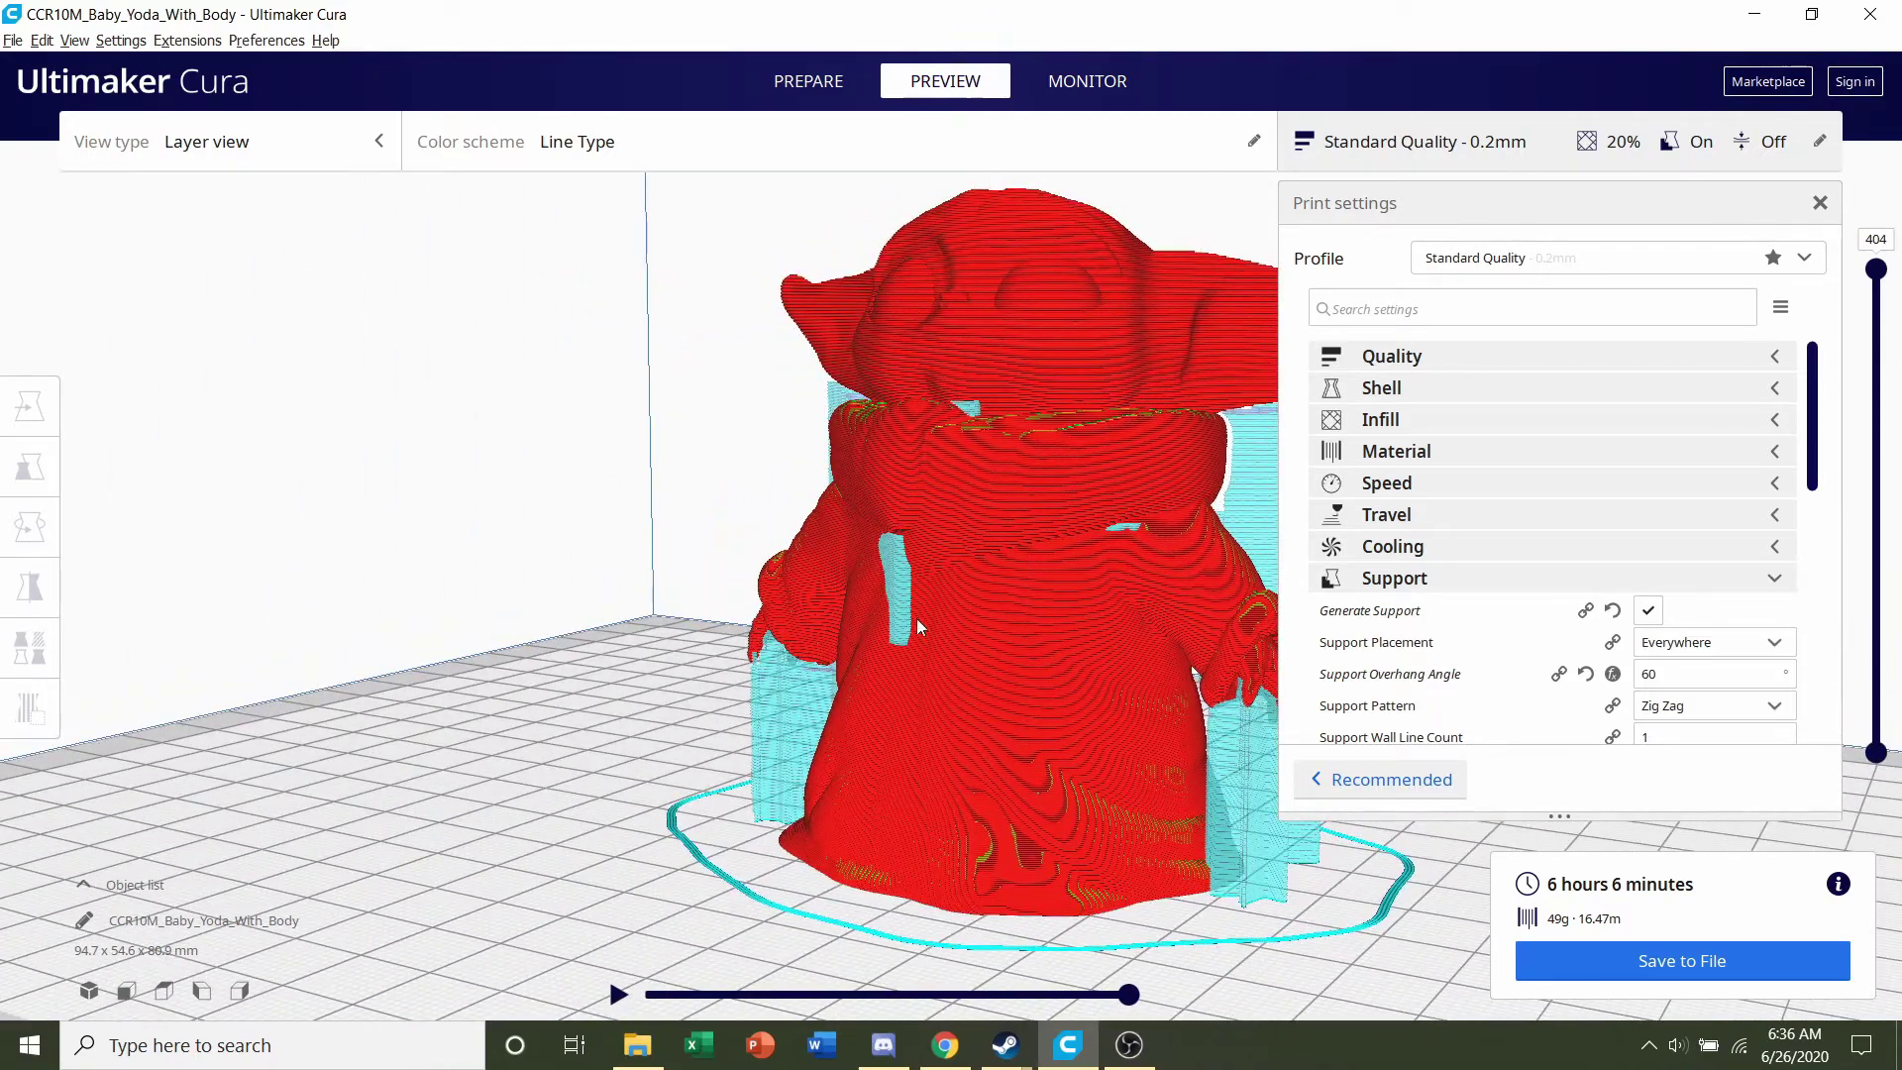
right_drag(918, 625, 812, 630)
right_drag(921, 598, 1062, 604)
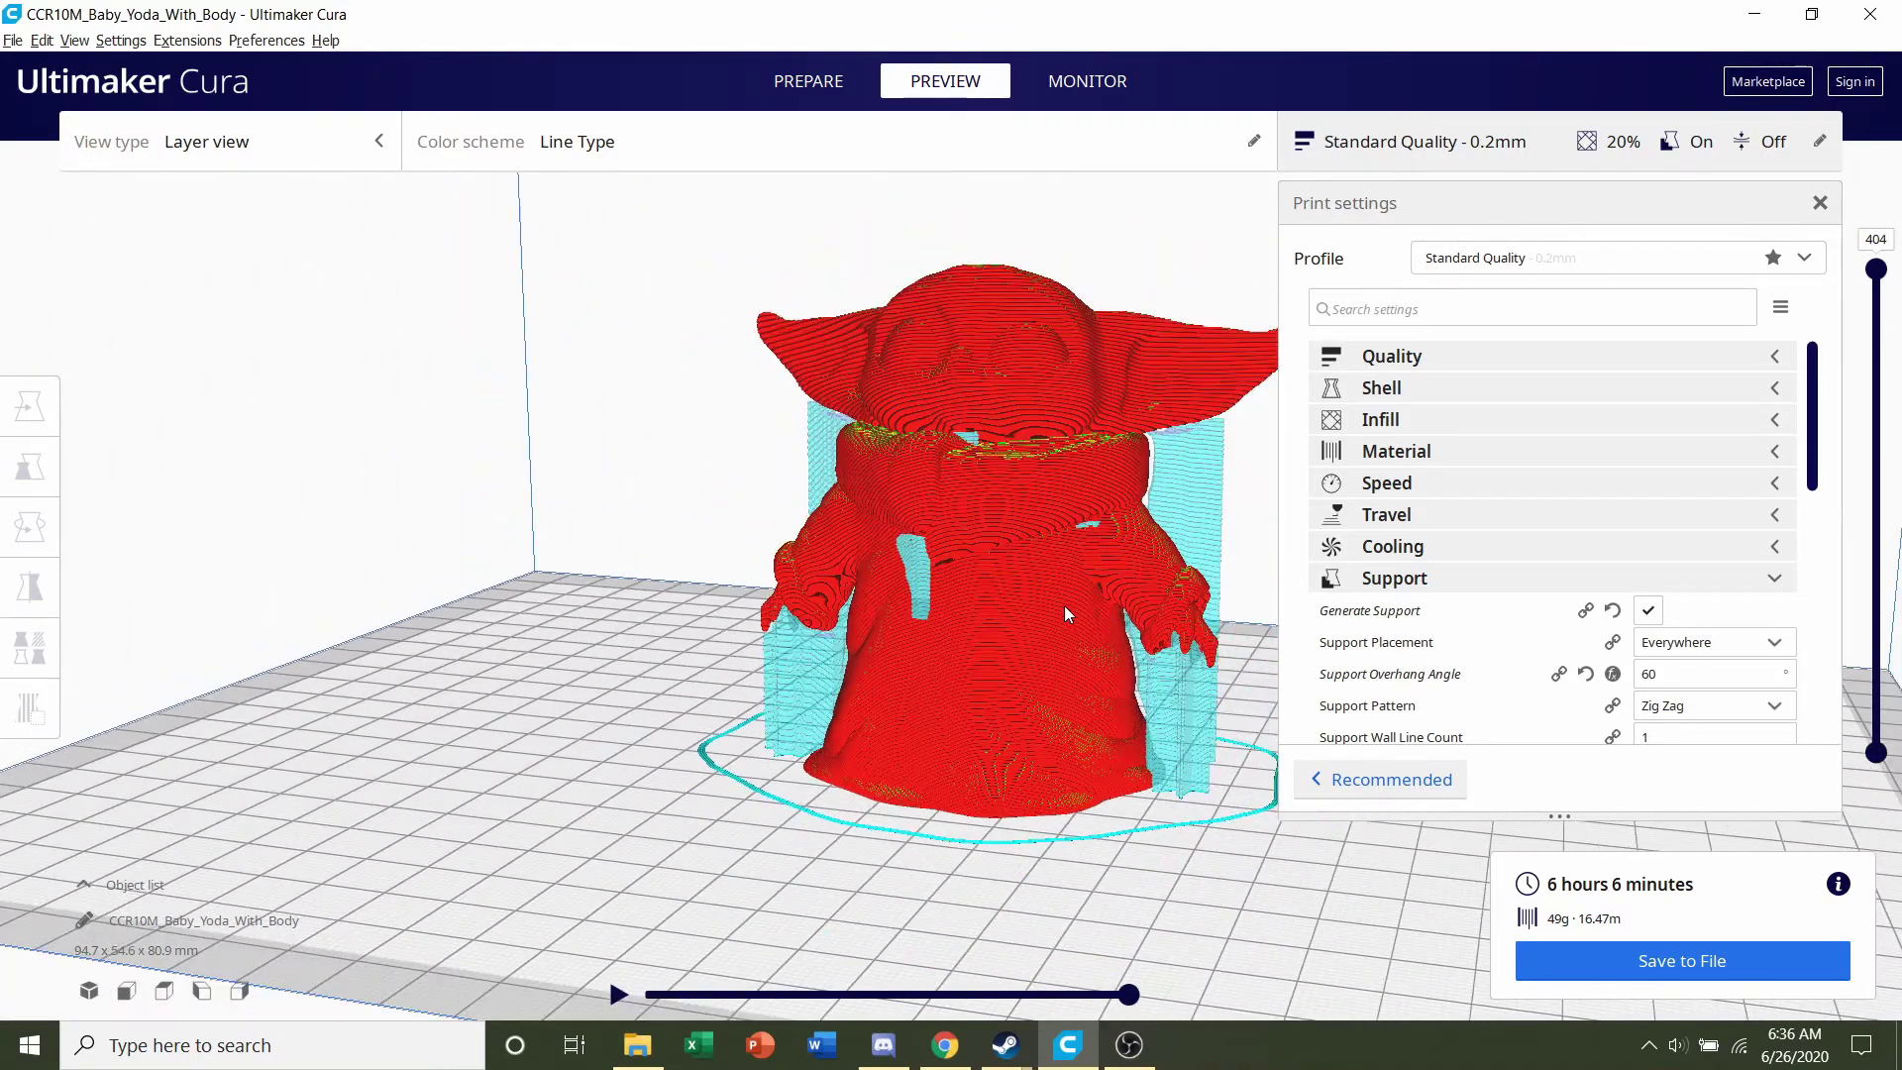
scroll(844, 594, up, 8)
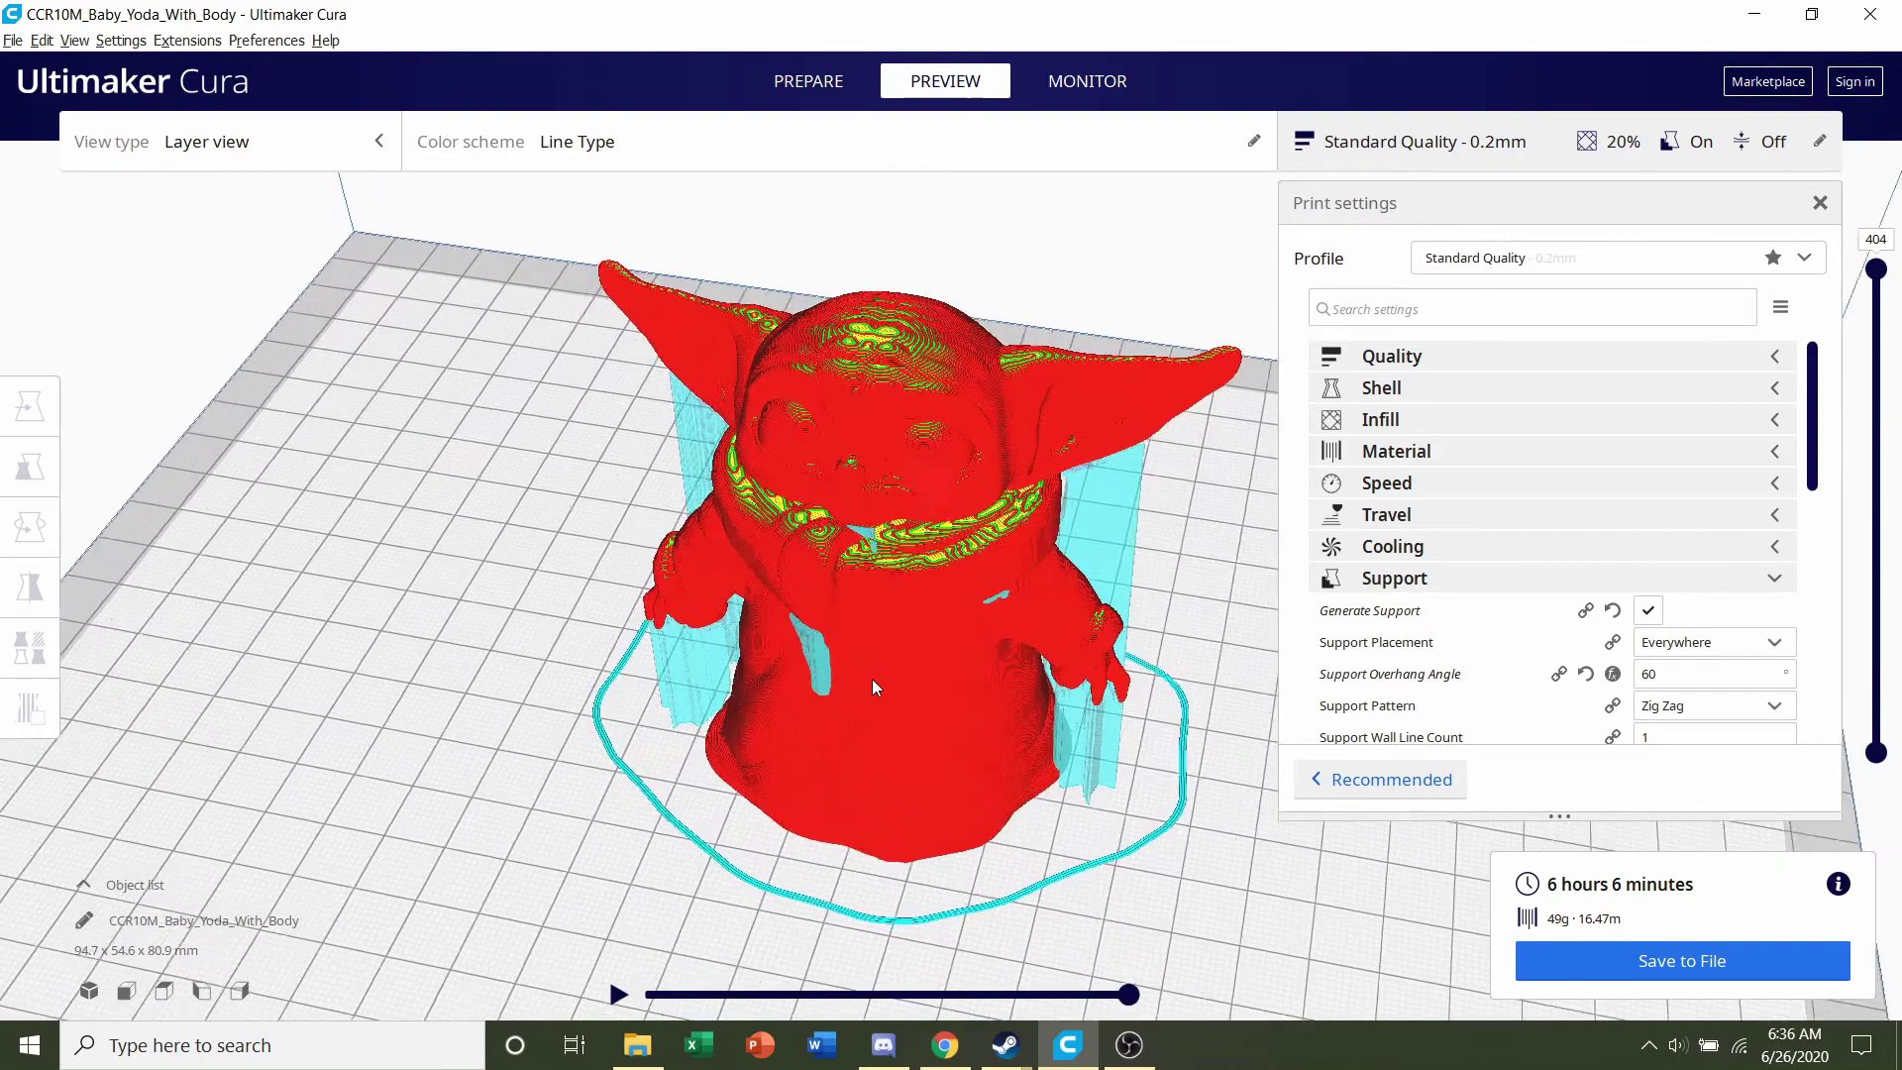
right_drag(977, 672, 898, 691)
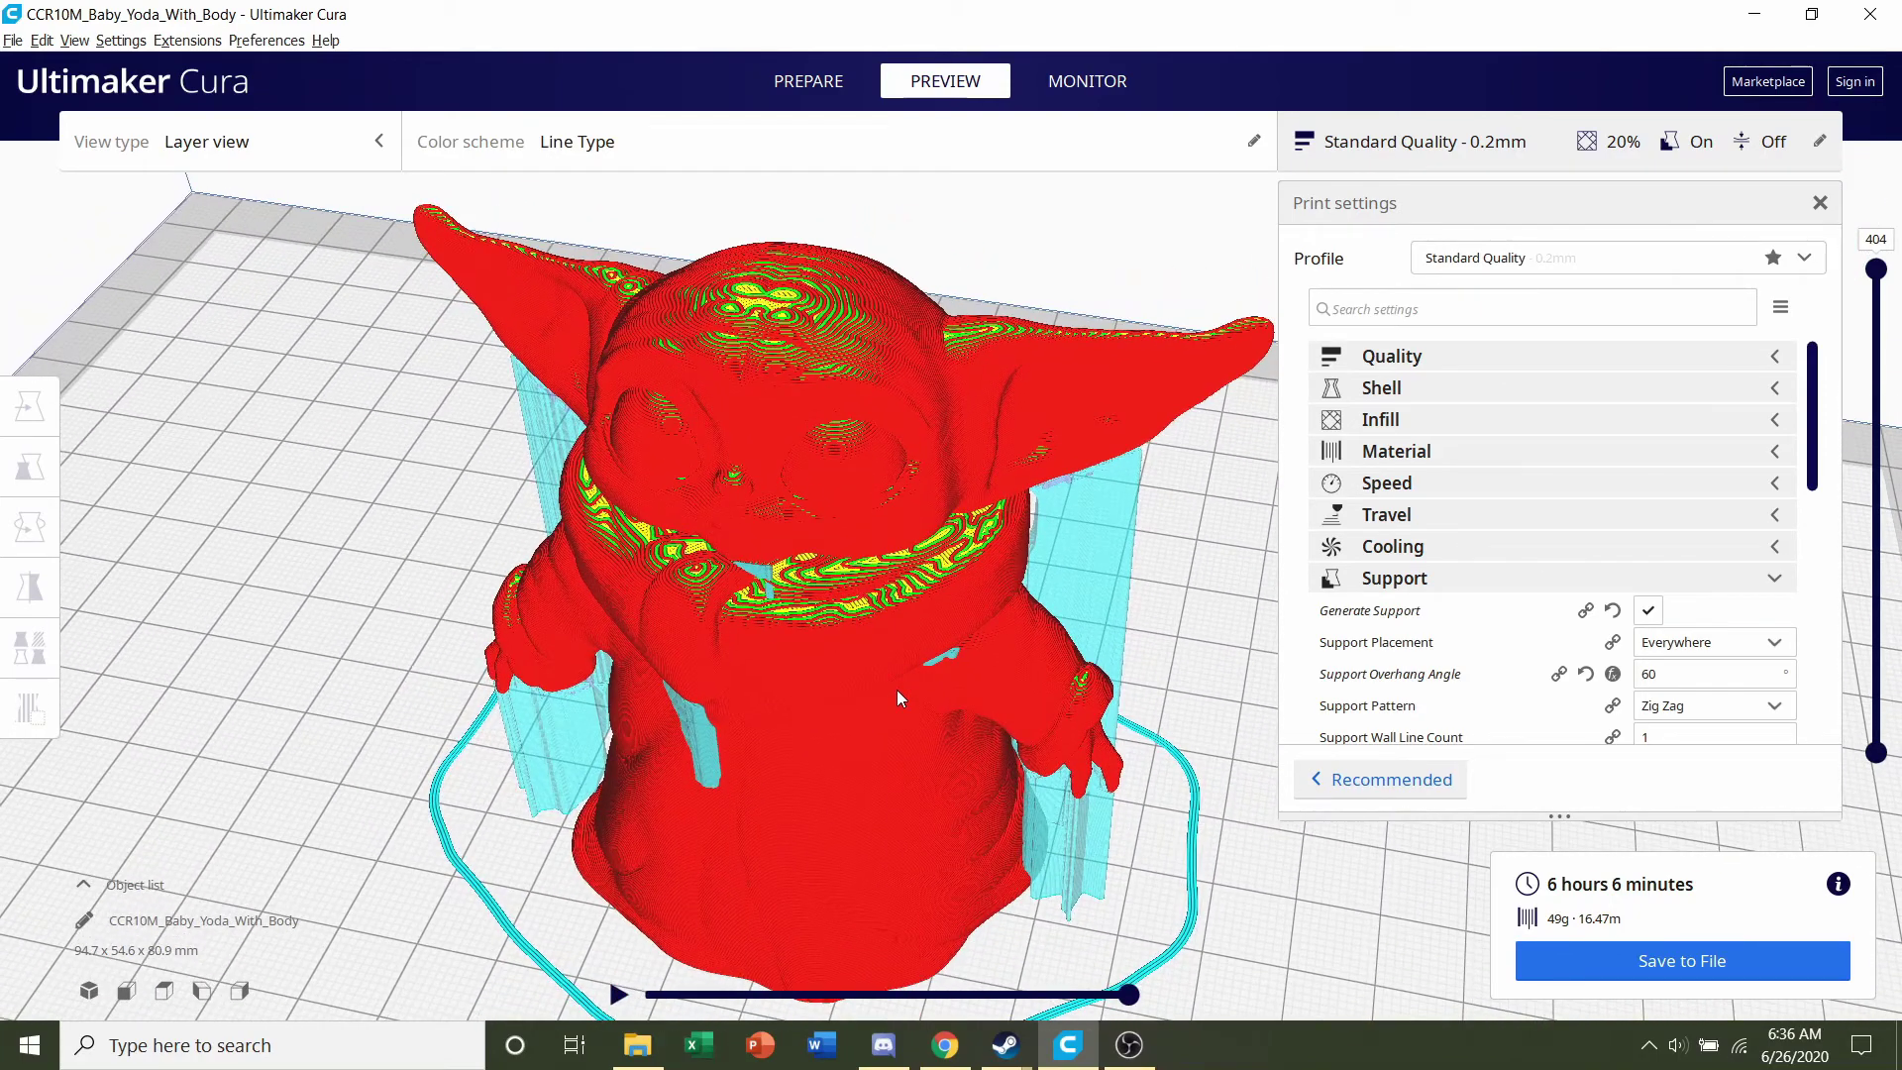
scroll(895, 694, down, 3)
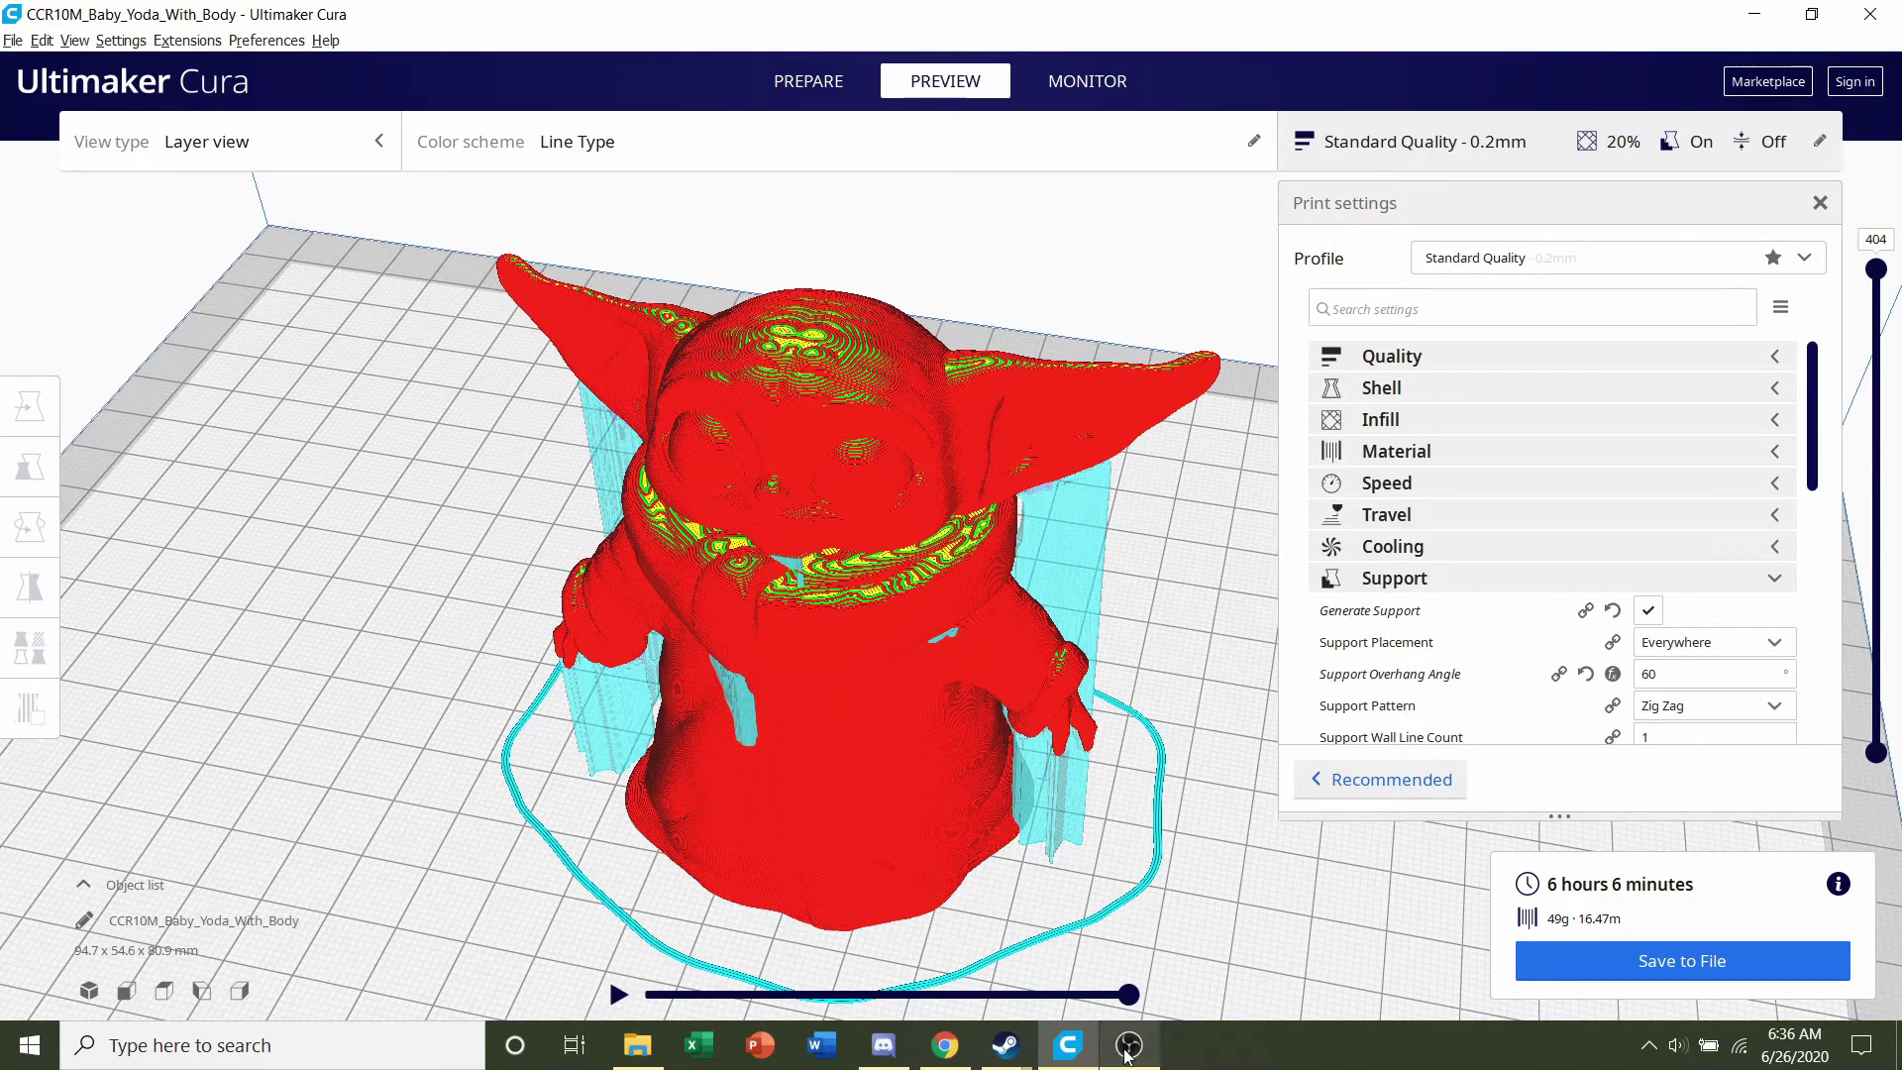